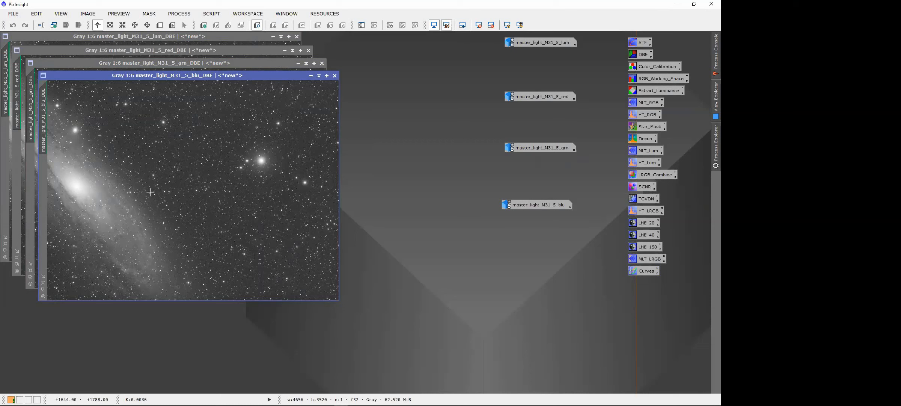
Step: Minimize the blue, green, red and luminance DBE images to icons on the workspace
click(310, 75)
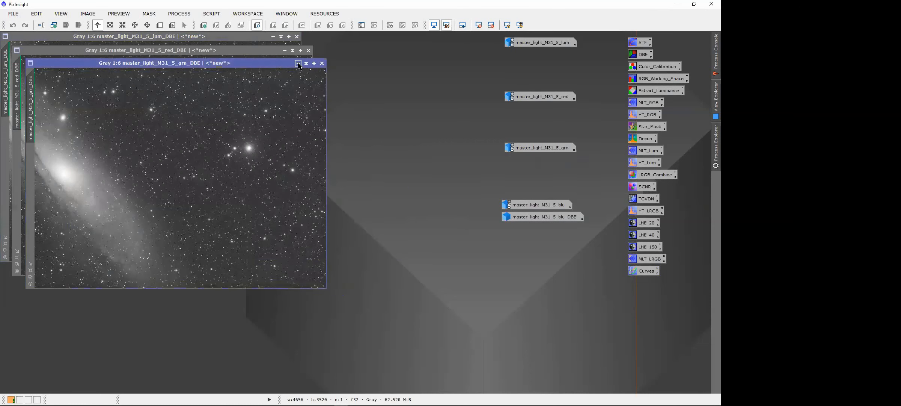
click(298, 63)
click(299, 54)
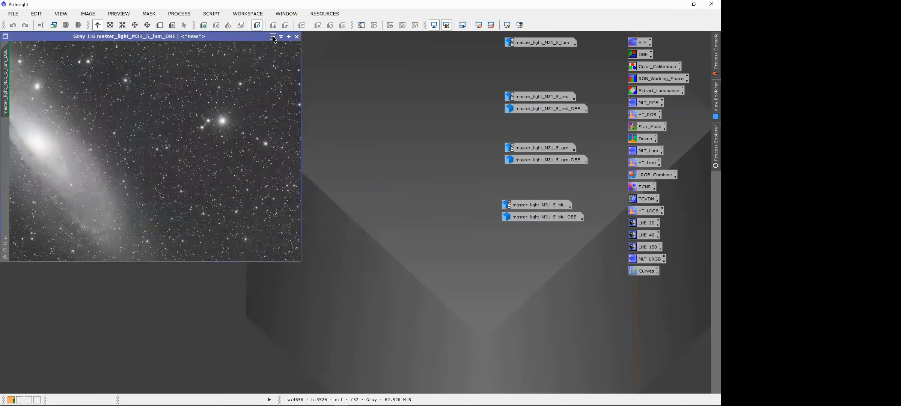
click(273, 37)
Step: Compare the alignment of the red DBE image with the luminance DBE image by overlaying them, and minimize both again
double_click(520, 56)
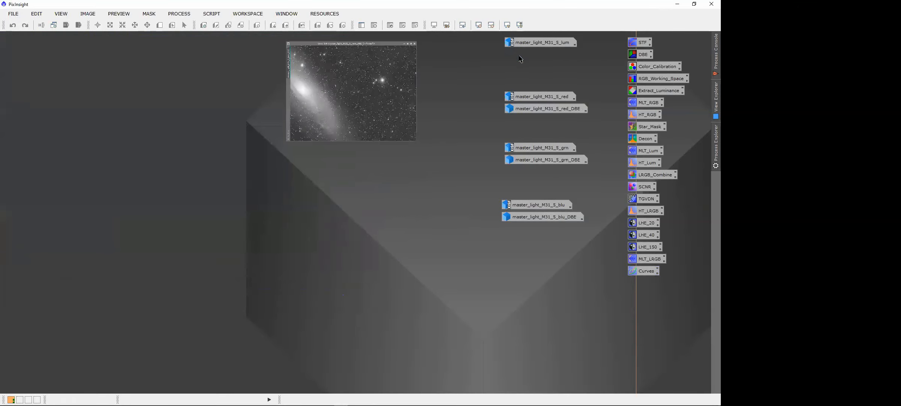
double_click(539, 109)
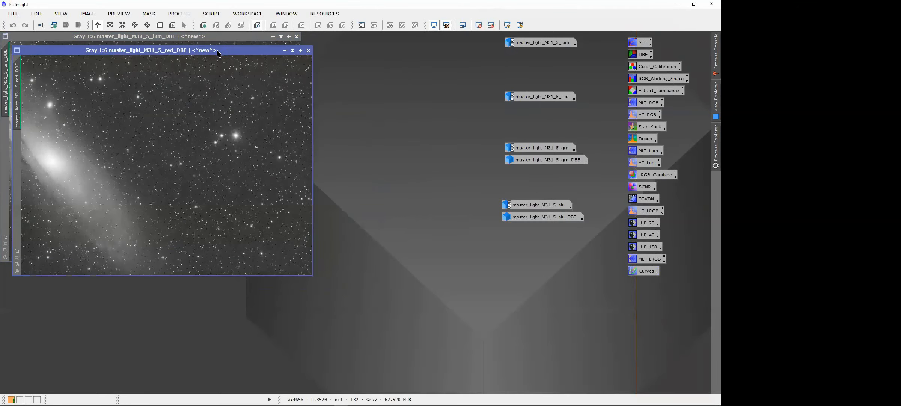
drag(215, 52, 207, 38)
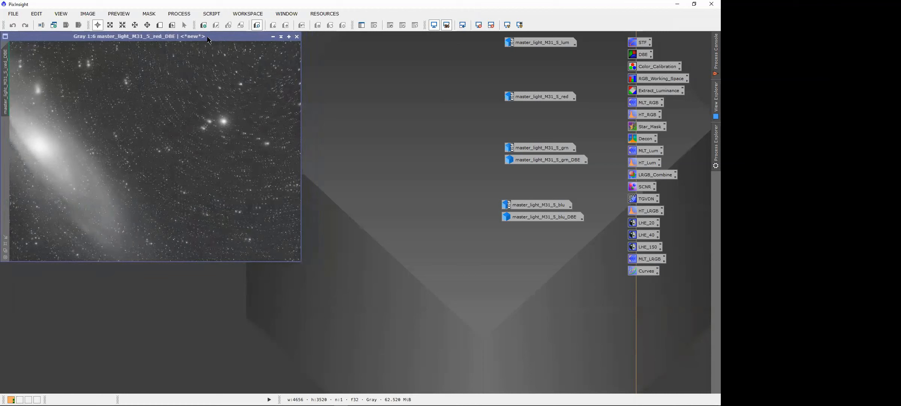
drag(209, 40, 222, 52)
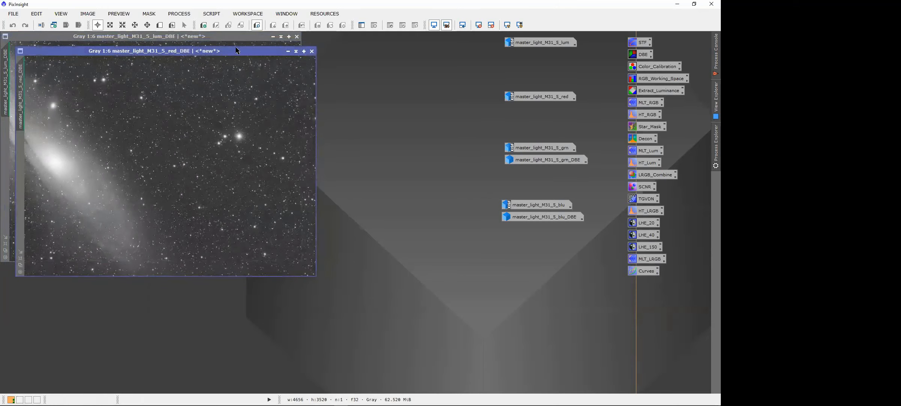
click(288, 52)
click(273, 37)
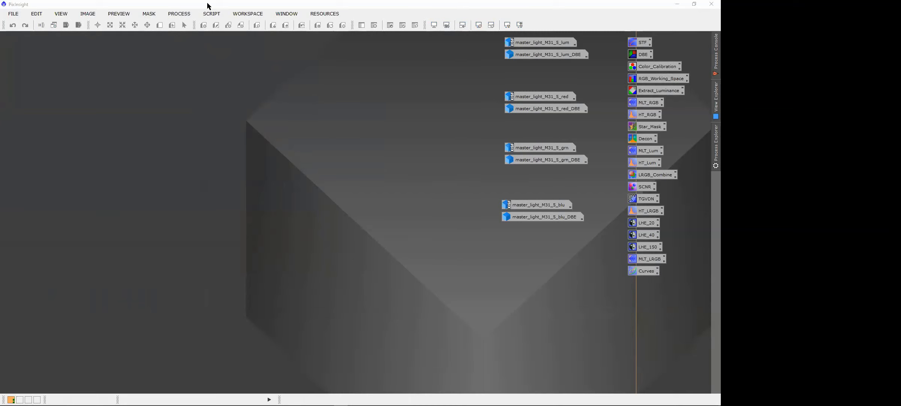
Step: Open the StarAlignment process and set the luminance DBE view as the reference image
click(311, 62)
click(175, 15)
mouse_move(214, 9)
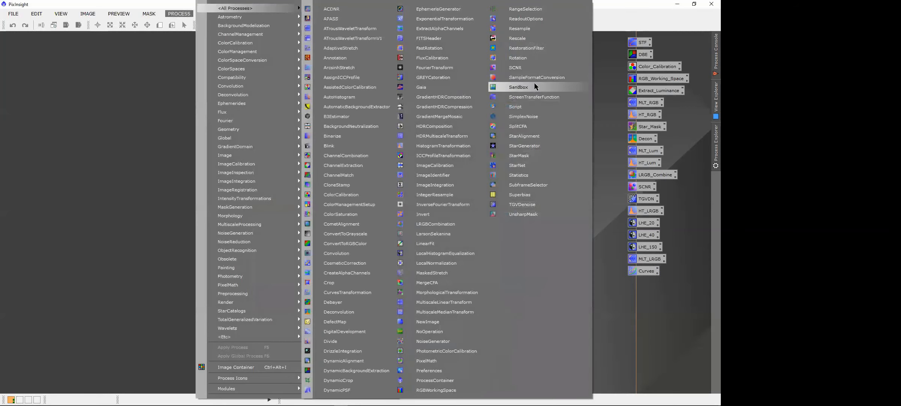
click(524, 136)
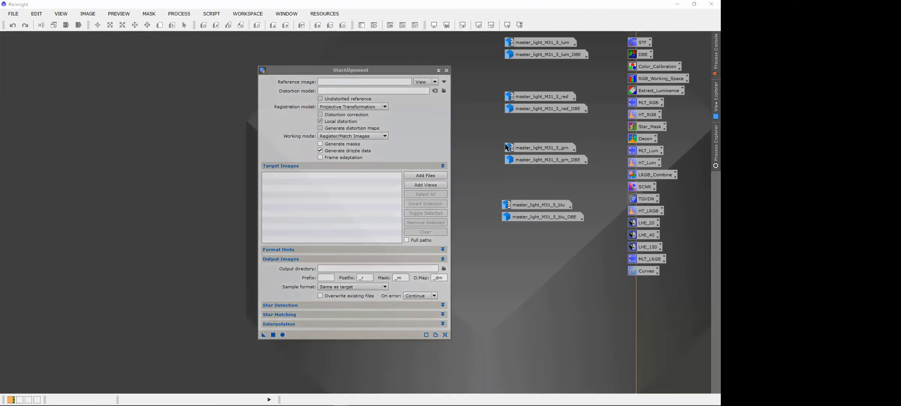
click(443, 81)
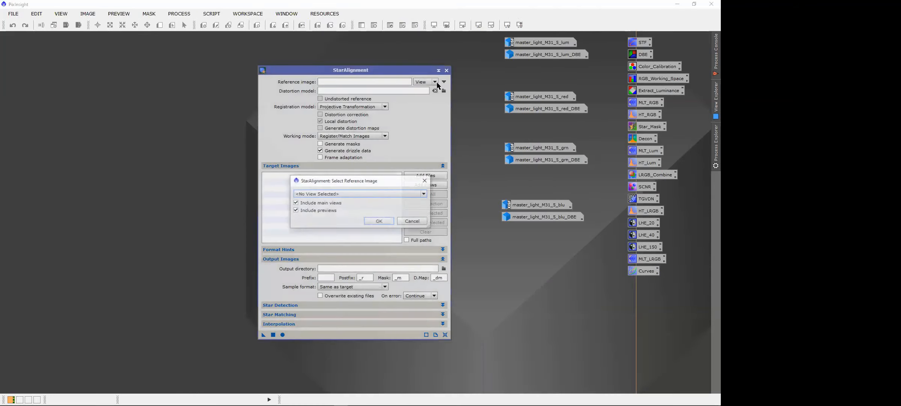
click(357, 192)
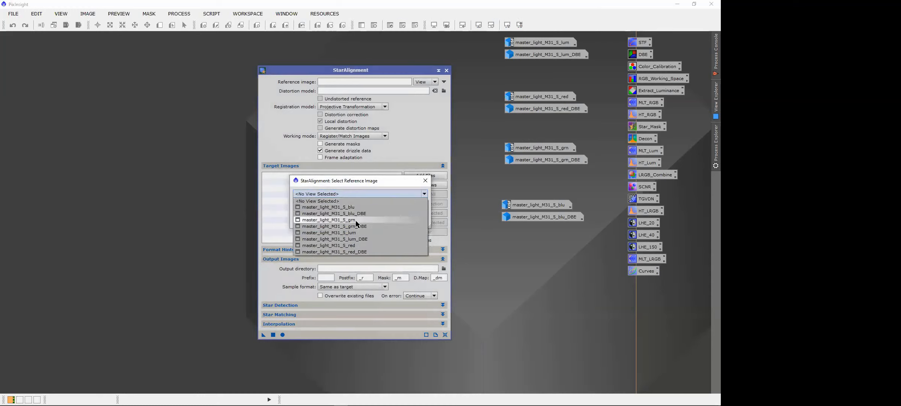
click(357, 239)
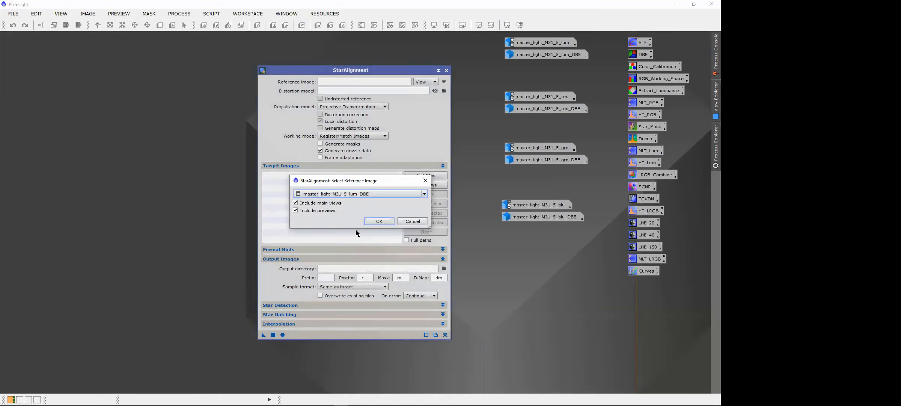
click(375, 222)
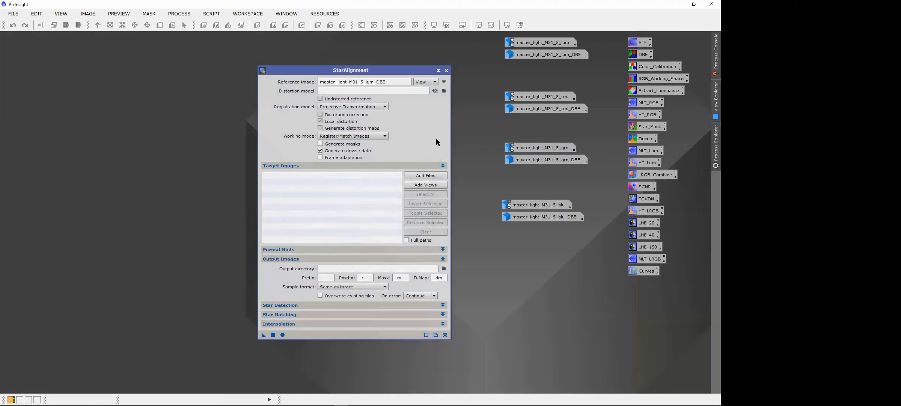
Step: Add the red, green and blue DBE views as StarAlignment targets, and run the process globally
click(422, 185)
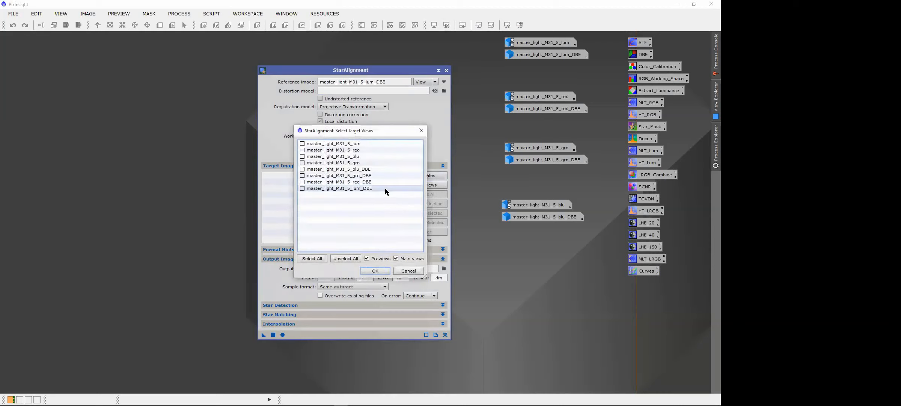
click(359, 182)
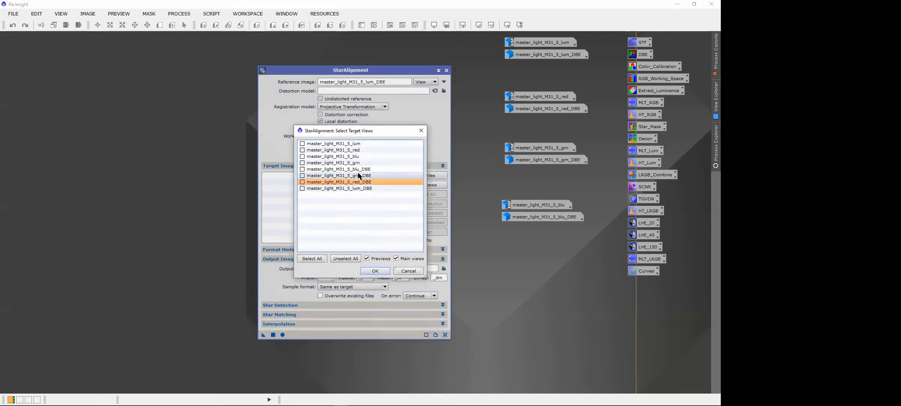
click(302, 181)
click(304, 175)
click(302, 175)
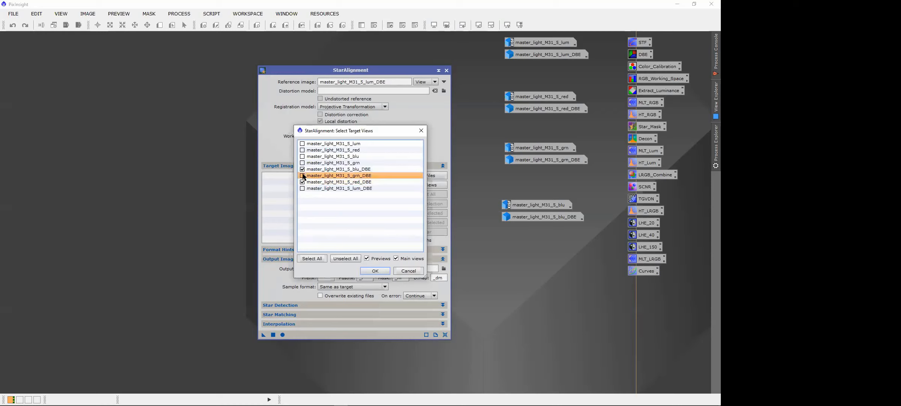
click(375, 271)
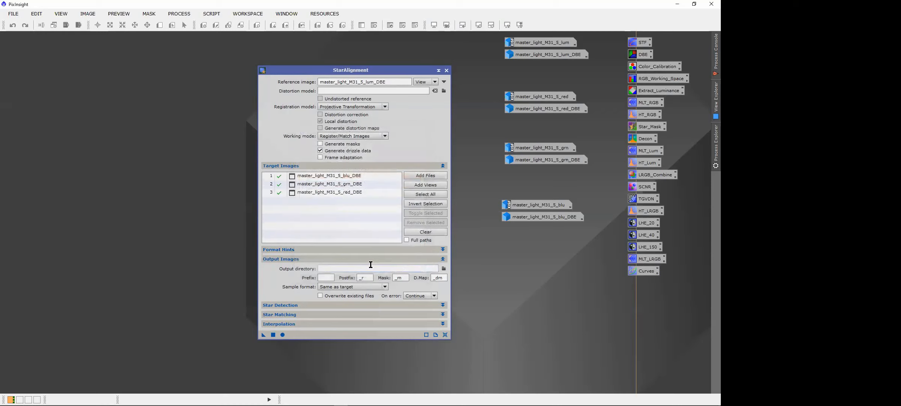
click(282, 335)
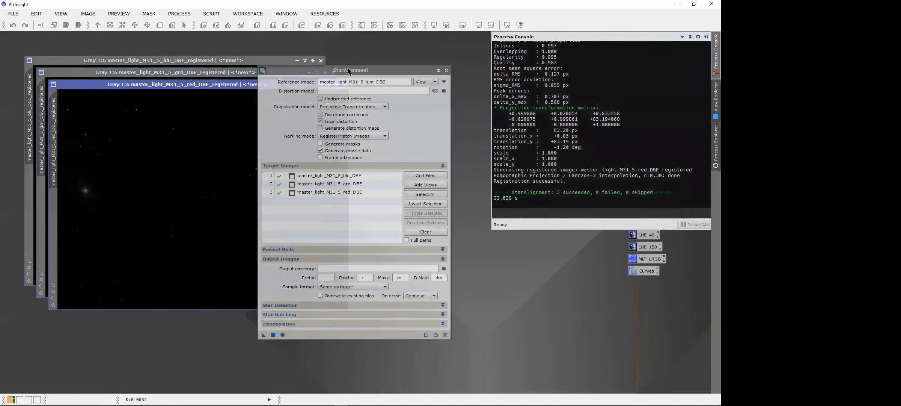
click(446, 70)
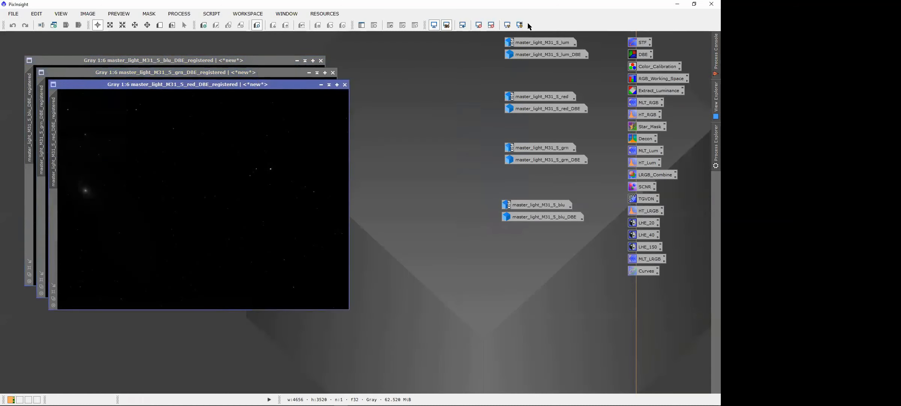
Step: Apply an automatic screen stretch to the registered red, green and blue images
click(507, 26)
key(ctrl+Tab)
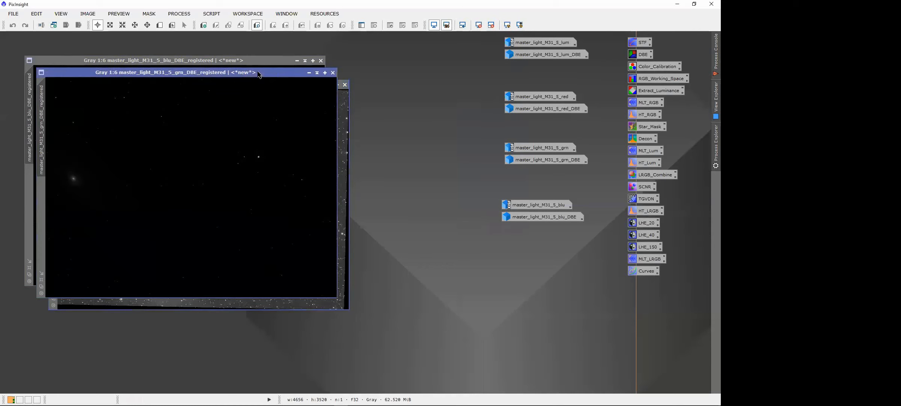
click(507, 26)
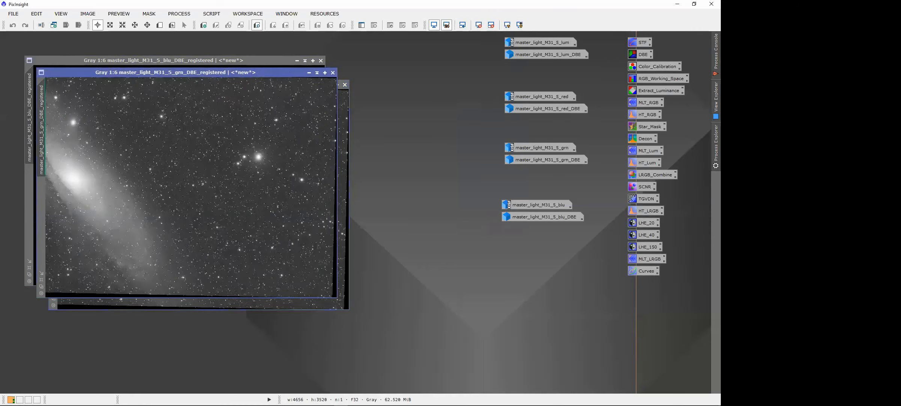
click(237, 62)
click(520, 24)
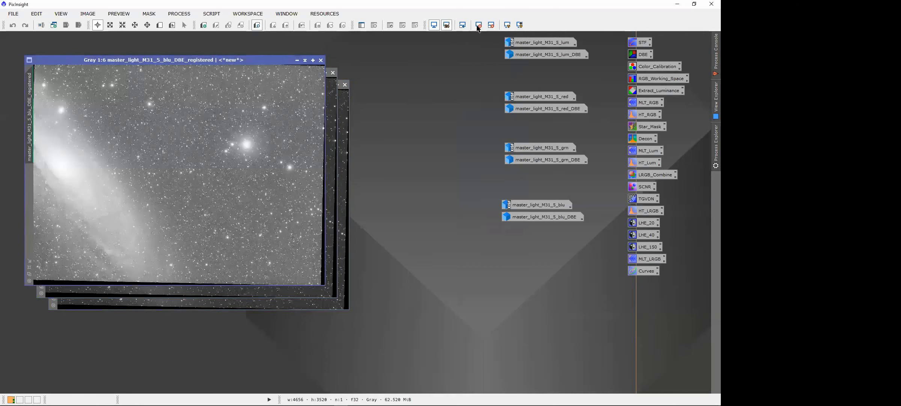
click(508, 25)
Step: Minimize the three registered images and place each icon beneath the DBE icon of its own colour channel
mouse_move(231, 60)
mouse_down()
mouse_move(244, 74)
mouse_move(237, 59)
mouse_up()
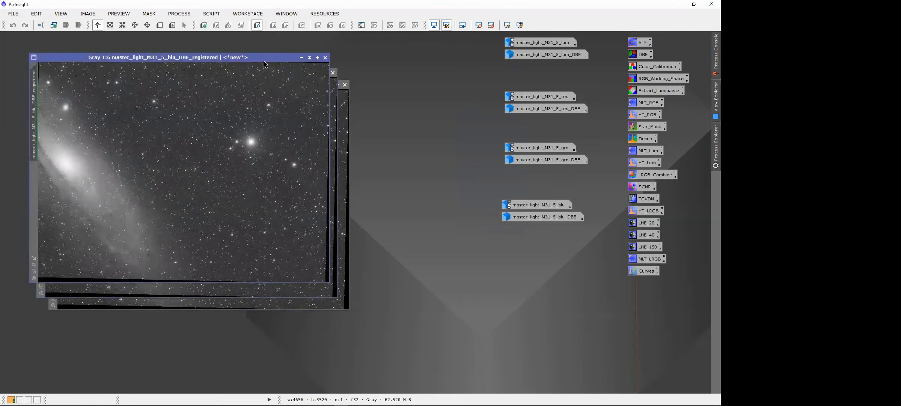
click(302, 58)
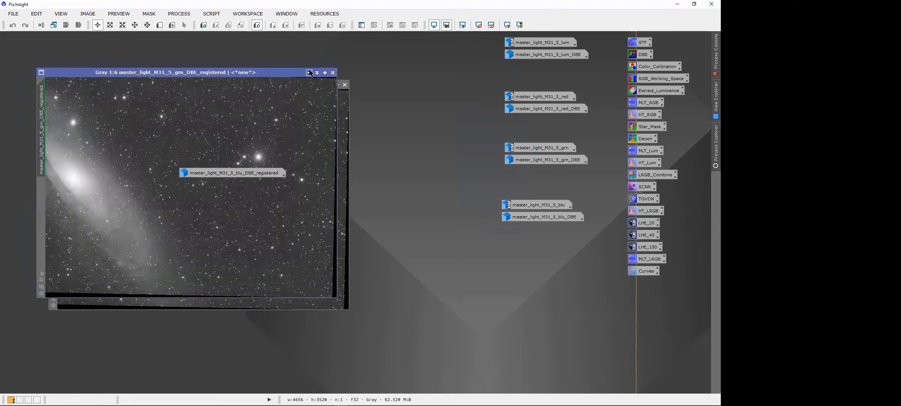
click(310, 73)
click(322, 85)
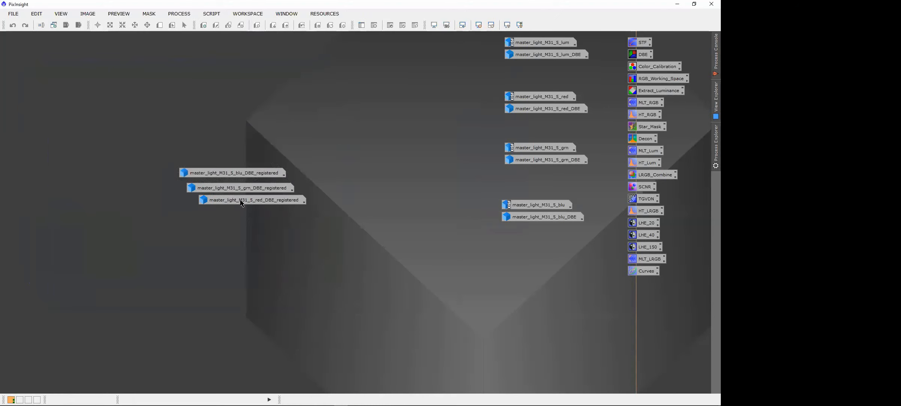
drag(241, 202, 549, 123)
drag(256, 190, 546, 171)
drag(241, 174, 561, 227)
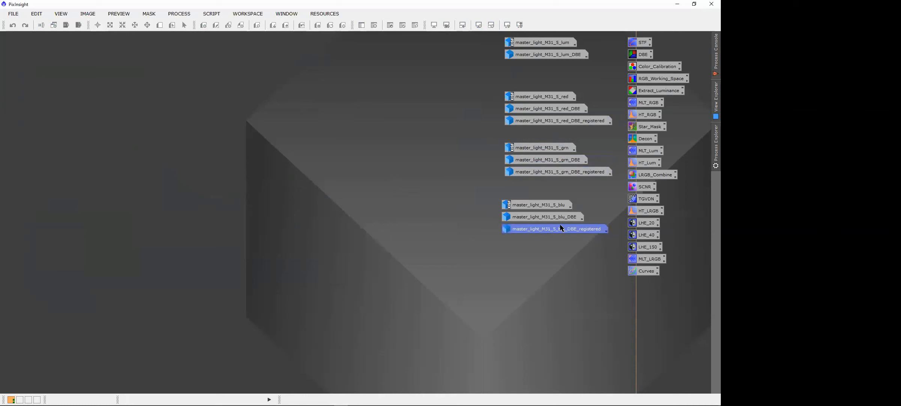
Step: Duplicate the luminance DBE image and minimize the original to its icon
double_click(540, 54)
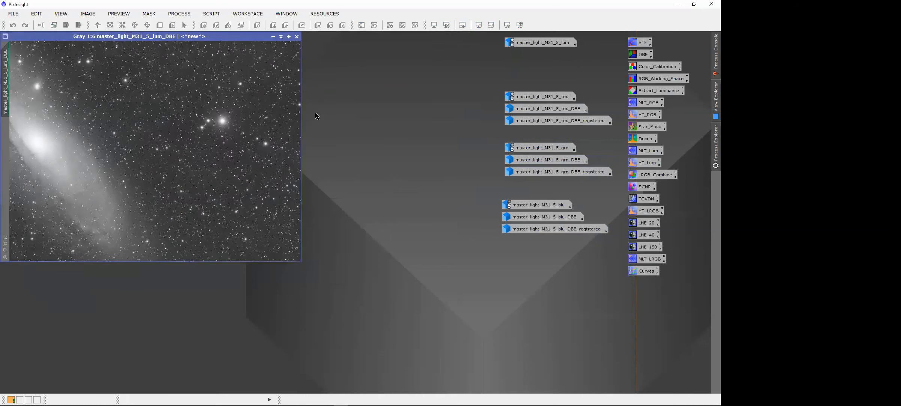
drag(7, 80, 372, 156)
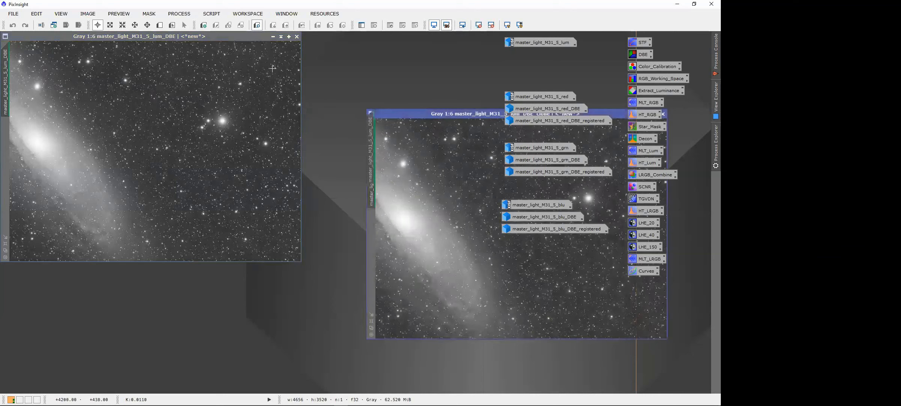
click(273, 36)
mouse_move(431, 118)
mouse_down()
mouse_move(93, 68)
mouse_move(83, 50)
mouse_move(115, 58)
mouse_up()
Step: Replace "clone" with "registered" in the luminance duplicate's identifier, and place its minimized icon beneath the luminance DBE icon
right_click(56, 106)
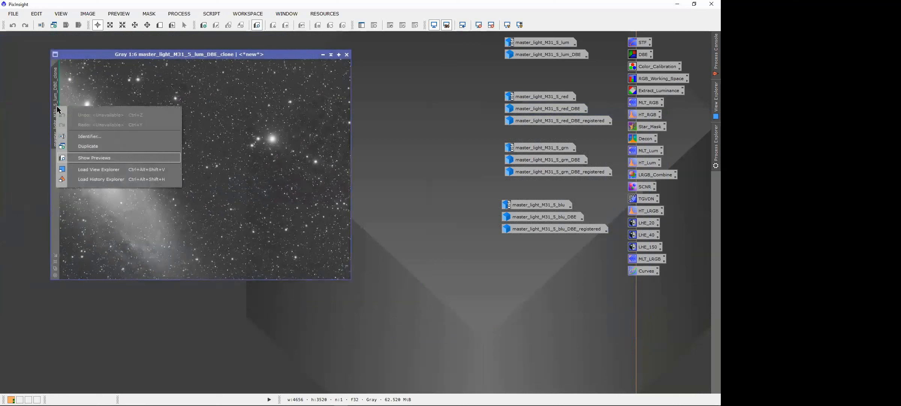
click(82, 136)
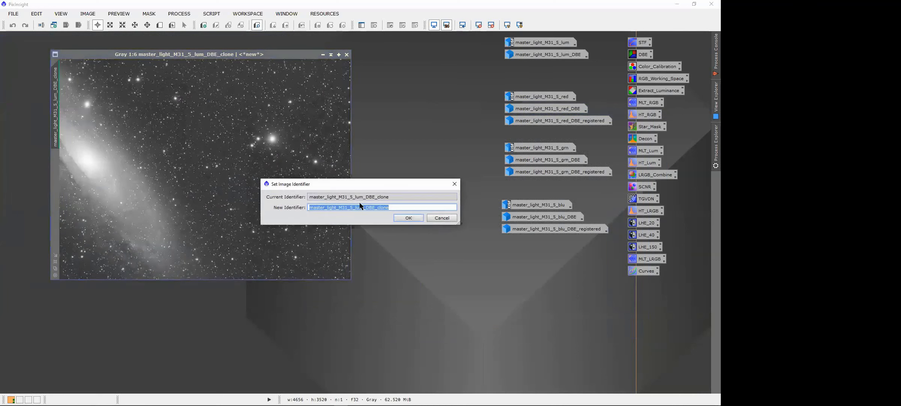
click(390, 205)
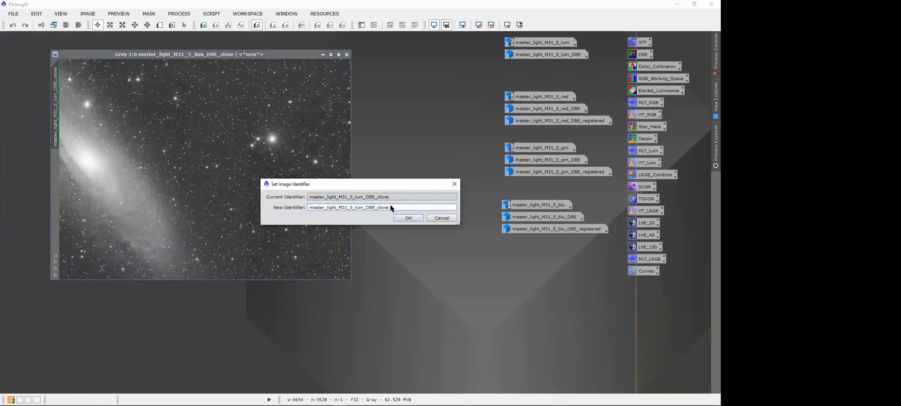
text(registered)
click(407, 218)
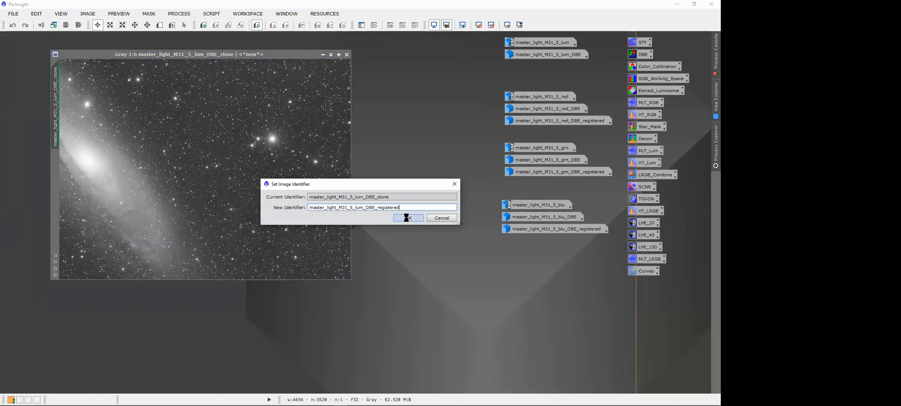
click(330, 55)
drag(258, 166, 561, 66)
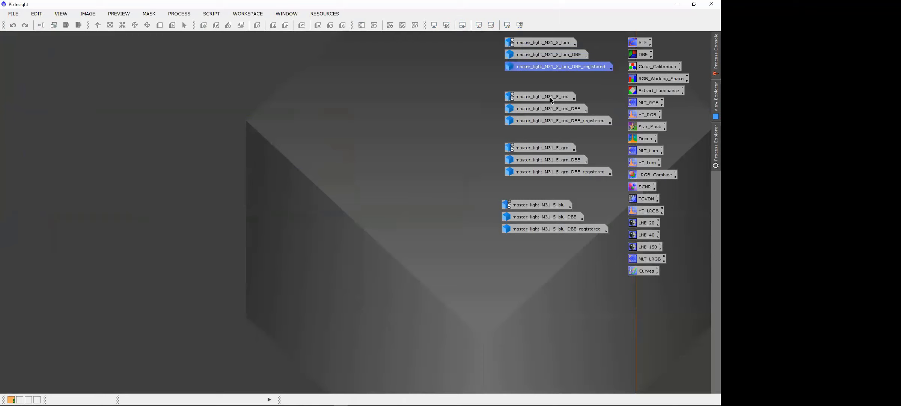
mouse_move(544, 124)
click(179, 14)
mouse_move(224, 9)
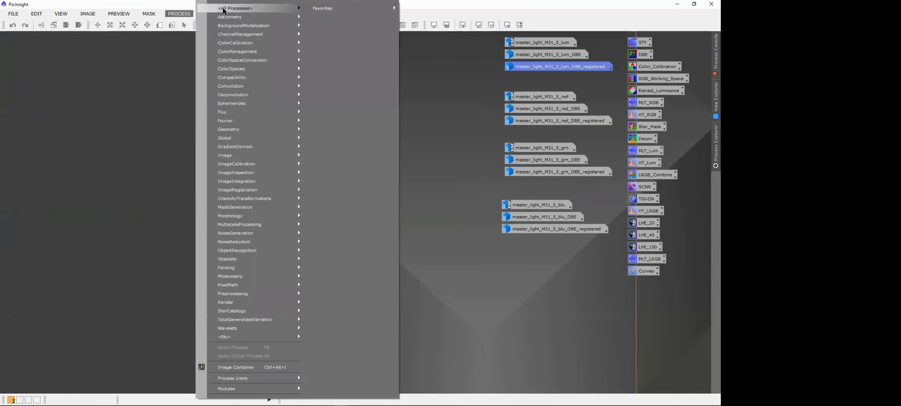
click(515, 120)
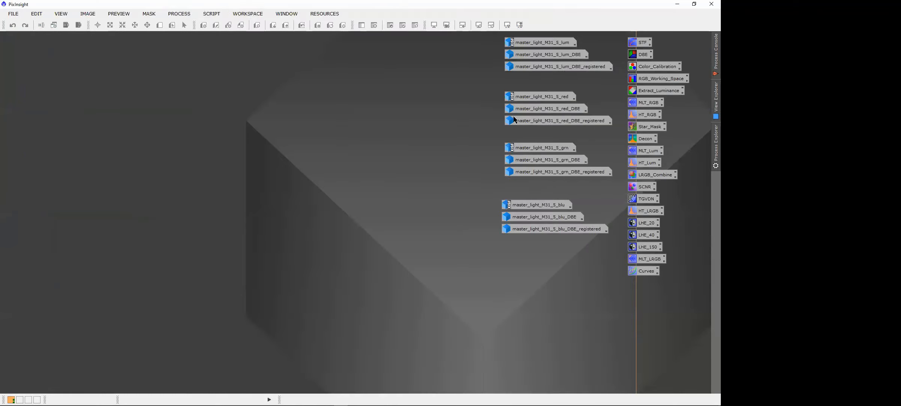
Step: Open the registered red image to examine its borders, and minimize it again
double_click(562, 120)
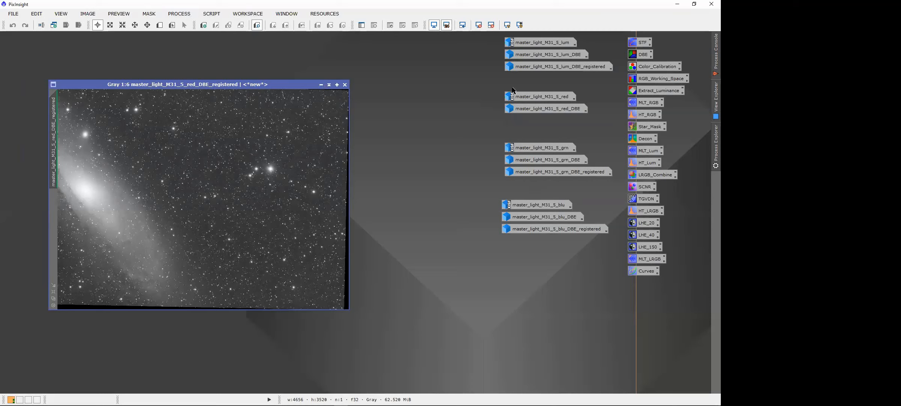
click(321, 85)
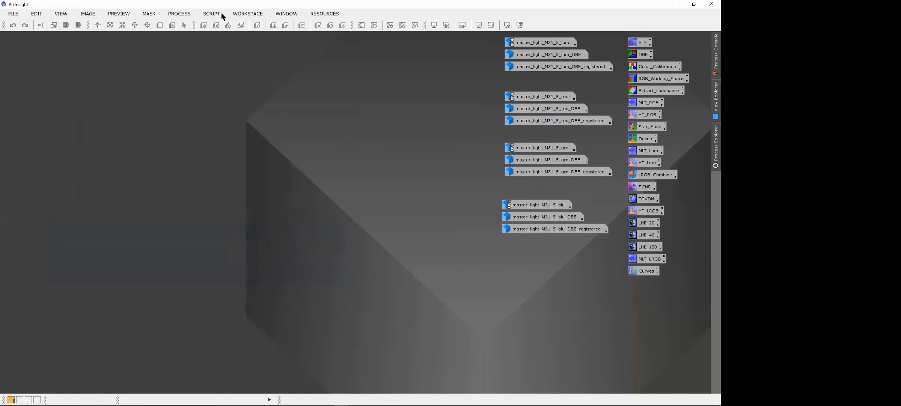
Step: Open ChannelCombination and assign master_light_M31_S_red_DBE_registered as the source image of the R channel
click(190, 16)
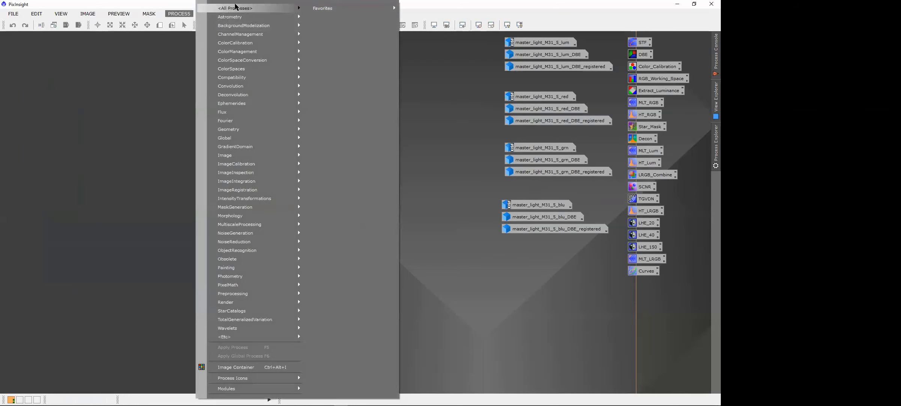
mouse_move(234, 8)
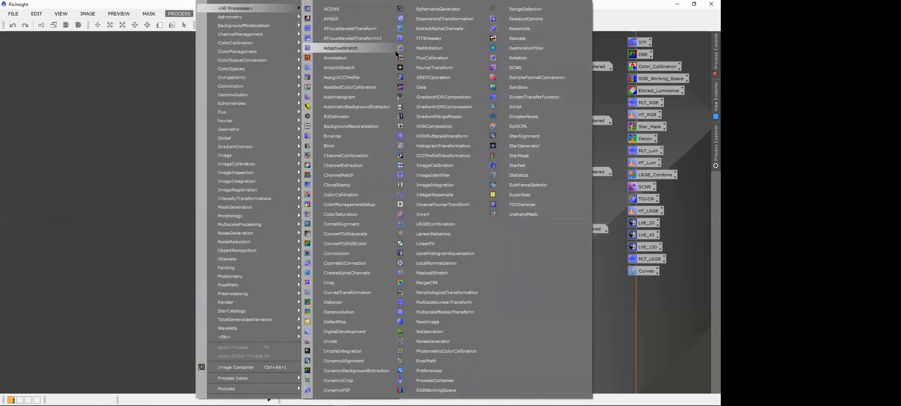
click(367, 154)
drag(318, 239, 302, 86)
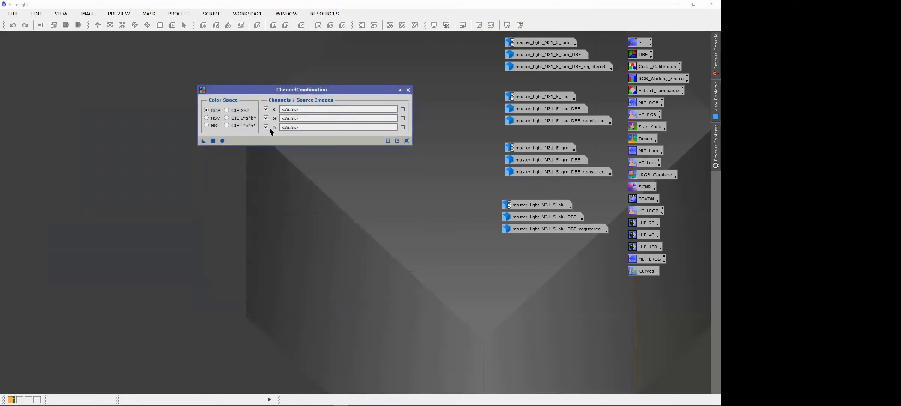
click(402, 109)
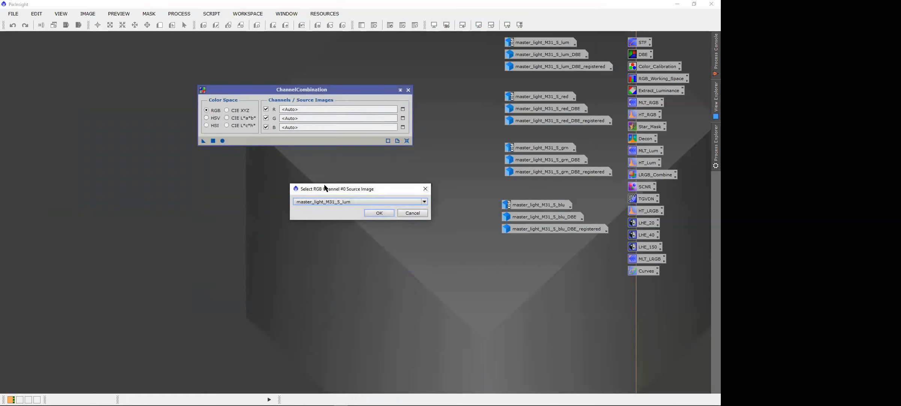
click(323, 201)
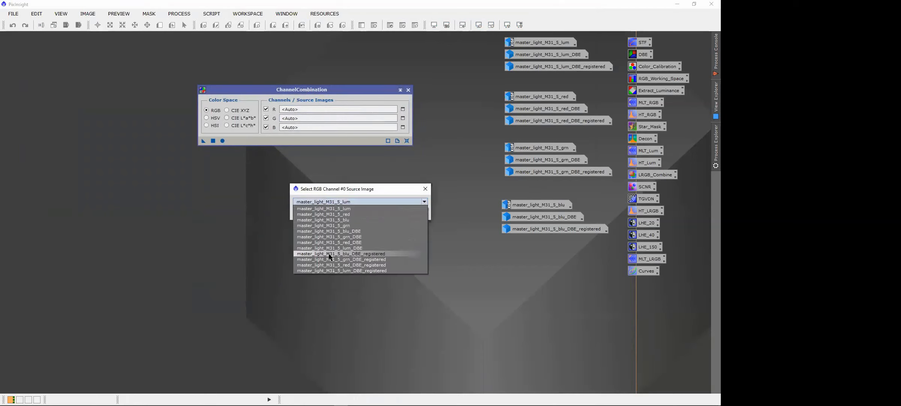
click(330, 264)
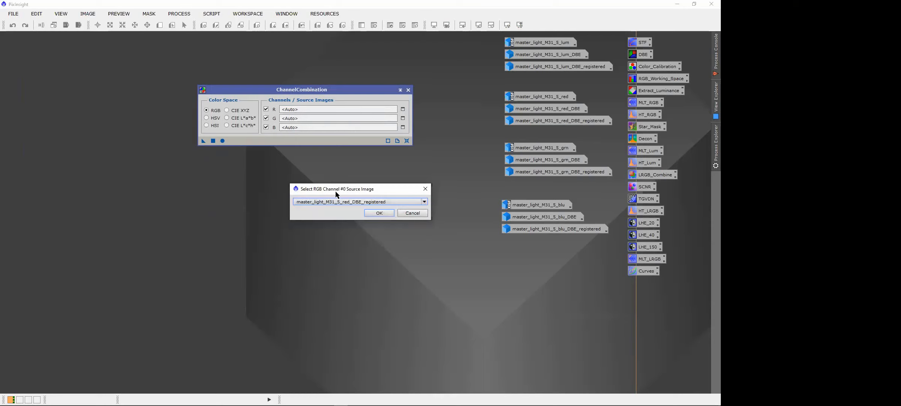
click(371, 213)
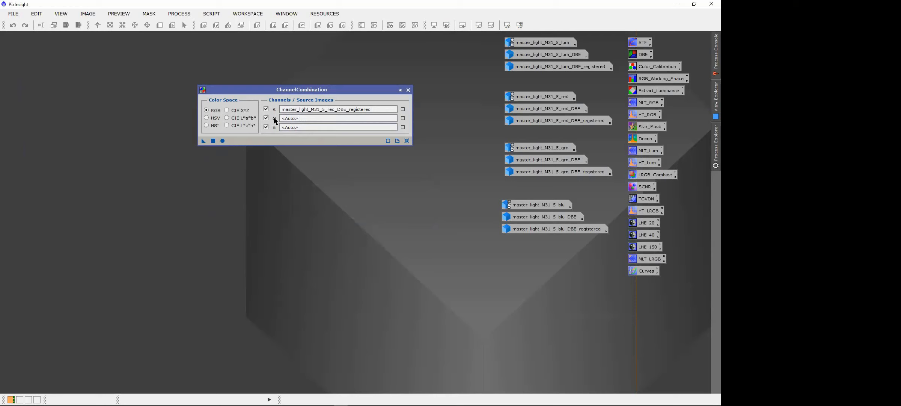
Step: Assign master_light_M31_S_grn_DBE_registered to the G channel and master_light_M31_S_blu_DBE_registered to the B channel
click(402, 118)
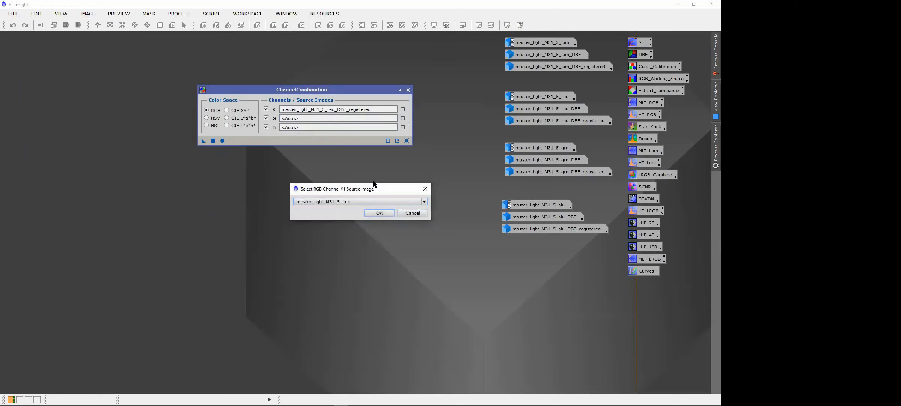
click(369, 200)
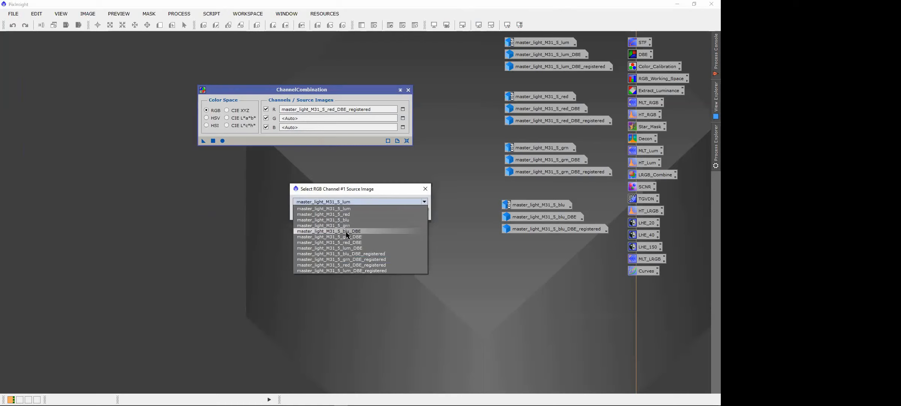
click(349, 259)
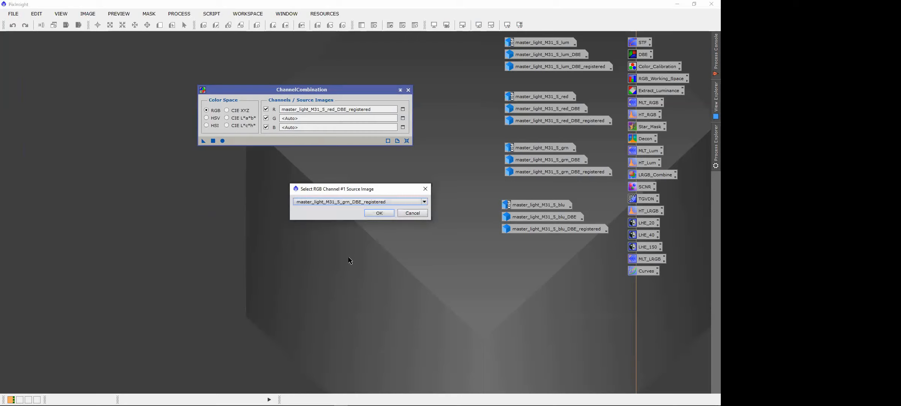
click(373, 214)
click(403, 128)
click(333, 201)
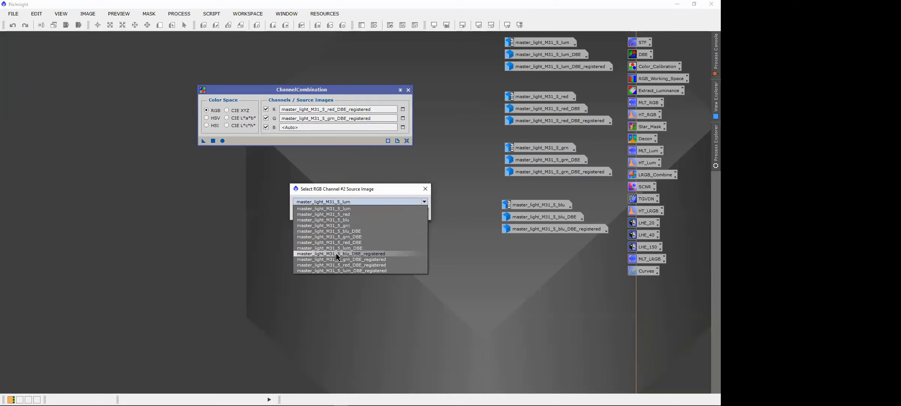
click(337, 254)
click(370, 215)
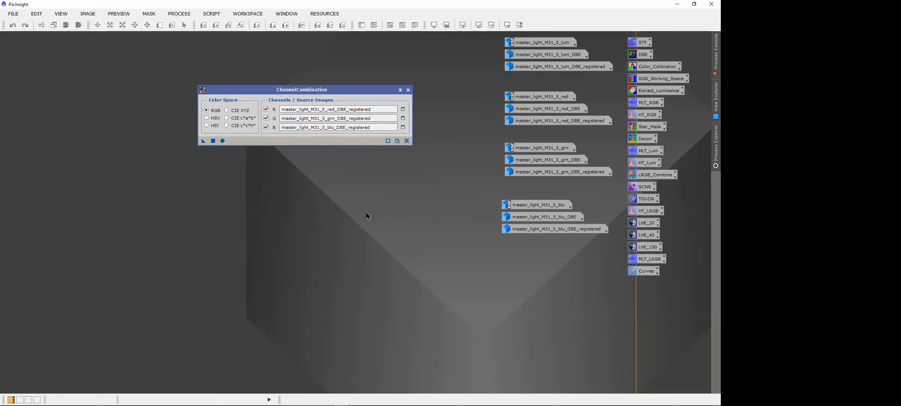
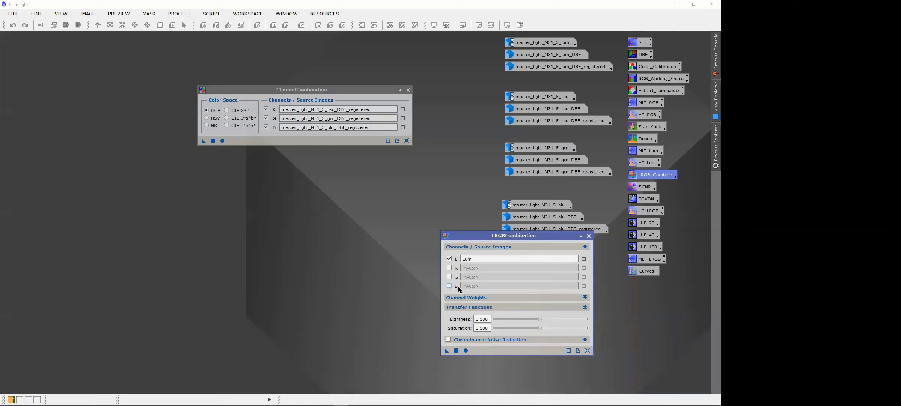
Step: Dismiss LRGBCombination, run ChannelCombination globally to create the RGB image, and close the tool
click(589, 236)
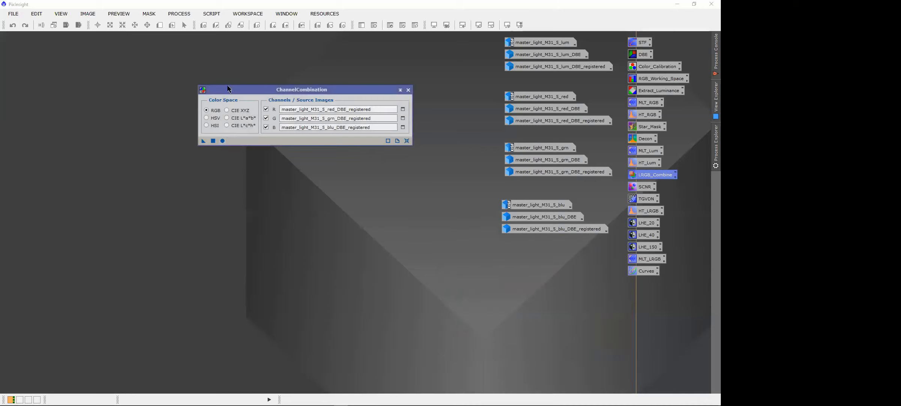
drag(246, 89, 266, 84)
click(242, 138)
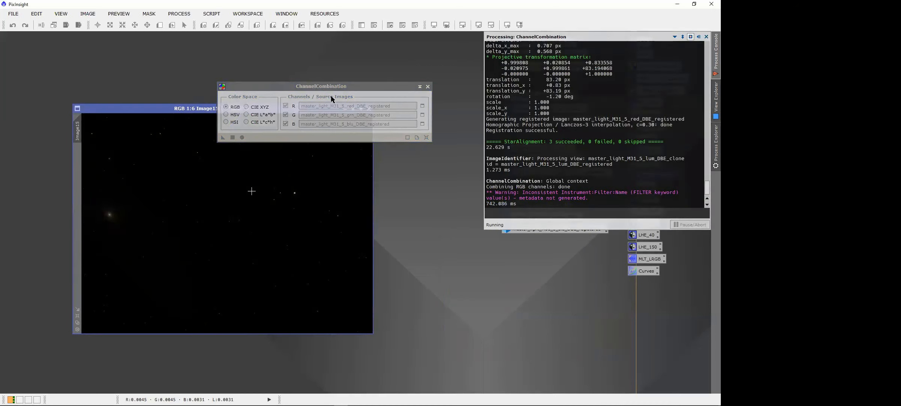
drag(354, 85, 396, 50)
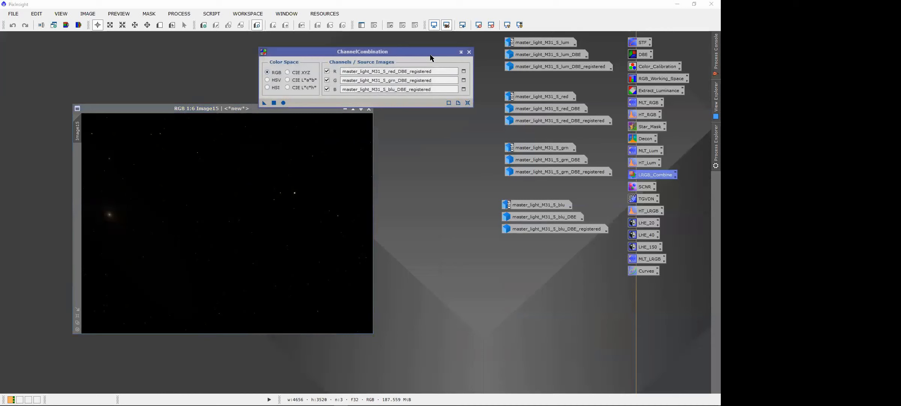
click(469, 52)
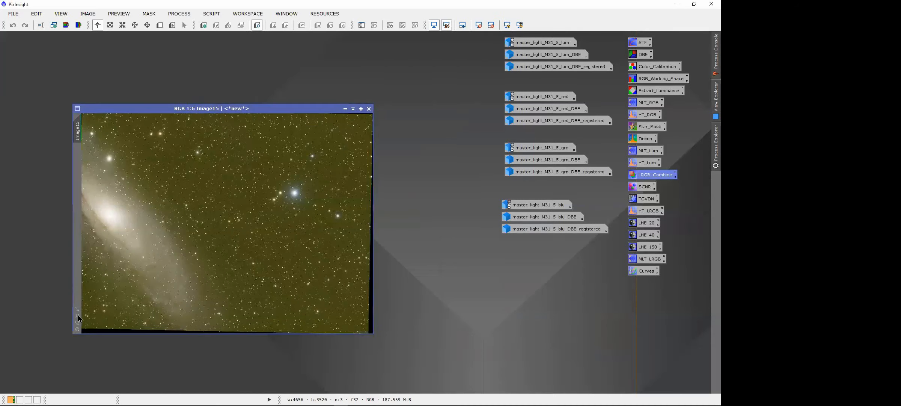
Step: Enlarge the combined colour image to 1:4 and examine it with the screen stretch applied
click(77, 315)
drag(232, 59, 167, 41)
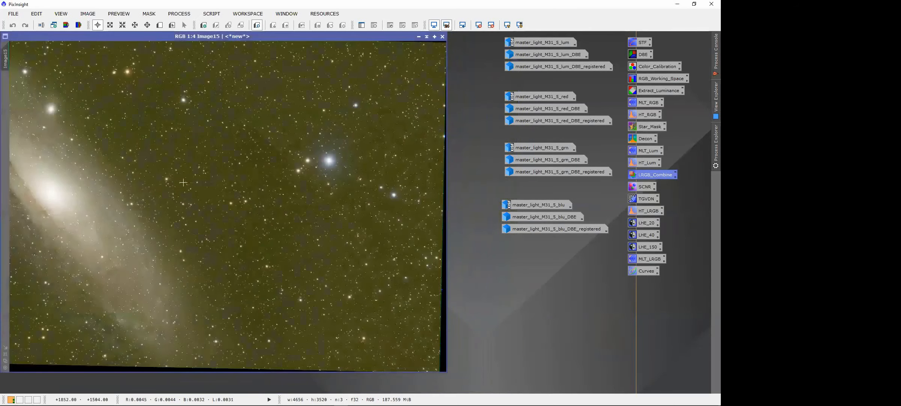
click(418, 36)
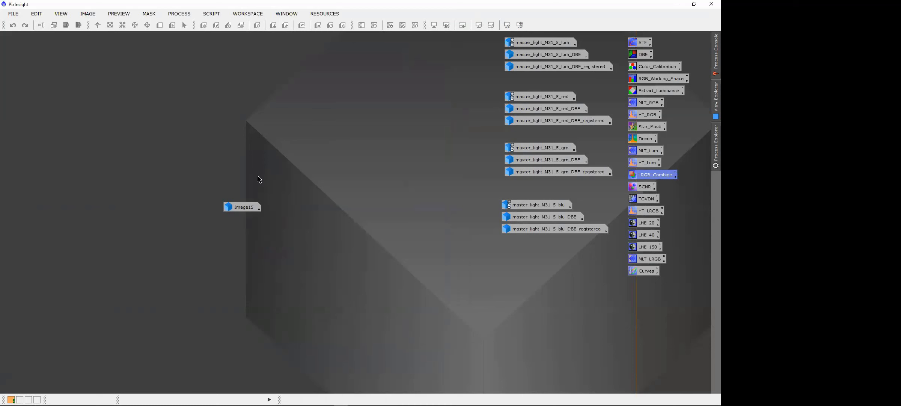
click(240, 209)
double_click(241, 210)
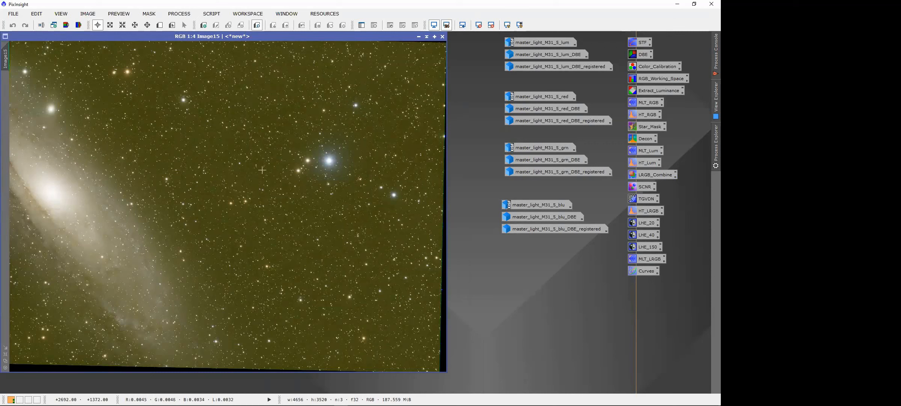
Step: Extract the lightness of the combined colour image and apply an automatic screen stretch to the extracted image
click(66, 25)
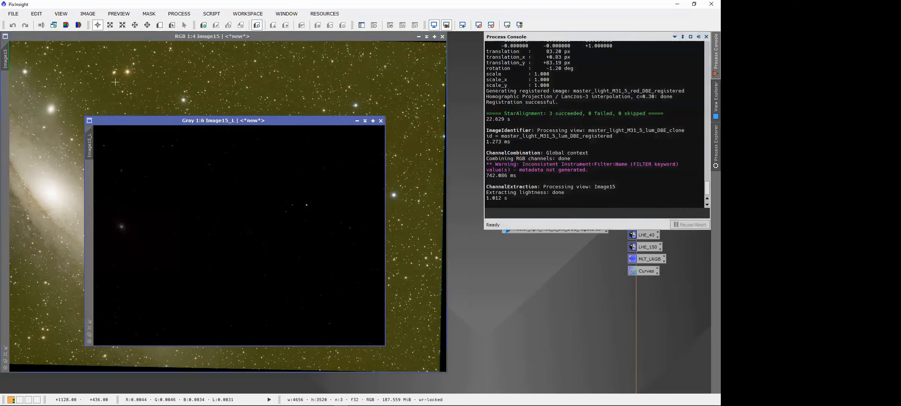
click(508, 26)
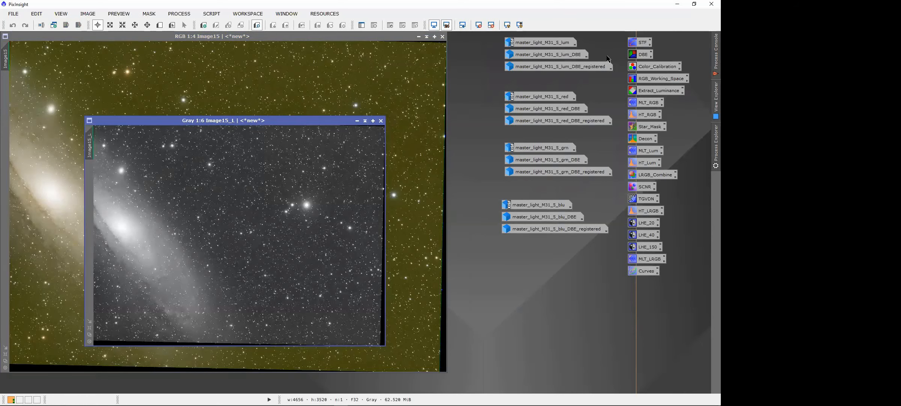
Step: Compare the extracted lightness with the registered luminance master, minimize the master and close the extracted image
double_click(561, 67)
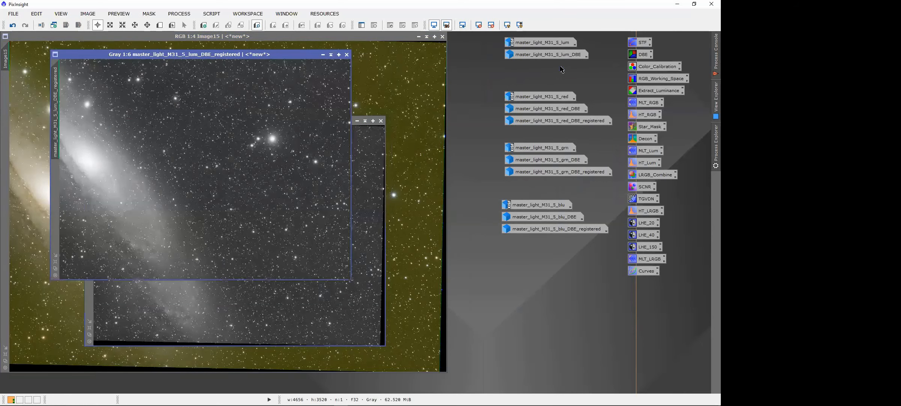
drag(207, 55, 337, 153)
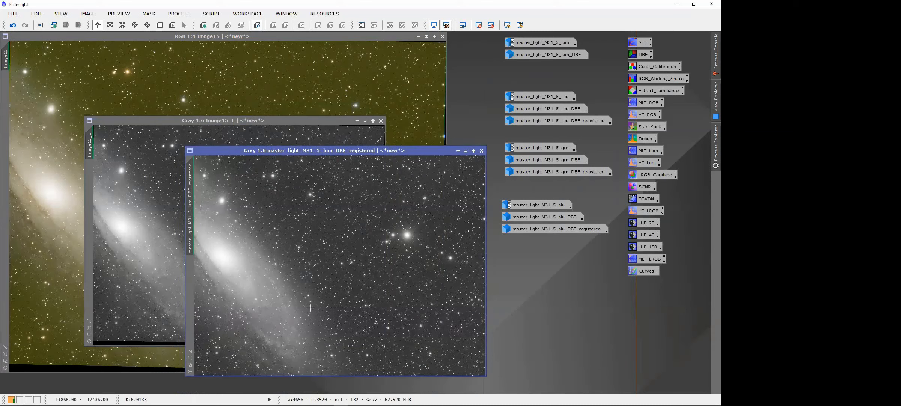
click(186, 121)
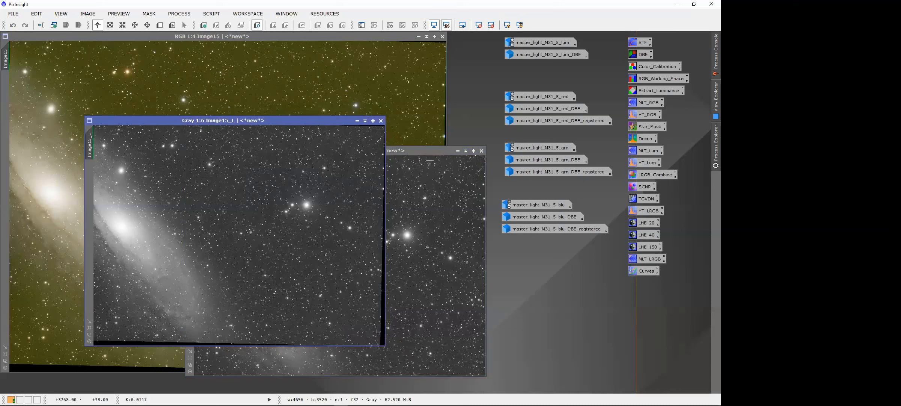
click(444, 152)
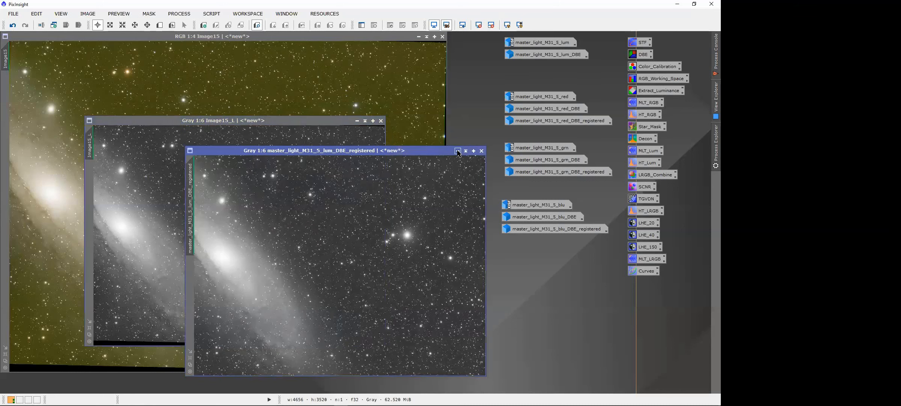
click(458, 151)
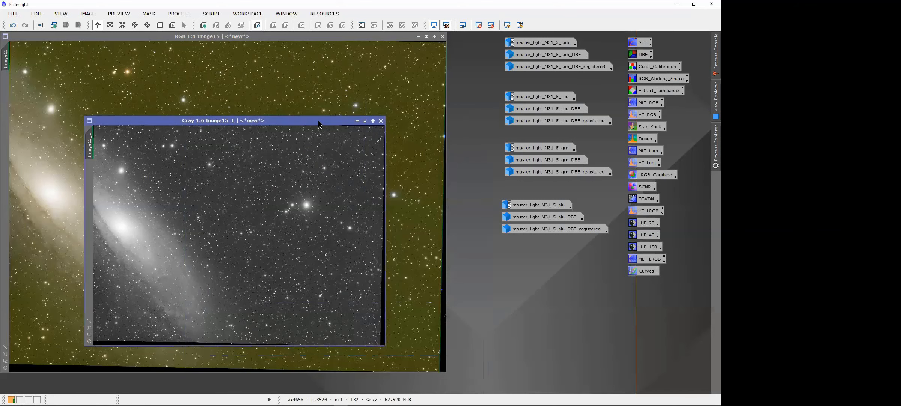
click(381, 121)
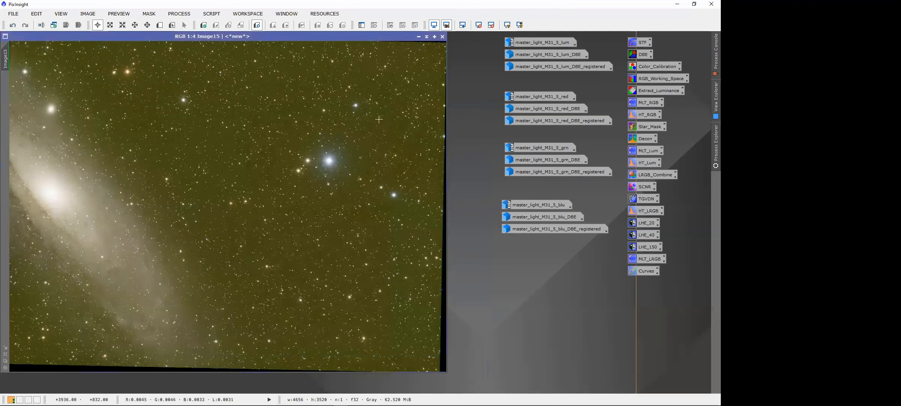
Step: Rename the combined colour image's identifier to RGB
right_click(5, 61)
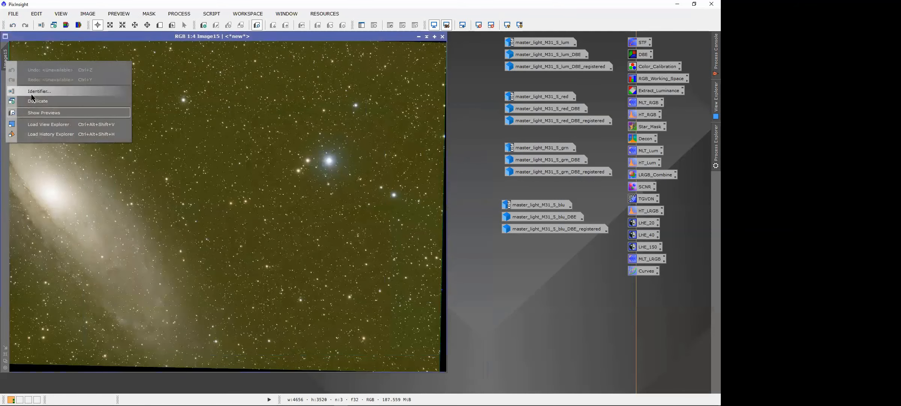
click(38, 91)
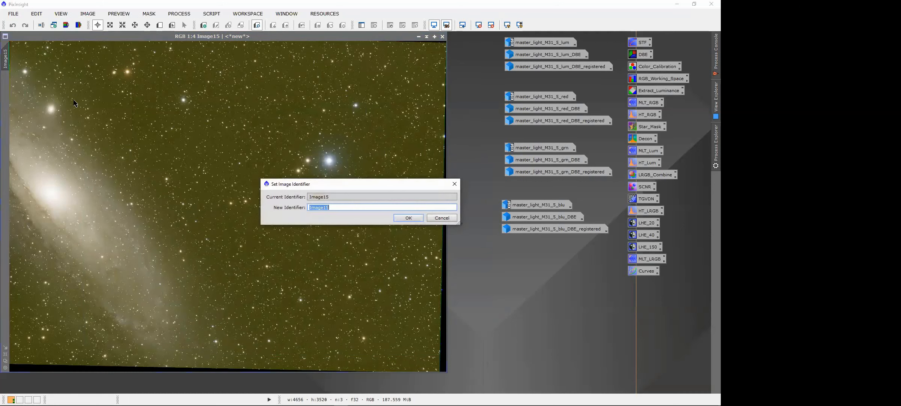
text(RGB)
key(Return)
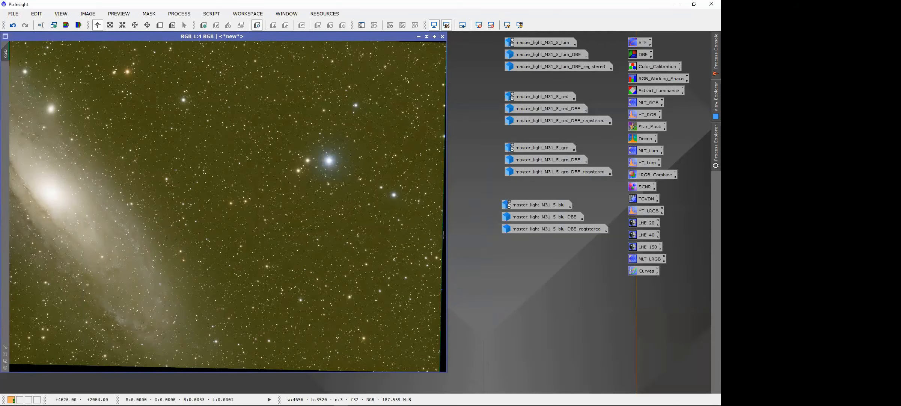
Step: Examine the right-hand border of the RGB image at 3:1 zoom for uneven channel overlap
scroll(430, 262, up, 5)
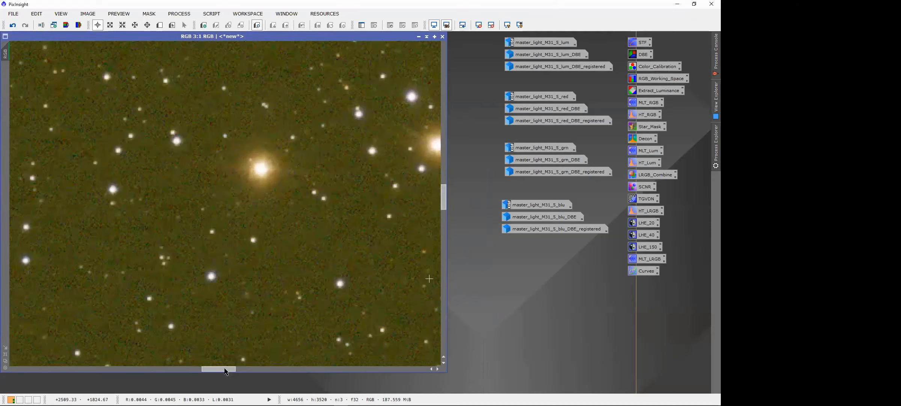
click(437, 367)
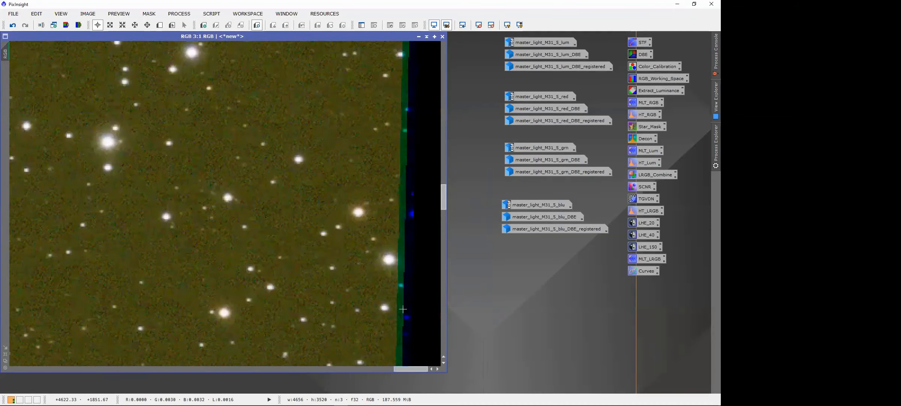
Step: View the registered luminance master over the whole RGB image, and minimize the master
click(3, 355)
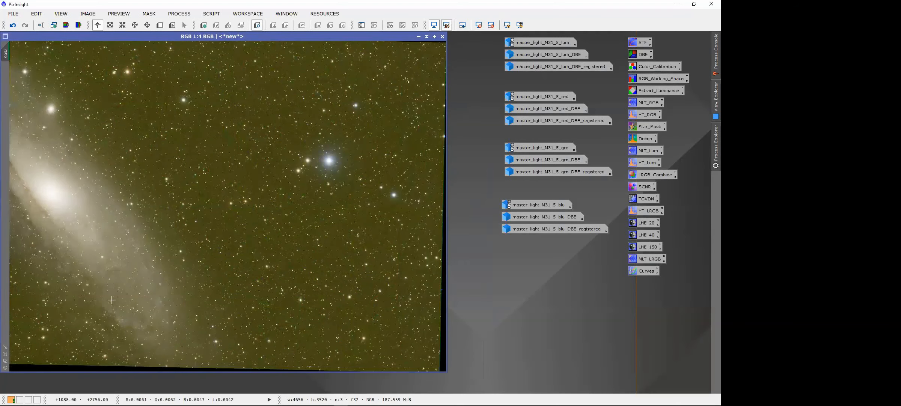
double_click(522, 67)
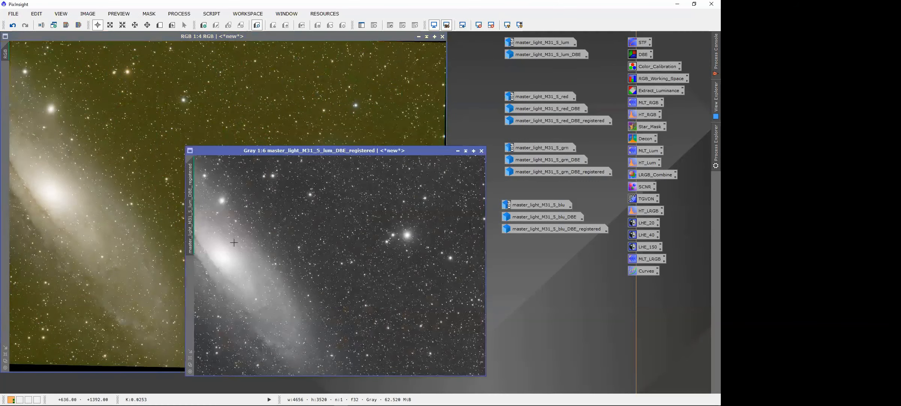
click(457, 150)
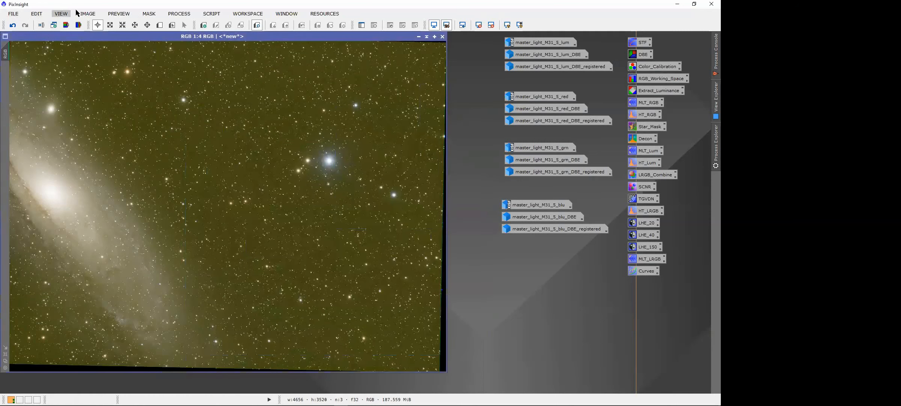
Step: Draw a DynamicCrop frame of about 4544 by 3416 px on the RGB image, excluding the black right and bottom borders
click(178, 14)
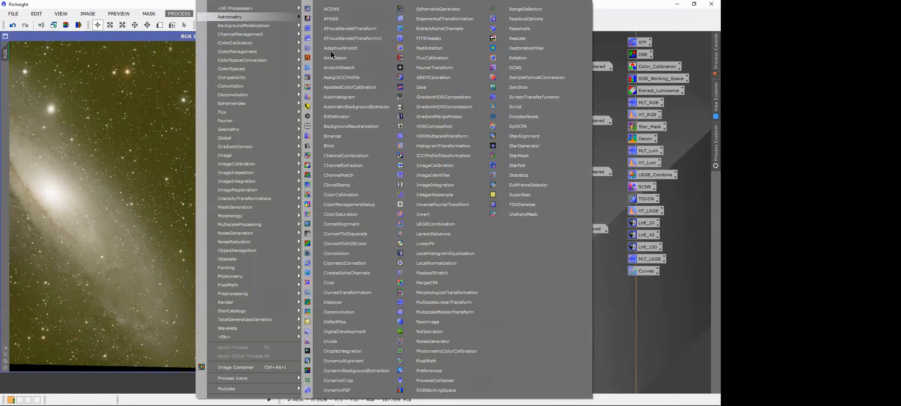
click(346, 380)
drag(626, 212, 490, 193)
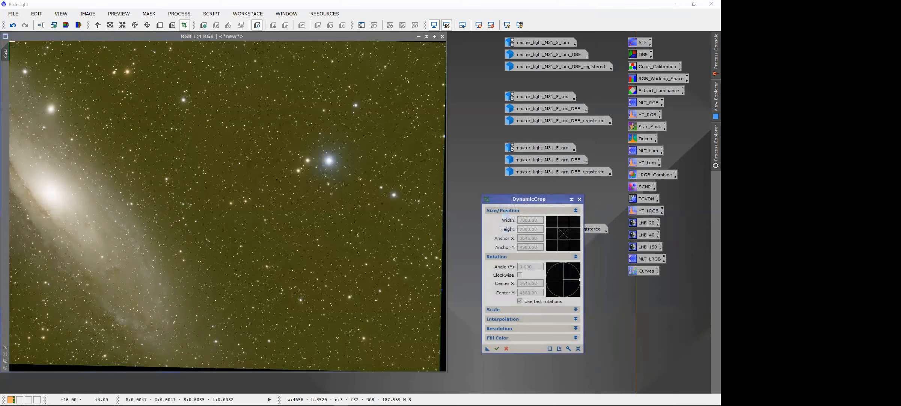
drag(12, 44, 437, 363)
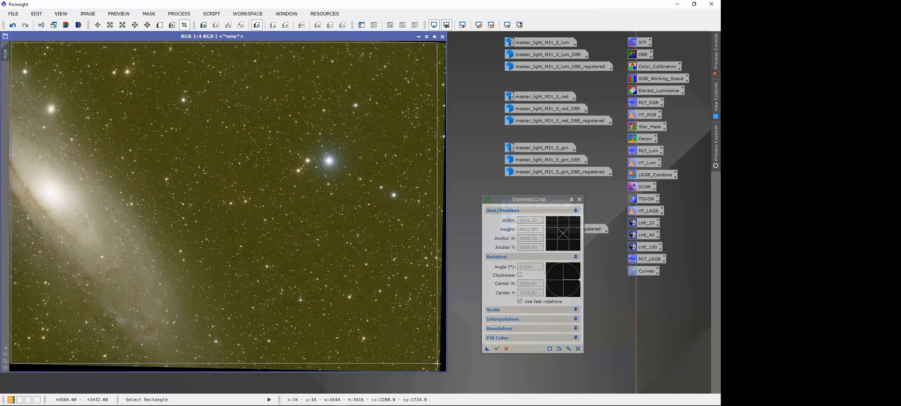
drag(437, 363, 438, 363)
Step: Examine the crop frame's edges at 2:1 zoom around the RGB image for their clearance from the uneven borders
scroll(359, 226, down, 3)
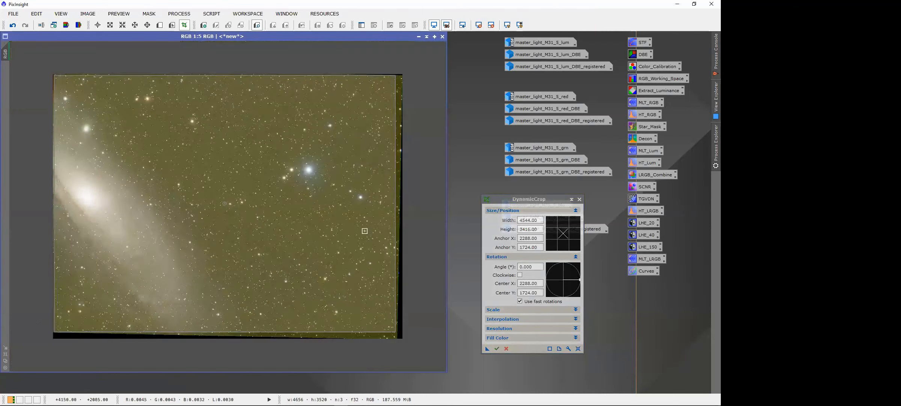
scroll(358, 223, up, 3)
scroll(358, 222, up, 4)
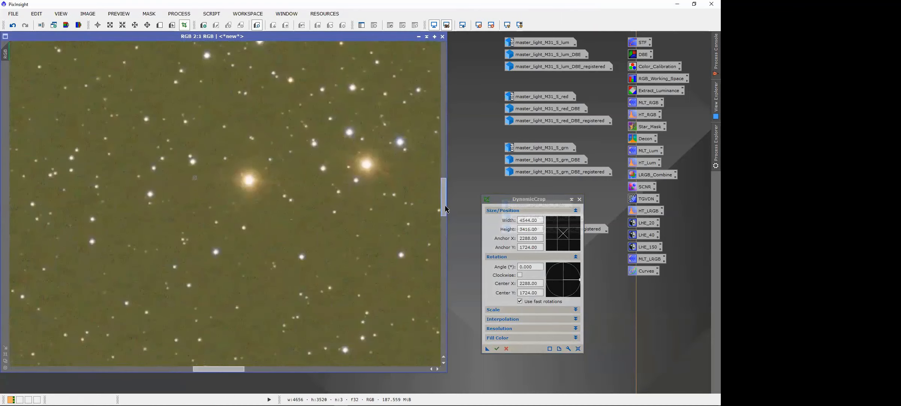
drag(444, 178, 454, 42)
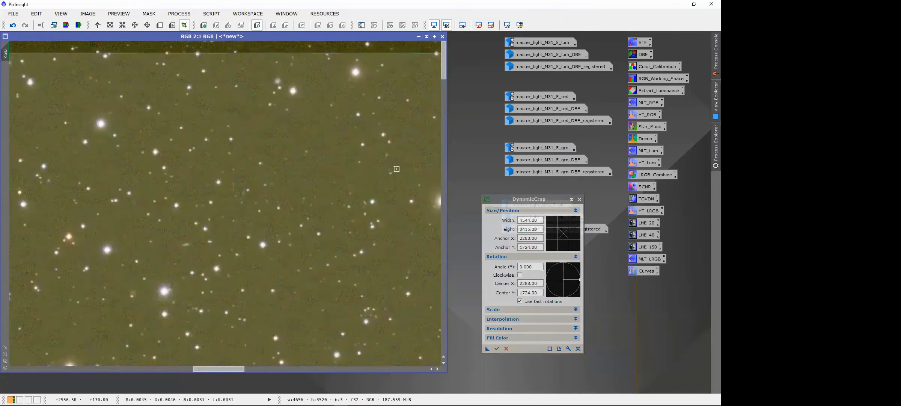
drag(214, 372, 406, 366)
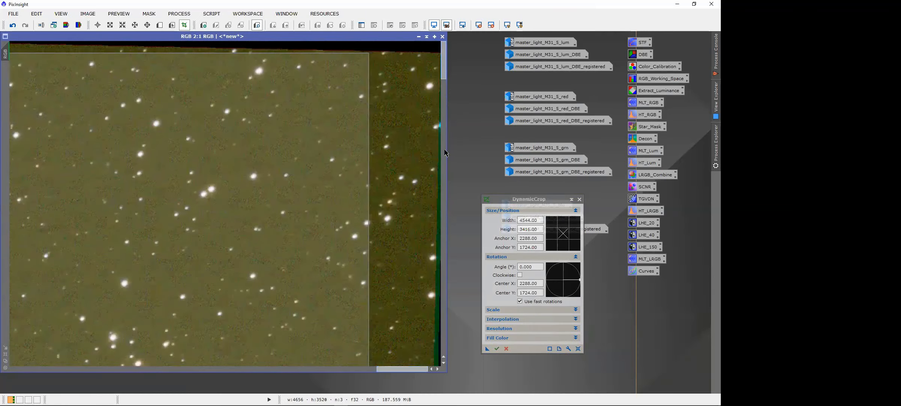
click(444, 329)
click(446, 333)
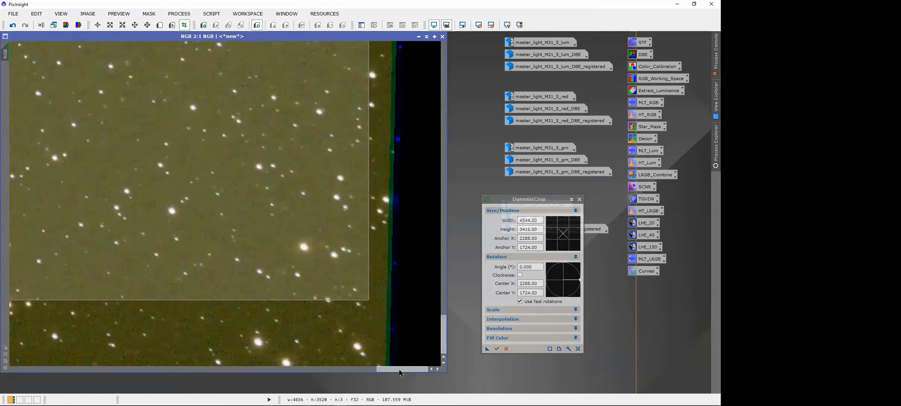
click(36, 369)
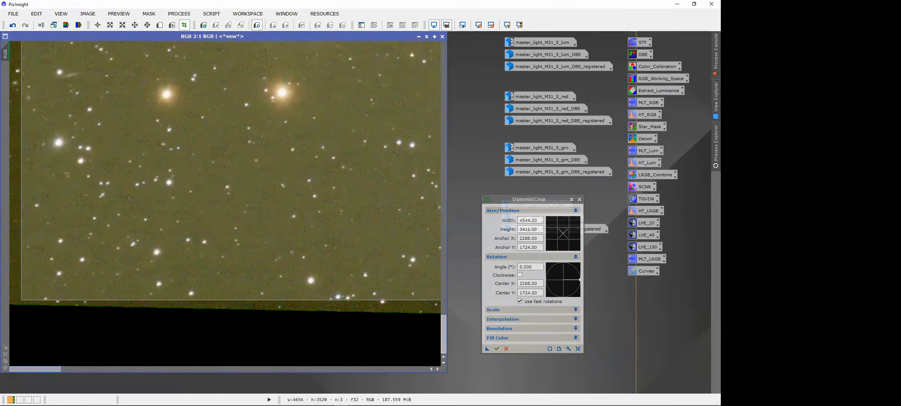
Step: Move the crop frame's left edge outward so the frame is 4552 px wide, leaving out the red border strip
drag(442, 344, 443, 256)
scroll(113, 187, up, 10)
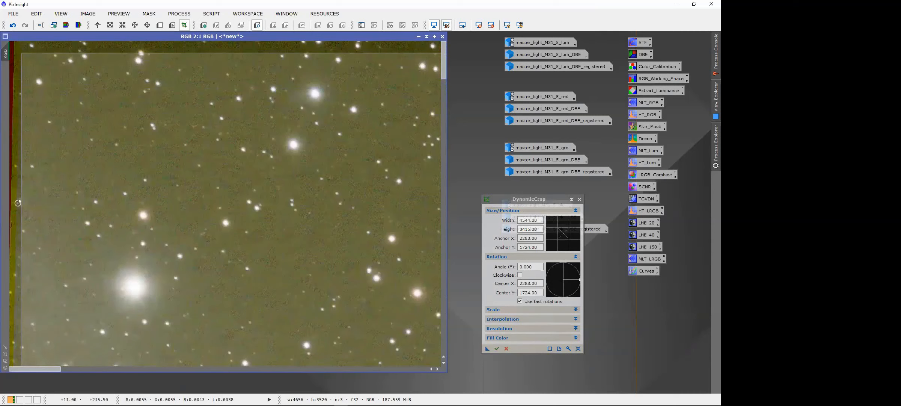
drag(21, 199, 13, 198)
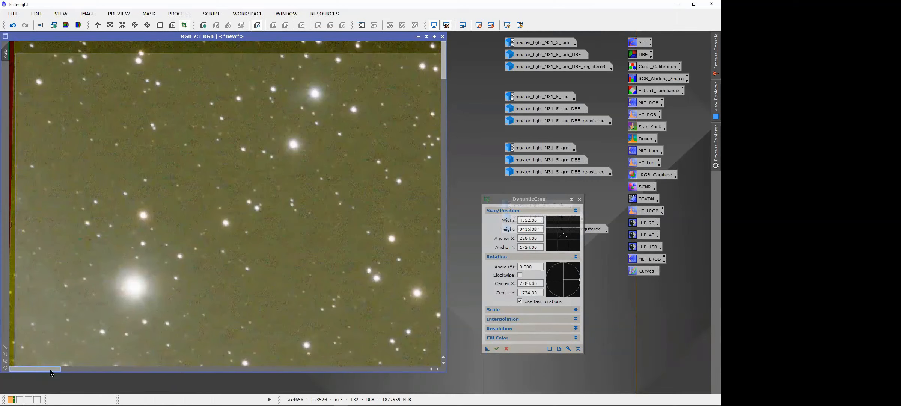
Step: Move the crop frame's right edge outward to a frame width of 4573 px, short of the green border strip
drag(52, 372, 436, 367)
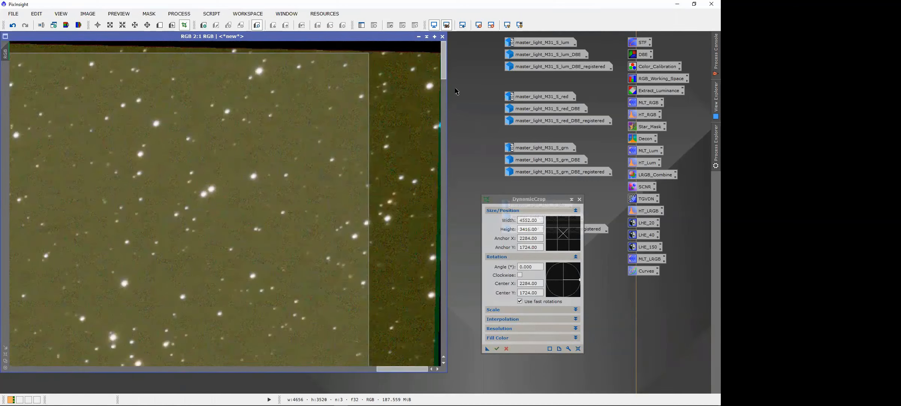
drag(443, 75, 457, 327)
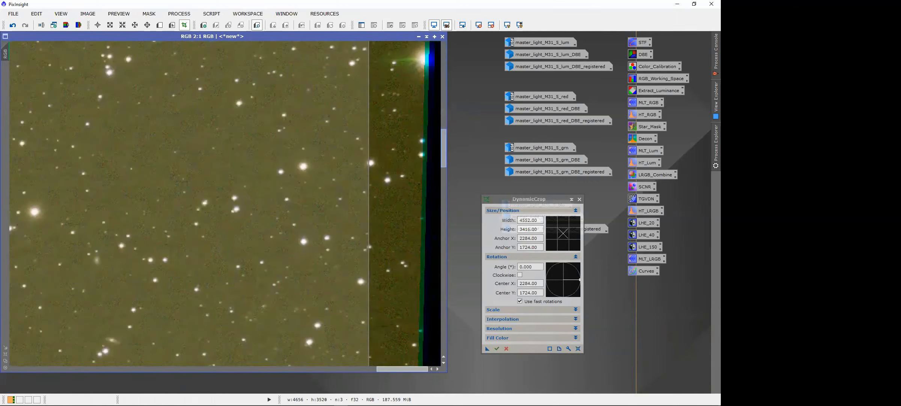
drag(369, 245, 386, 251)
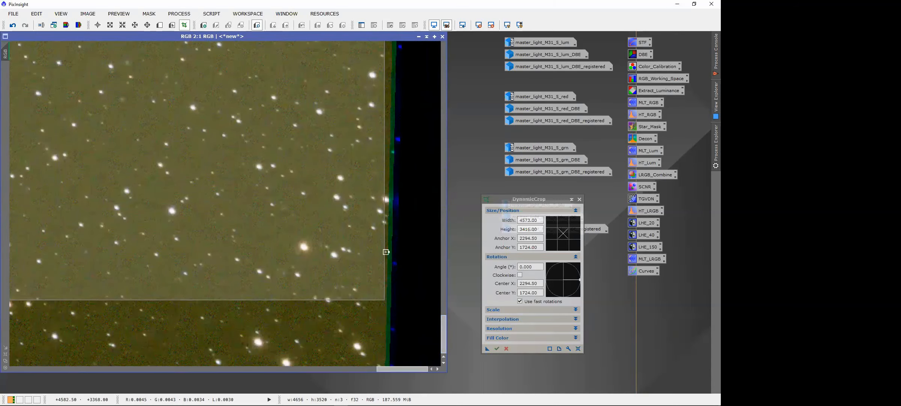
Step: Save the crop settings as a process icon on the workspace, and crop the RGB image to 4573 by 3416 px
click(5, 353)
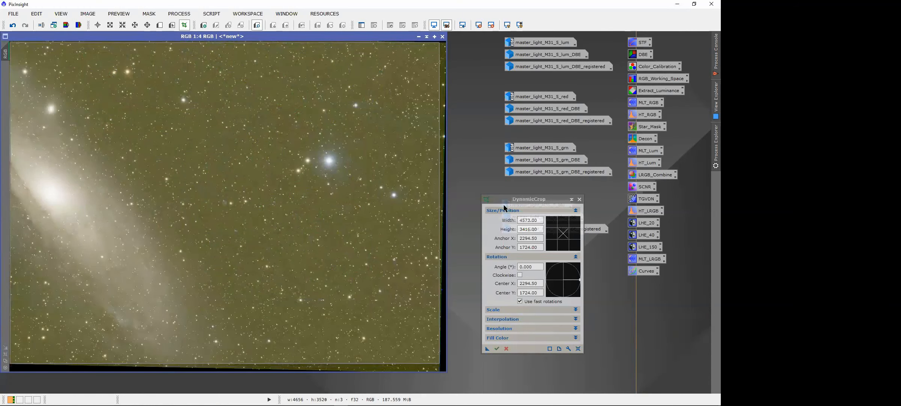
drag(487, 349, 483, 372)
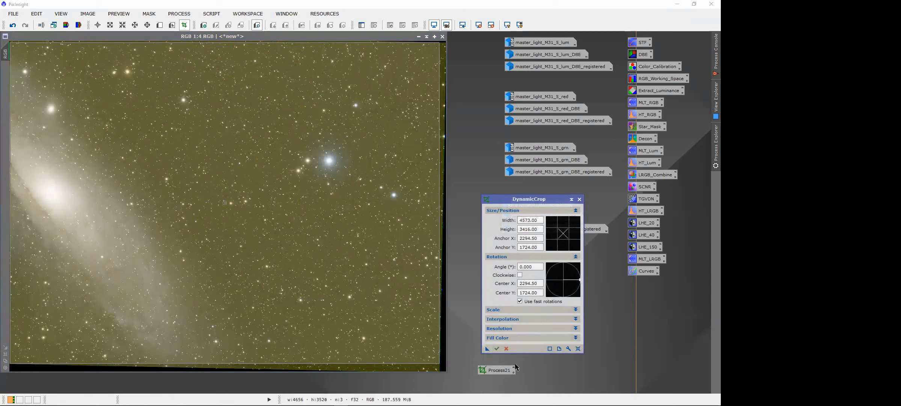
click(496, 348)
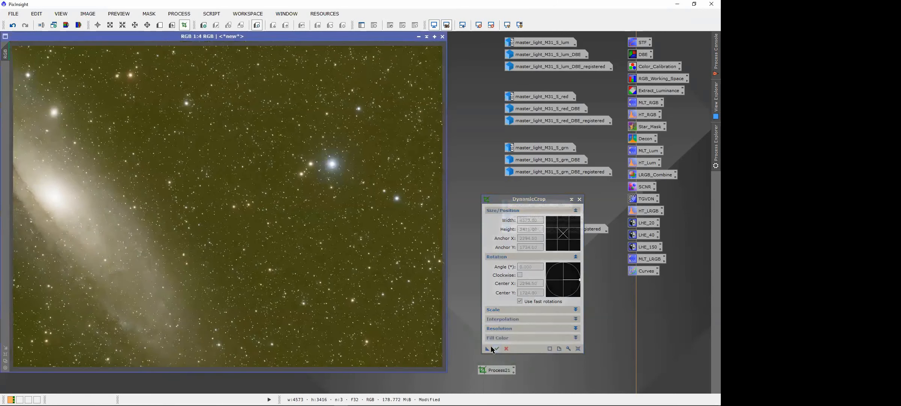
click(5, 356)
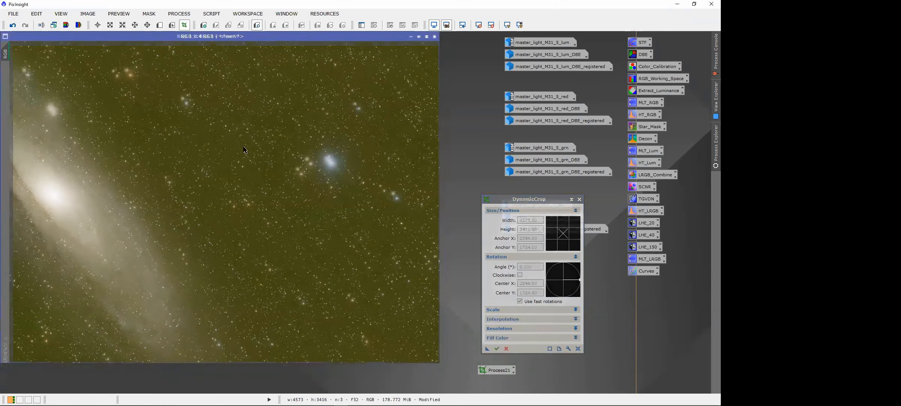
Step: Restore the registered luminance master and apply the saved crop to it
double_click(553, 68)
drag(500, 372, 342, 225)
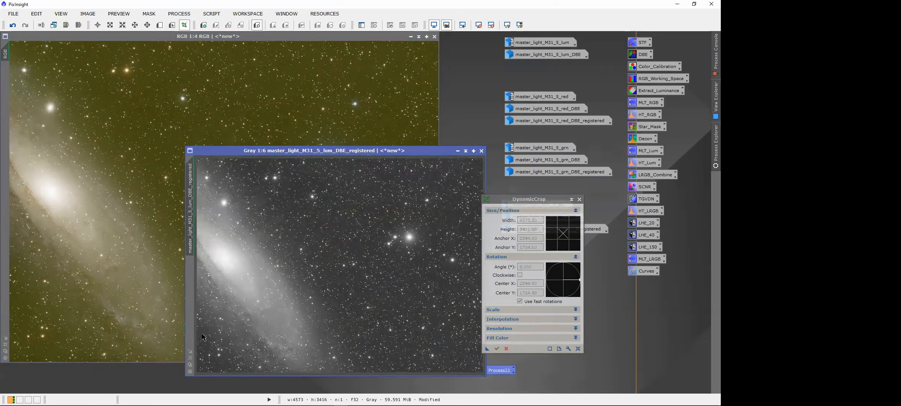
click(190, 357)
Step: Overlay the cropped luminance master on the RGB image to compare their alignment, and minimize the master
drag(426, 67, 243, 37)
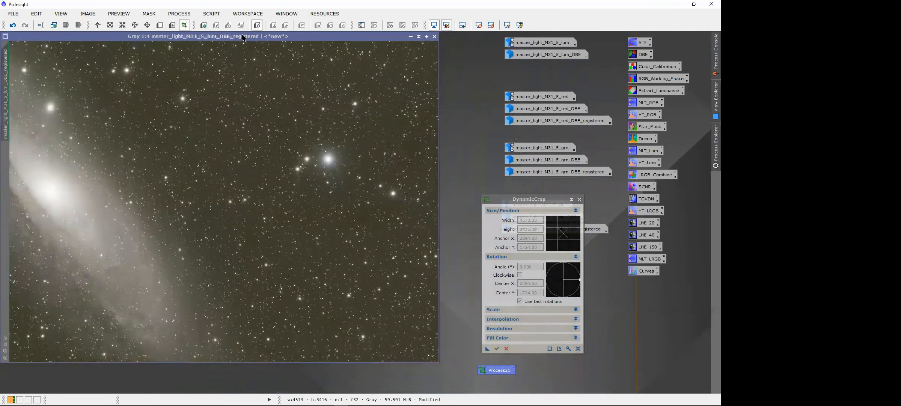
drag(243, 37, 258, 55)
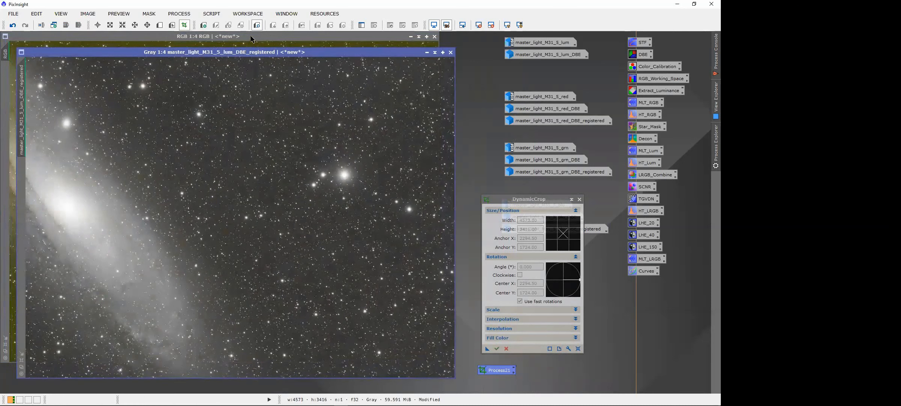
click(428, 53)
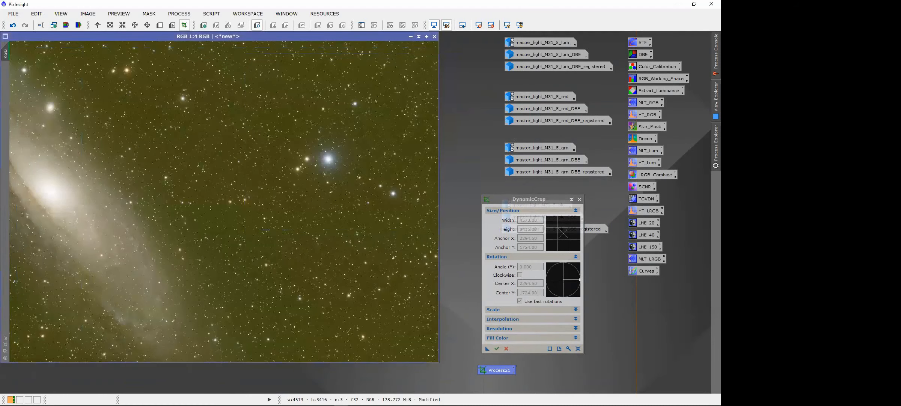
Step: Delete the saved crop process icon from the workspace and close DynamicCrop
double_click(503, 371)
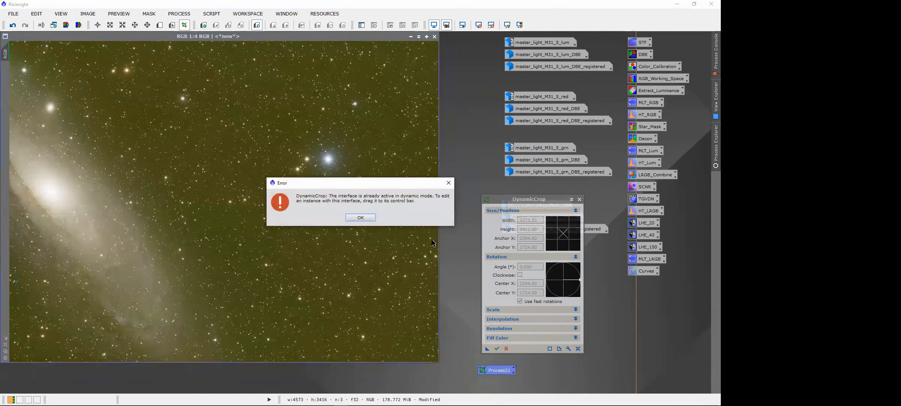
click(350, 217)
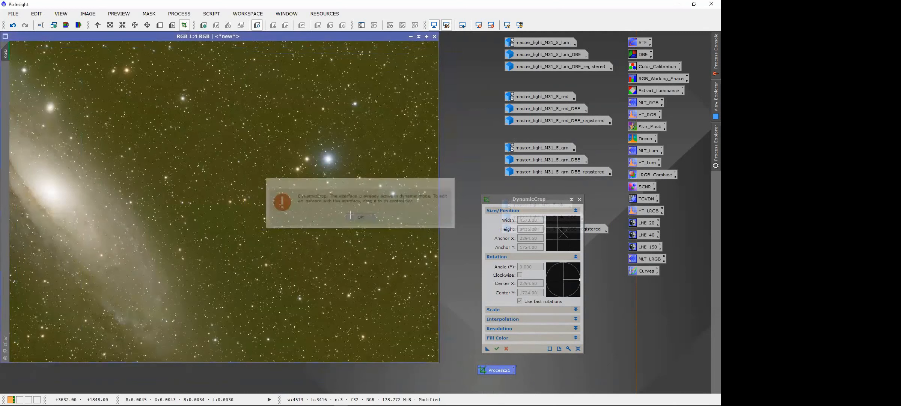
right_click(504, 371)
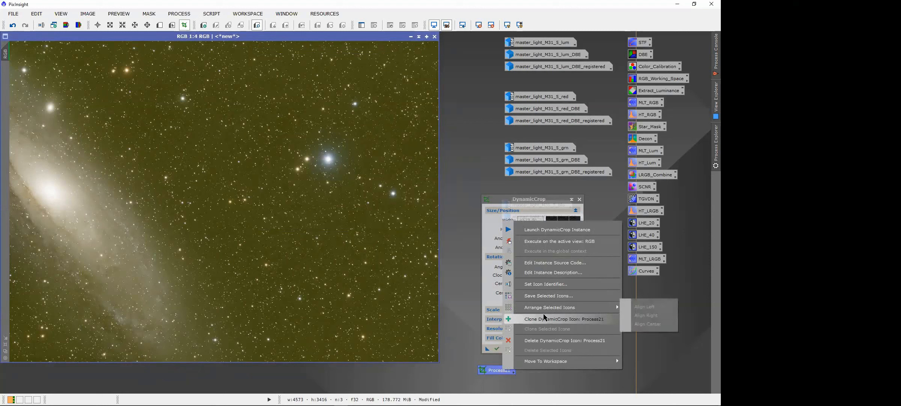
click(541, 341)
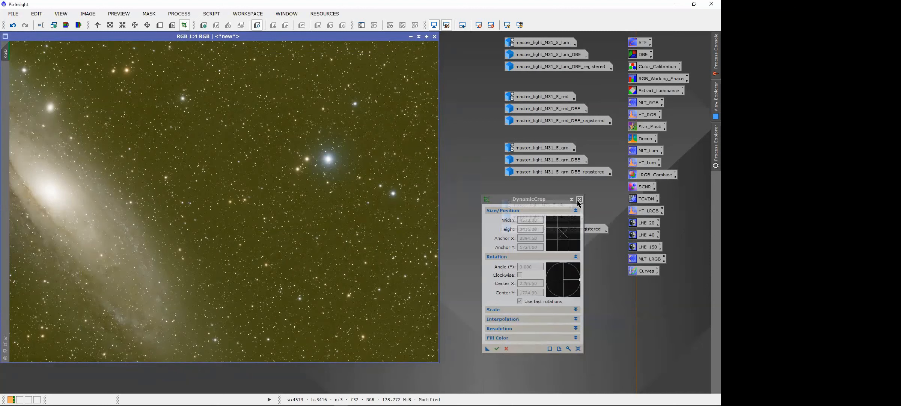
click(579, 199)
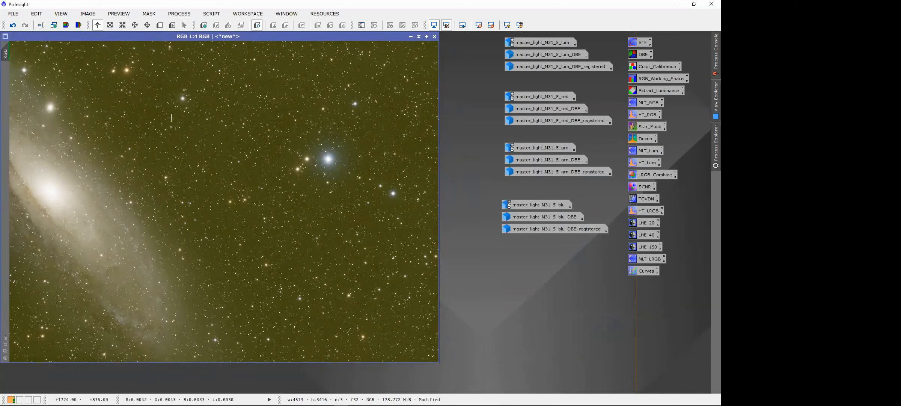
Step: Generate a background model of the RGB image with AutomaticBackgroundExtractor at its default settings, and apply an automatic screen stretch to the model
click(179, 14)
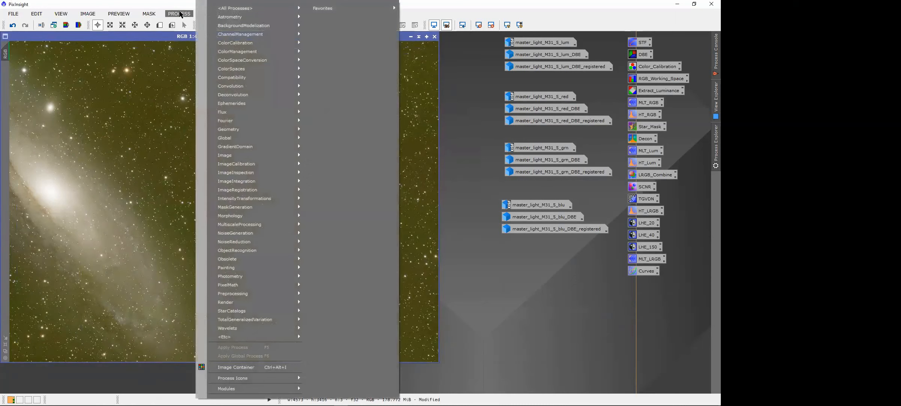
mouse_move(292, 26)
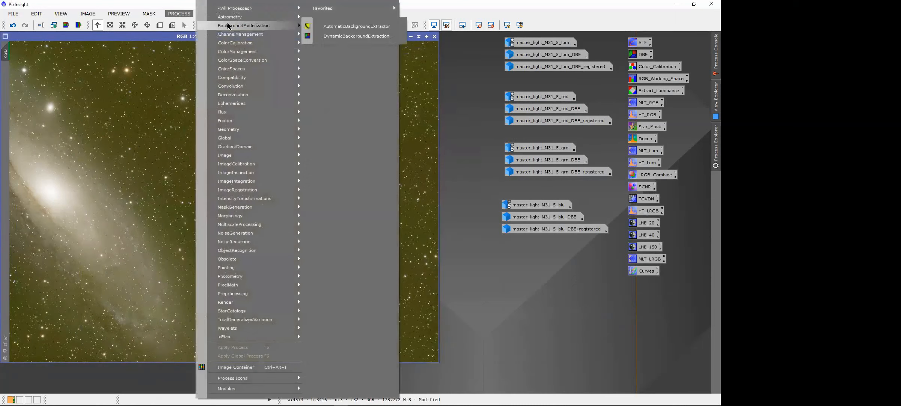
click(339, 27)
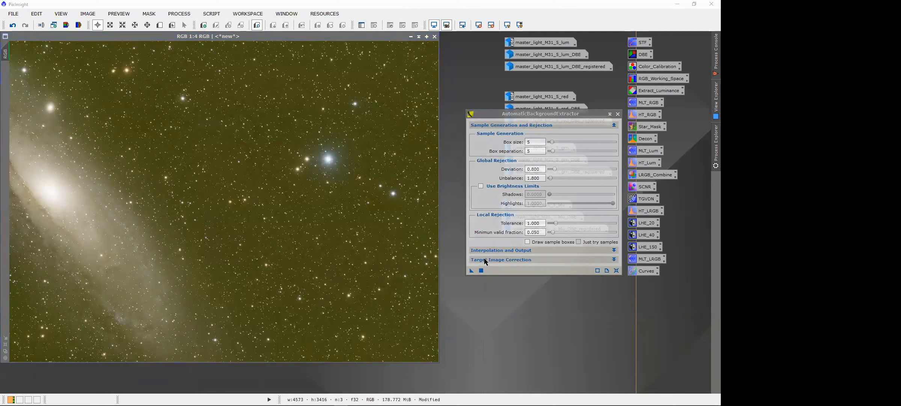
drag(472, 271, 243, 197)
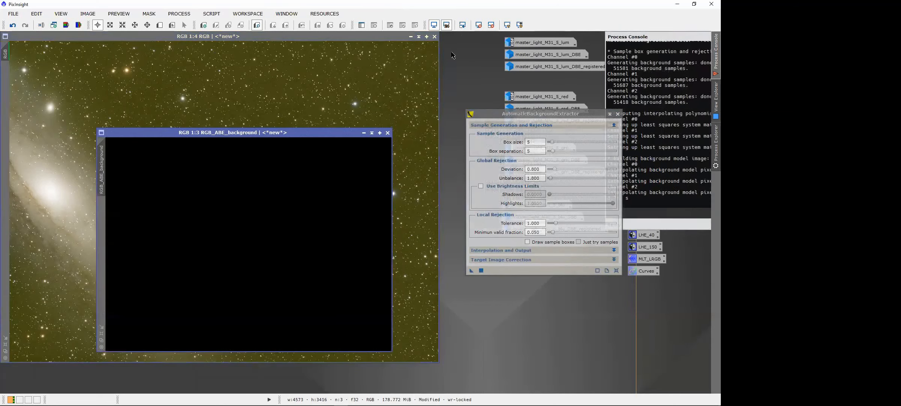
click(509, 25)
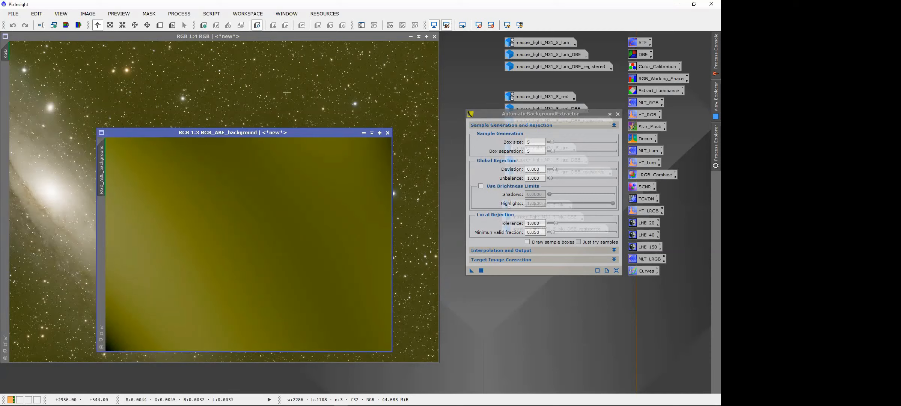
Step: Close the generated RGB background model and the AutomaticBackgroundExtractor process
click(388, 132)
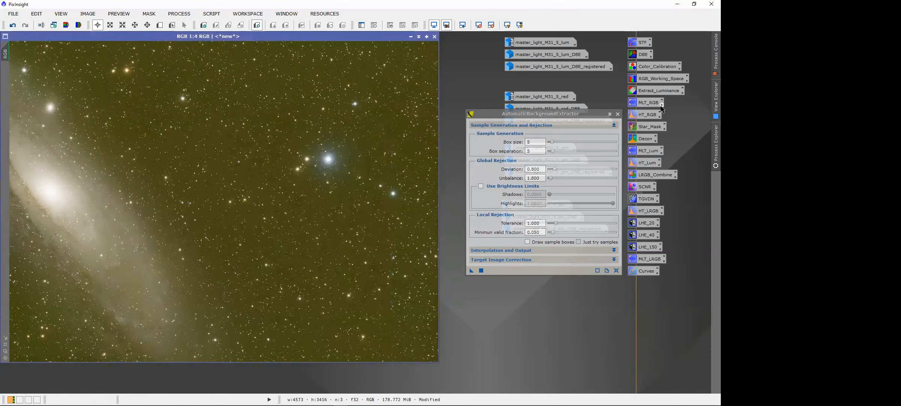
click(619, 114)
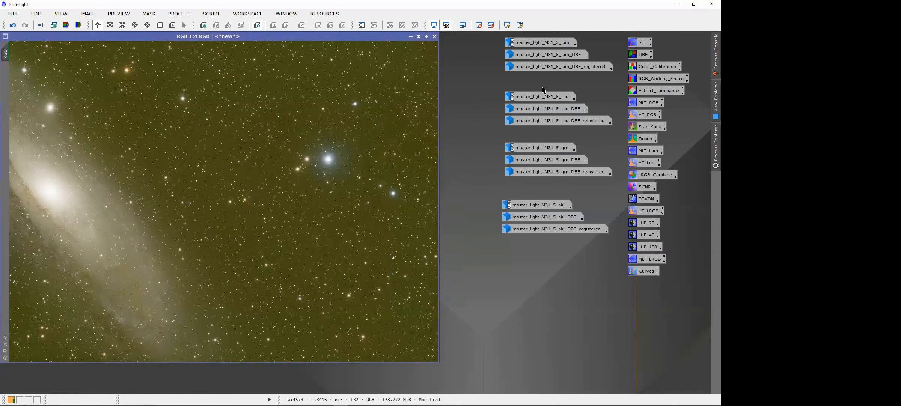
click(183, 15)
mouse_move(226, 8)
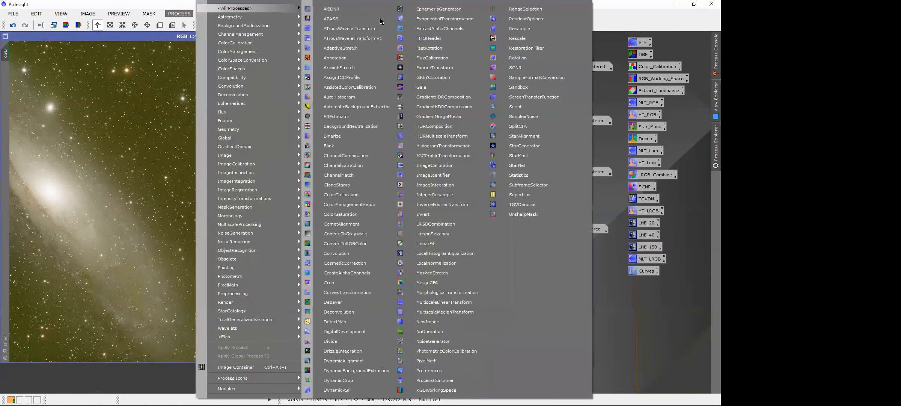
click(357, 370)
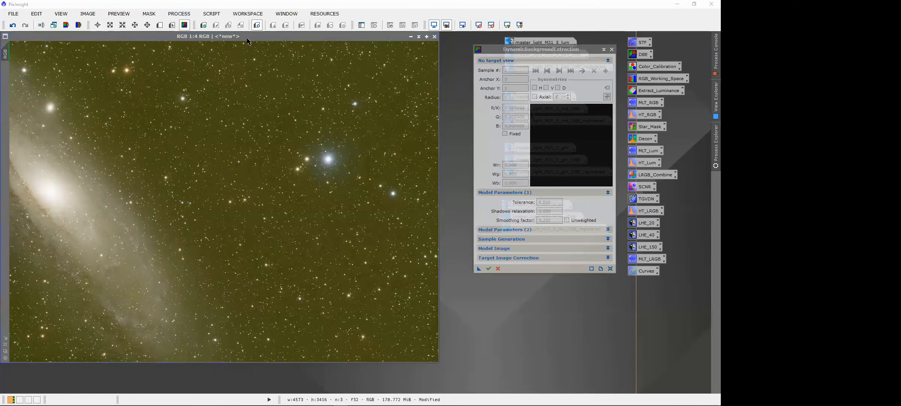
click(611, 49)
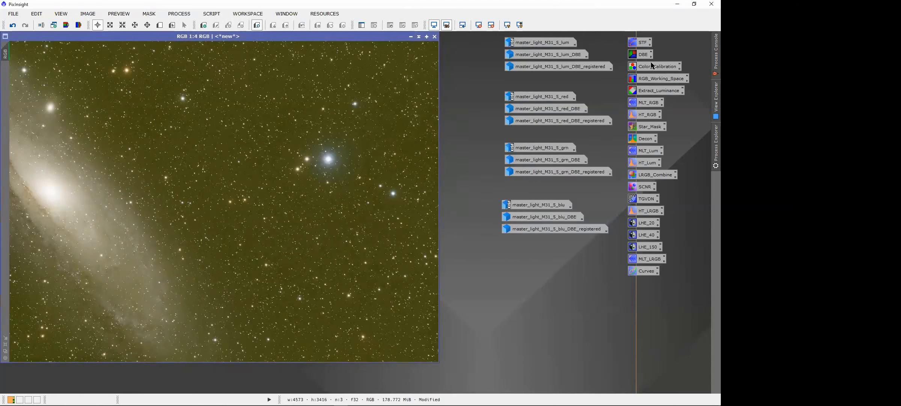
Step: Open the saved DBE process on the RGB image, reset it to its defaults, and set the tolerance to 1.000
double_click(643, 54)
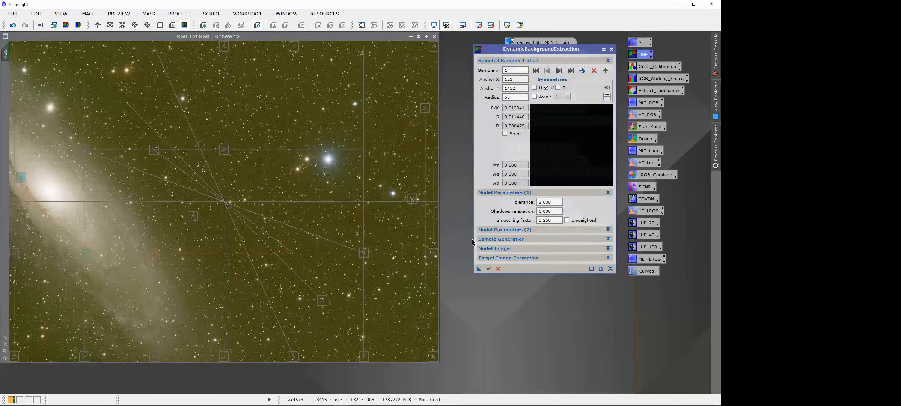
click(611, 268)
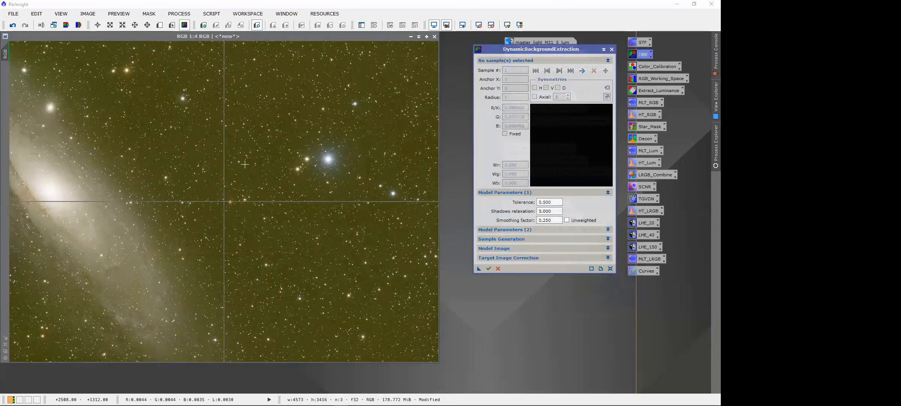
drag(554, 201, 535, 202)
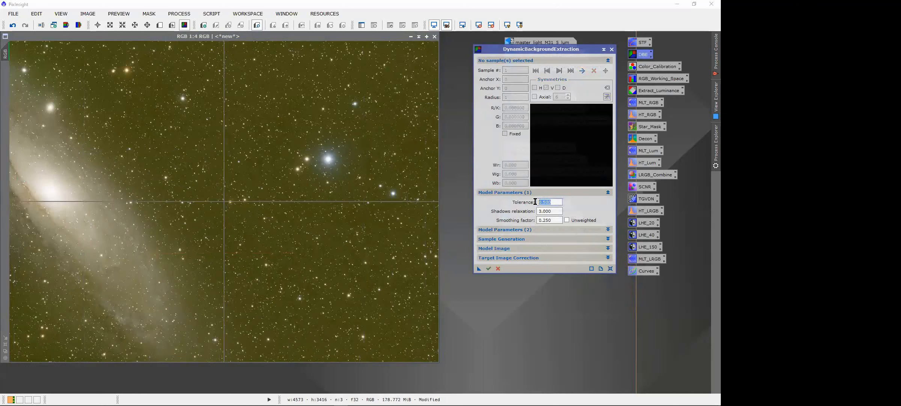
Step: Set the default sample radius to 50 and samples per row to 6, and generate the background samples
click(532, 240)
click(551, 249)
text(0)
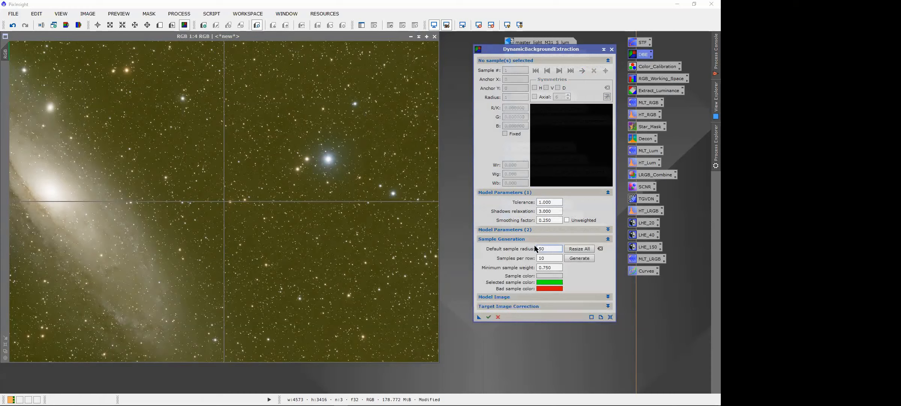
drag(547, 258, 538, 258)
text(6)
click(578, 259)
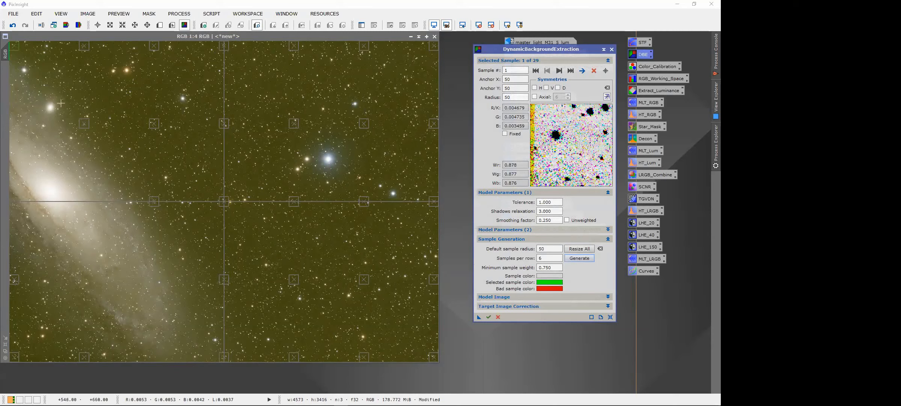
Step: Move four generated samples around the galaxy outward, away from its halo and onto darker background
drag(84, 122, 99, 114)
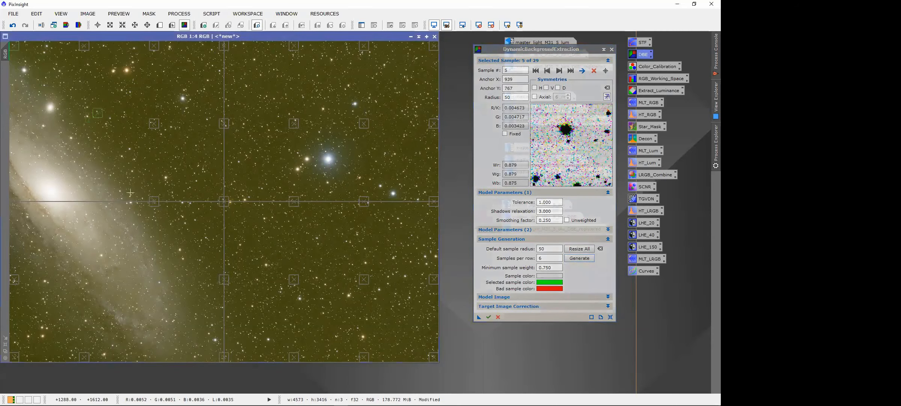
drag(157, 205, 173, 193)
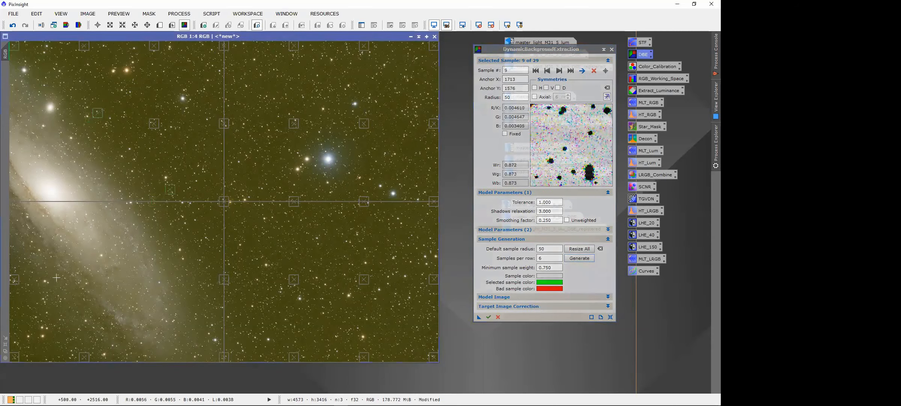
drag(88, 360, 47, 360)
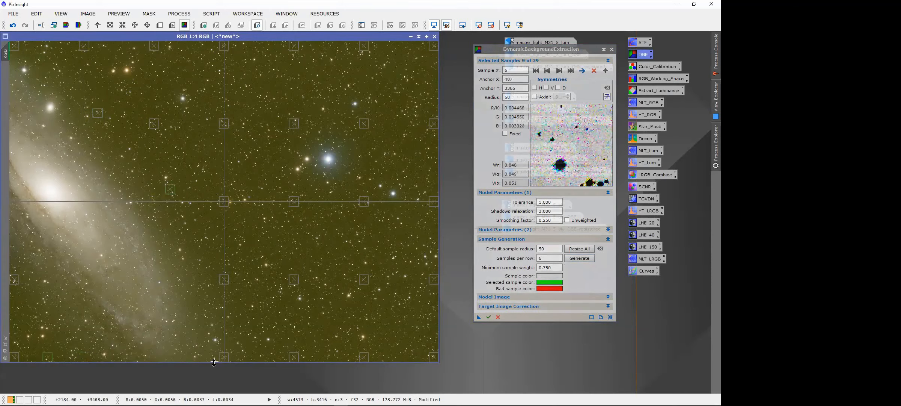
drag(224, 359, 254, 338)
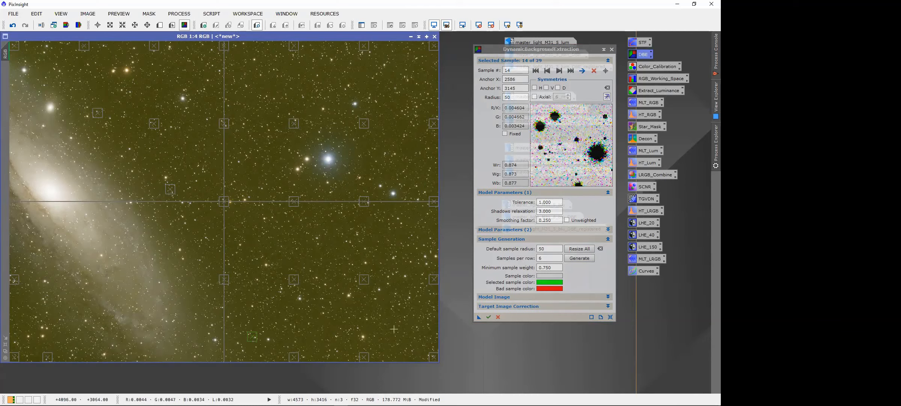
Step: Add background samples near the image's lower-right, upper-right and lower-left corners, and shift the central sample slightly
click(396, 318)
click(405, 73)
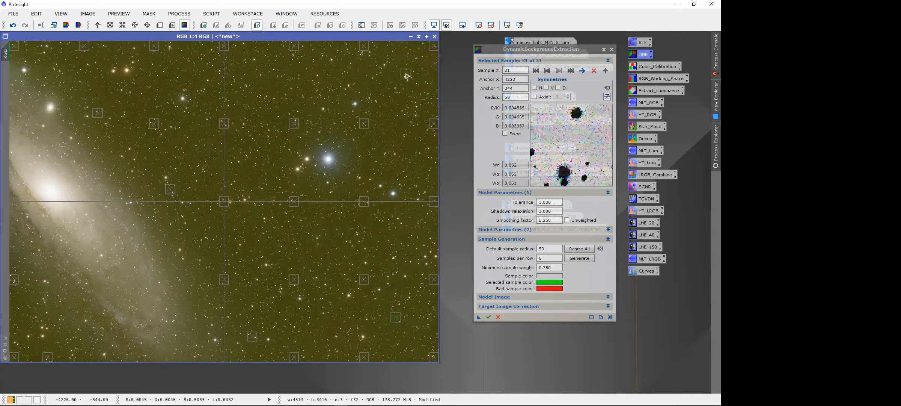
click(24, 322)
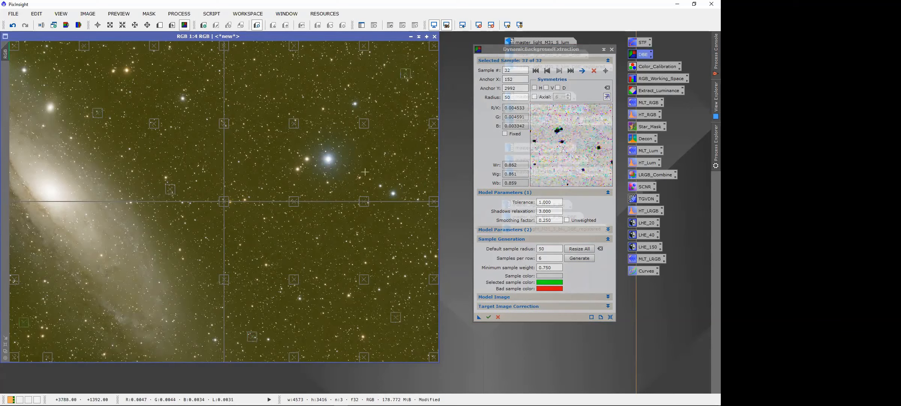
click(224, 203)
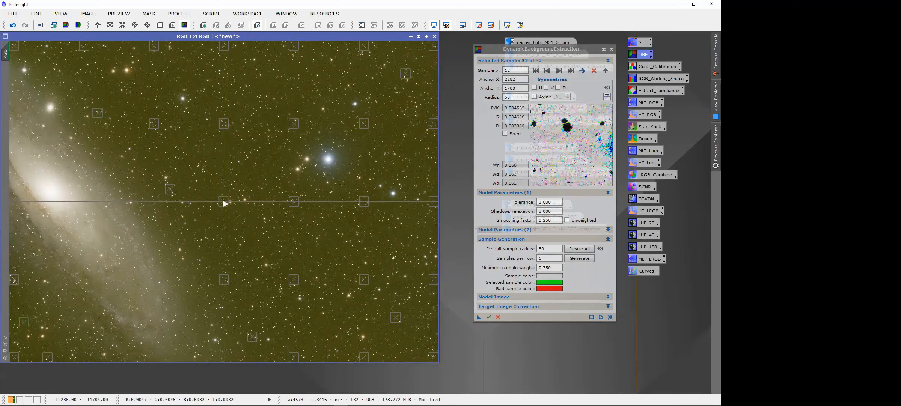
Step: Enable diagonal symmetry for the top-corner, upper and lower samples along the image's right edge
click(434, 49)
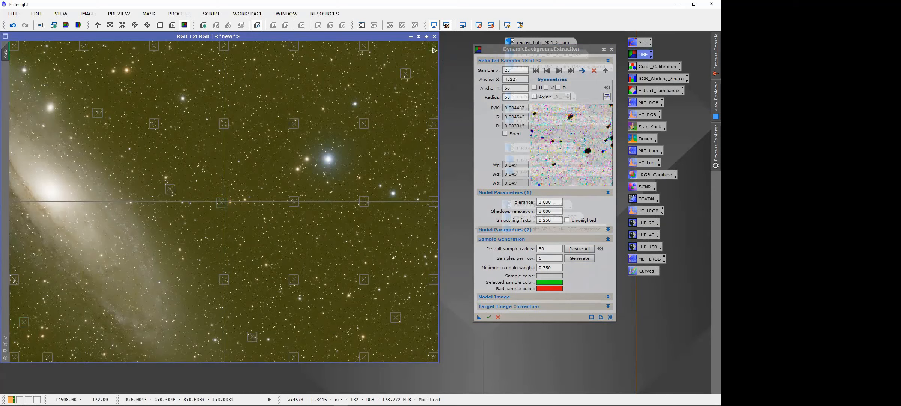
click(559, 88)
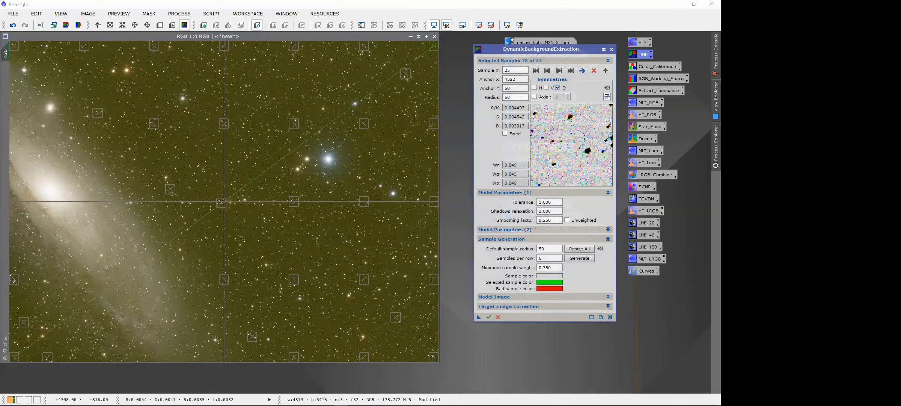
click(432, 123)
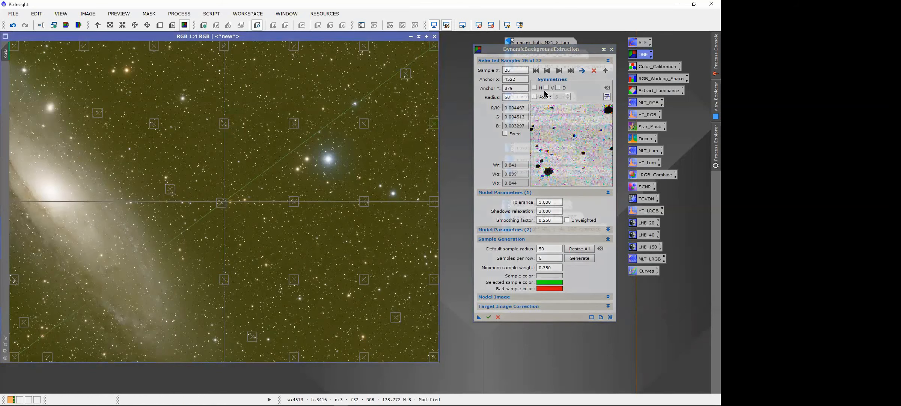
click(558, 88)
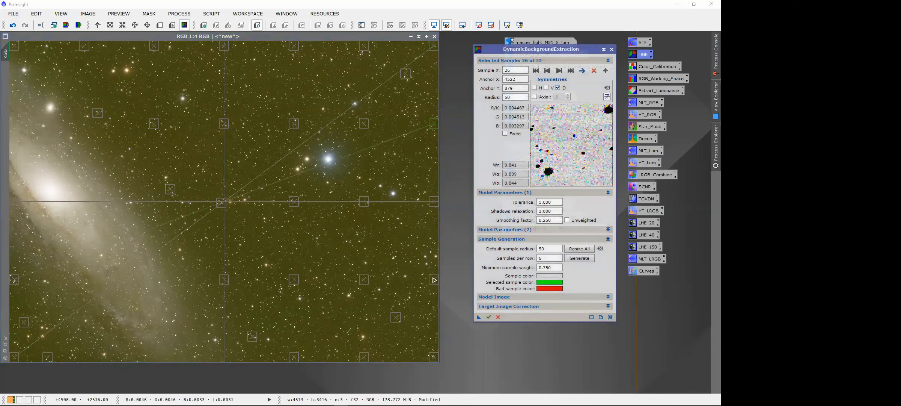
click(434, 280)
click(558, 88)
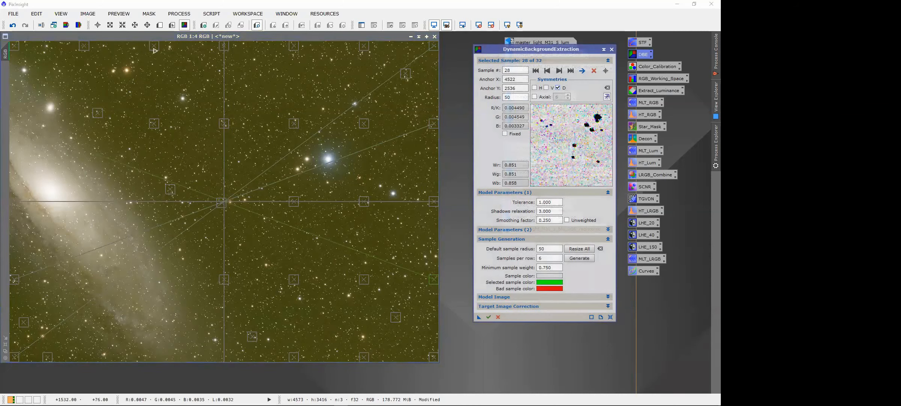
Step: Enable vertical symmetry for the second and third samples along the image's top edge
click(155, 49)
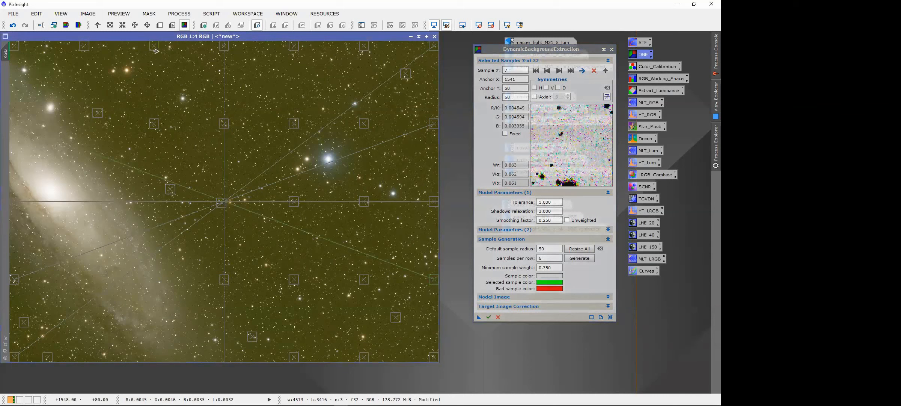
click(546, 87)
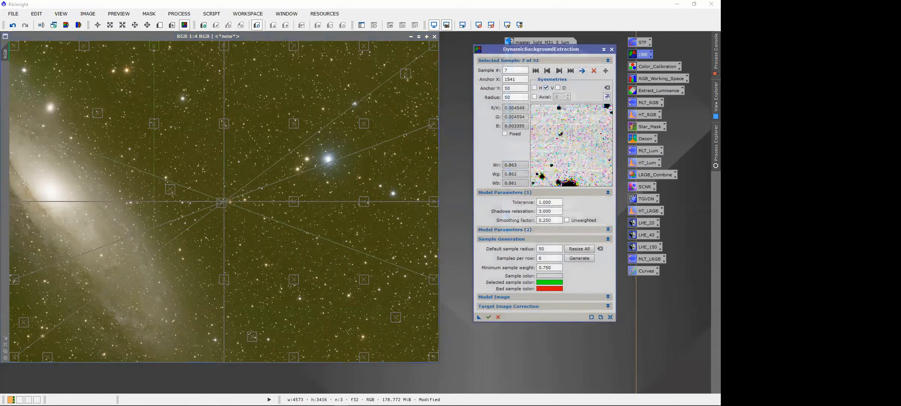
click(85, 48)
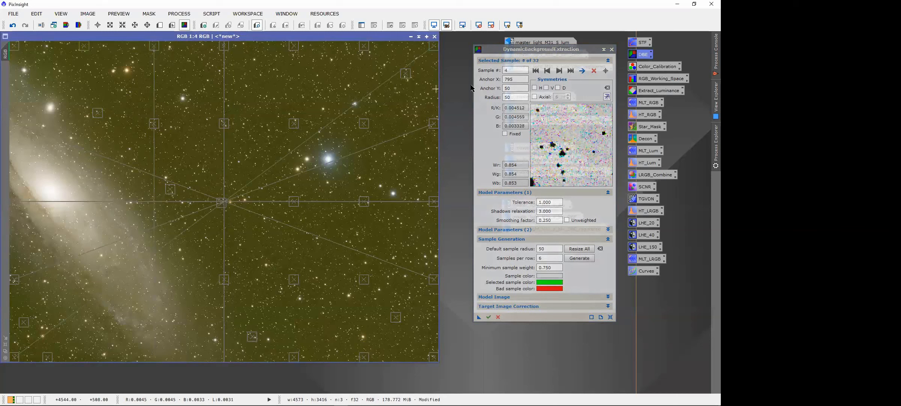
click(546, 88)
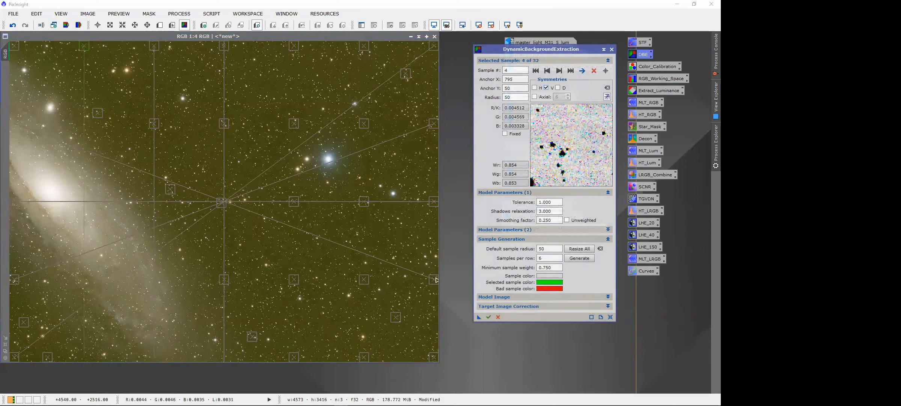
Step: Enable horizontal symmetry for the middle sample on the image's right edge and the added lower-right sample
click(436, 283)
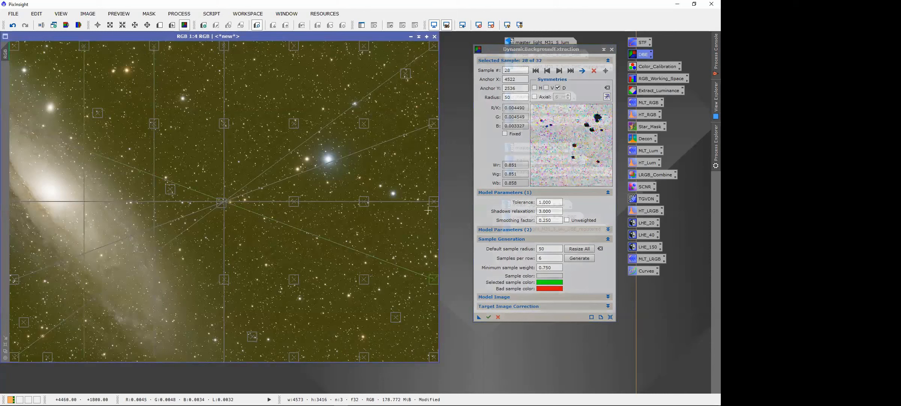
click(432, 200)
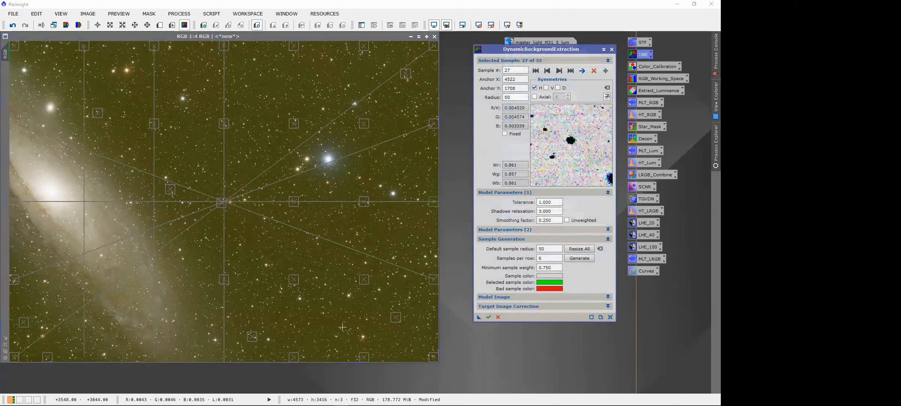
click(398, 320)
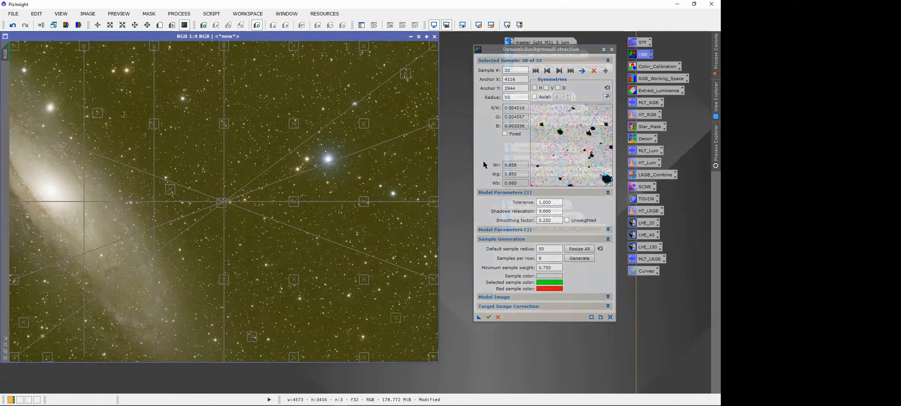
click(534, 87)
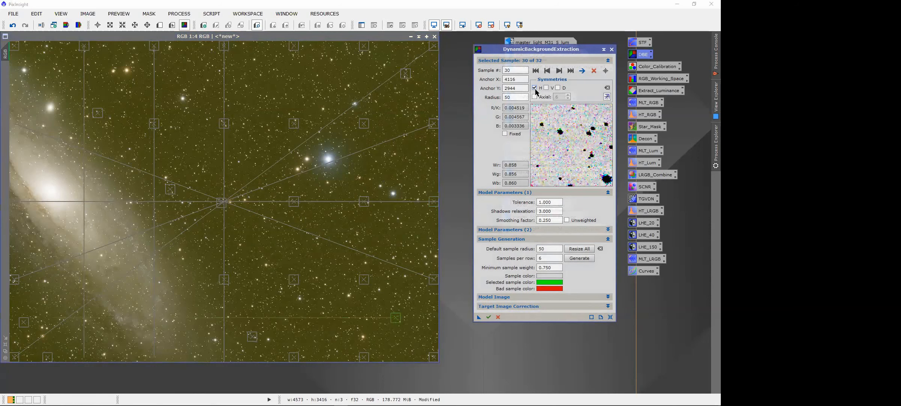
Step: Generate a DBE background model of the RGB image, inspect it, and close it
click(488, 317)
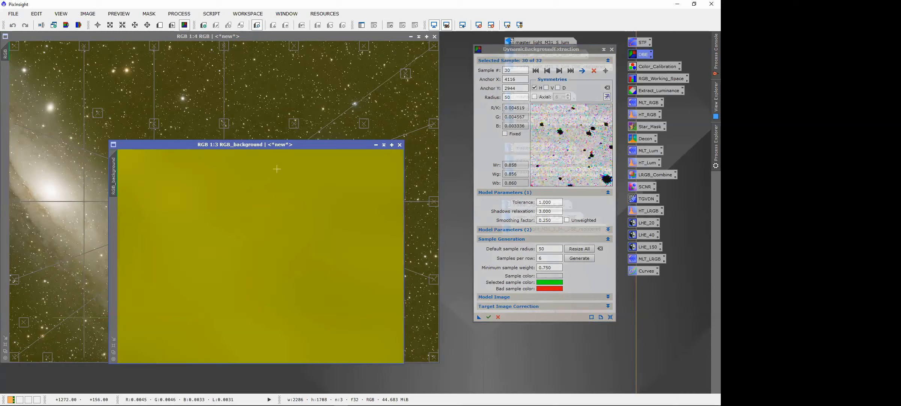
click(400, 145)
Step: Set the target image correction to Subtraction, discard the background model, and run DBE on the RGB image
click(494, 304)
click(540, 316)
click(539, 329)
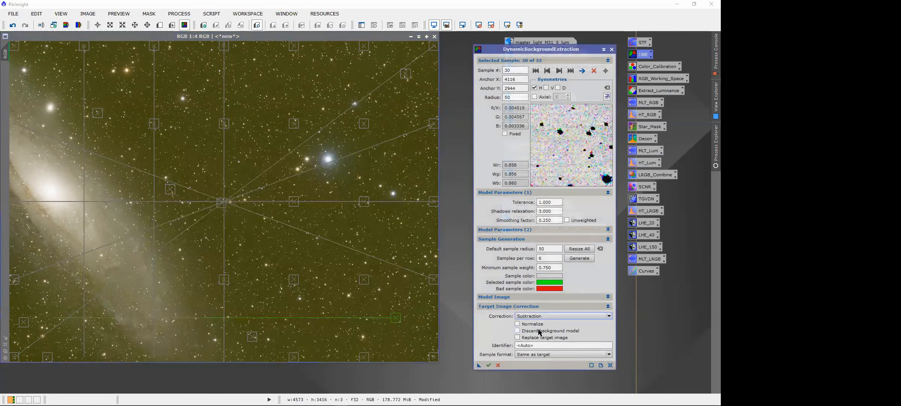
click(489, 365)
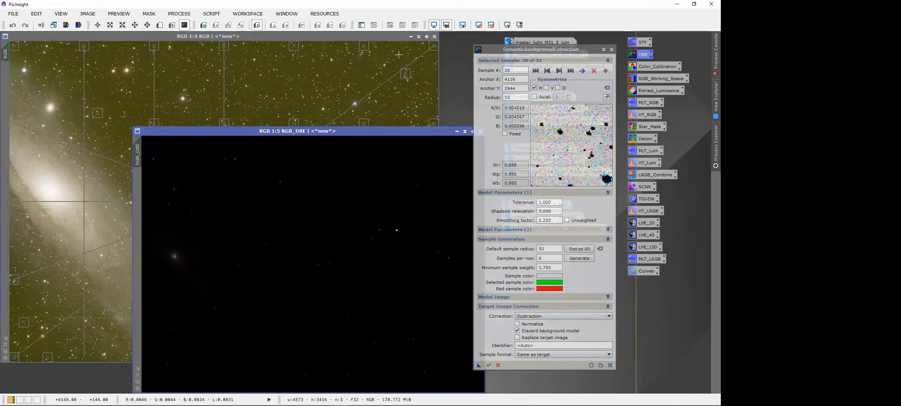
Step: Close the active DynamicBackgroundExtraction session and minimize the uncorrected RGB image
click(612, 49)
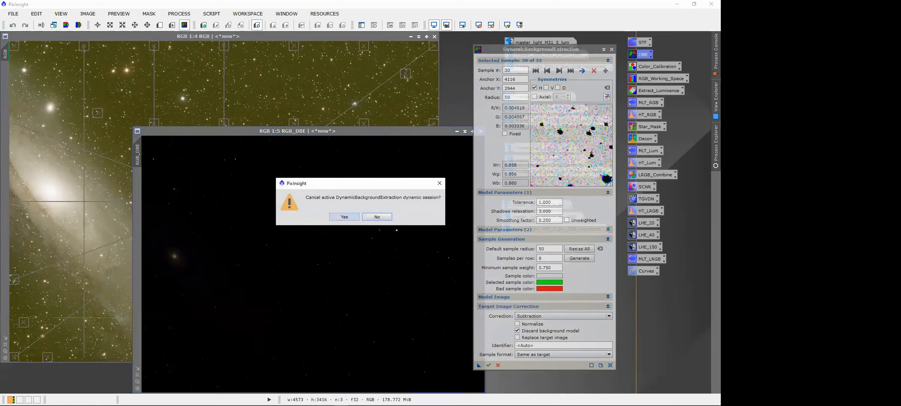
click(345, 216)
click(411, 36)
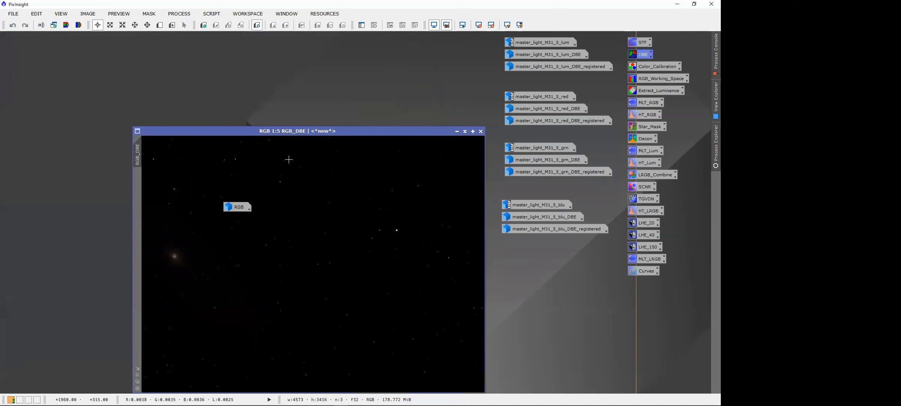
Step: Place the minimized RGB image below the registered blue master, and reposition and auto-stretch the RGB_DBE image window
drag(239, 207, 531, 250)
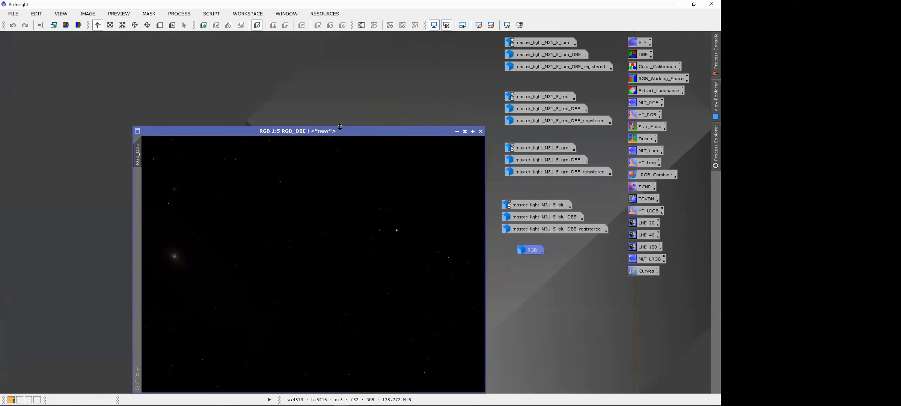
drag(341, 130, 209, 36)
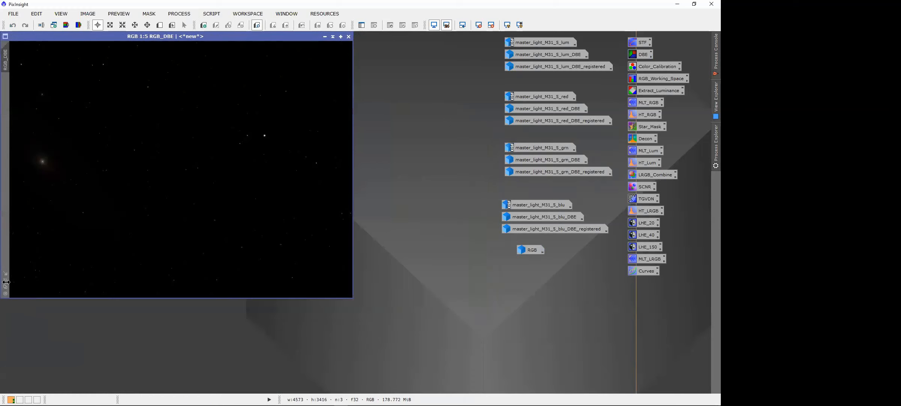
scroll(181, 209, up, 1)
click(507, 25)
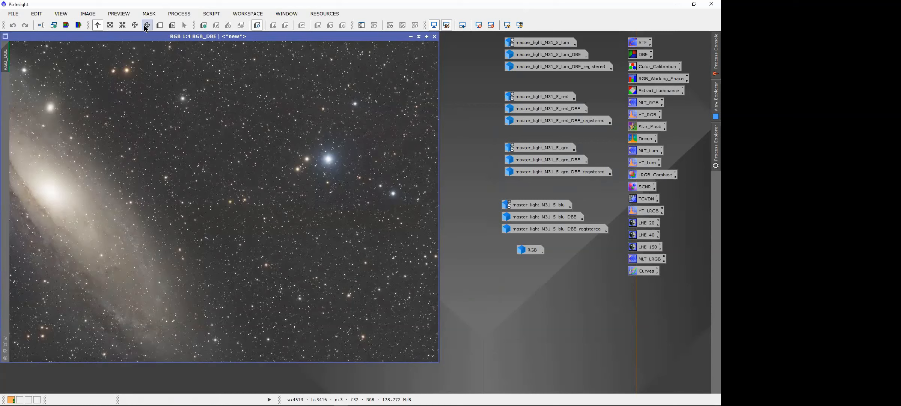
Step: Open the saved Color_Calibration process and define a preview of about 88 × 92 px on dark background near RGB_DBE's upper-right corner
click(184, 16)
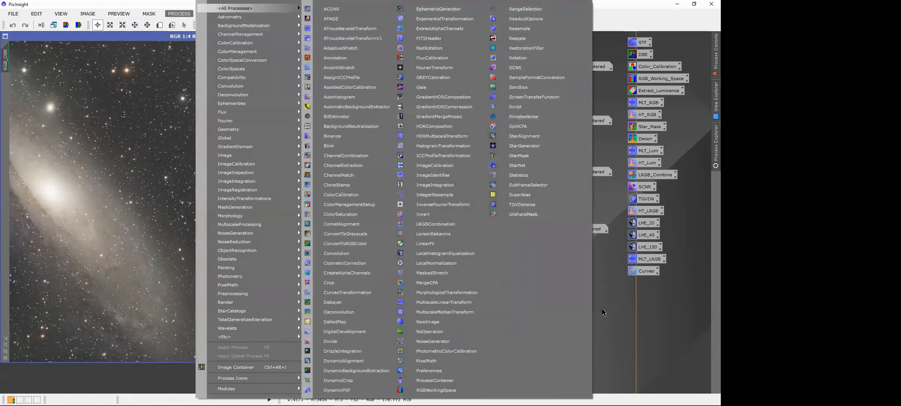
click(634, 173)
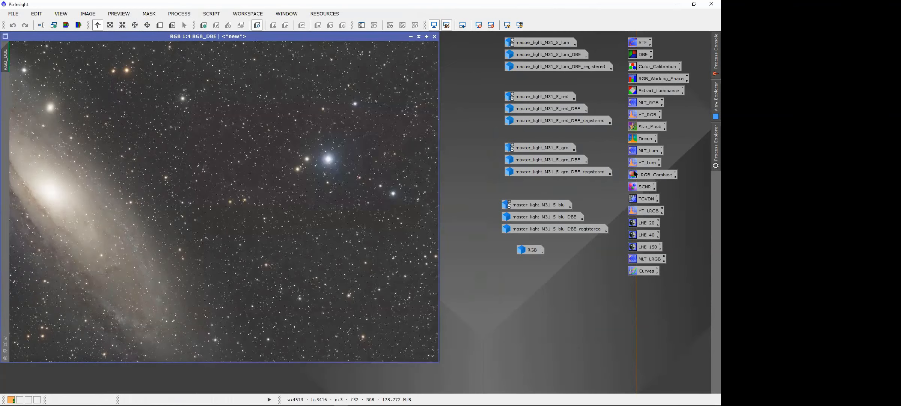
double_click(647, 67)
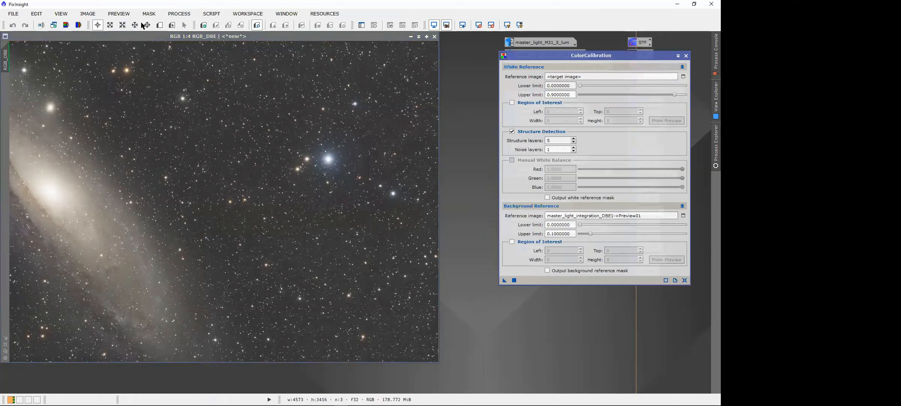
click(160, 25)
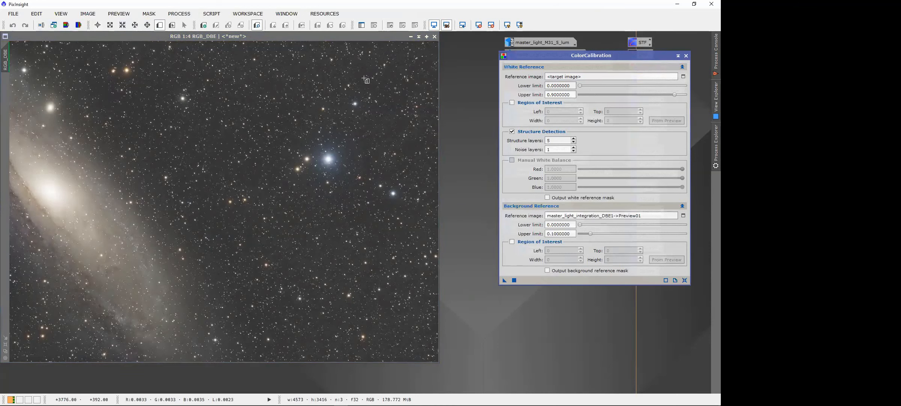
drag(358, 74, 365, 82)
click(6, 93)
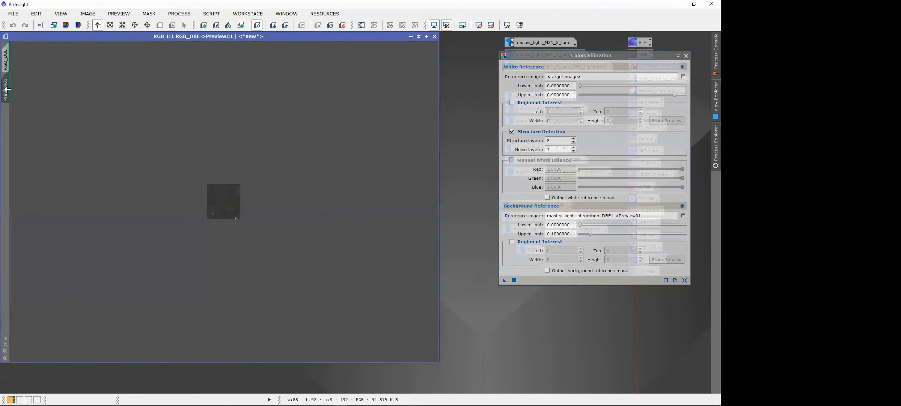
Step: Assign Preview01 as the ColorCalibration background reference image, apply the calibration to the full RGB_DBE image, and close the process
drag(6, 89, 565, 213)
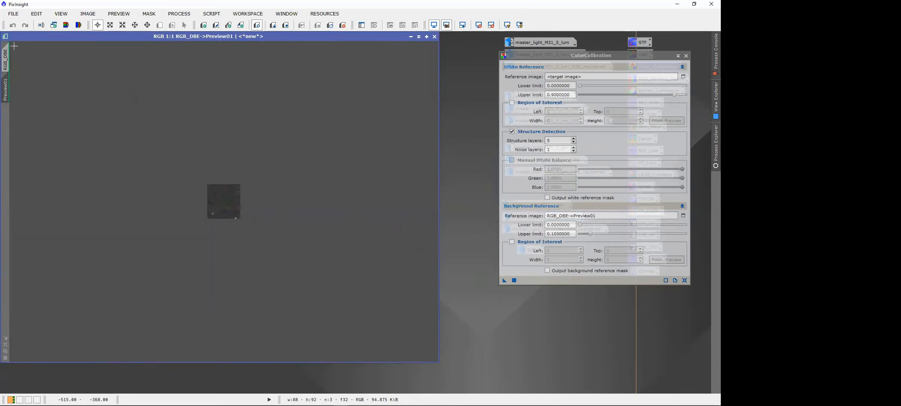
click(5, 60)
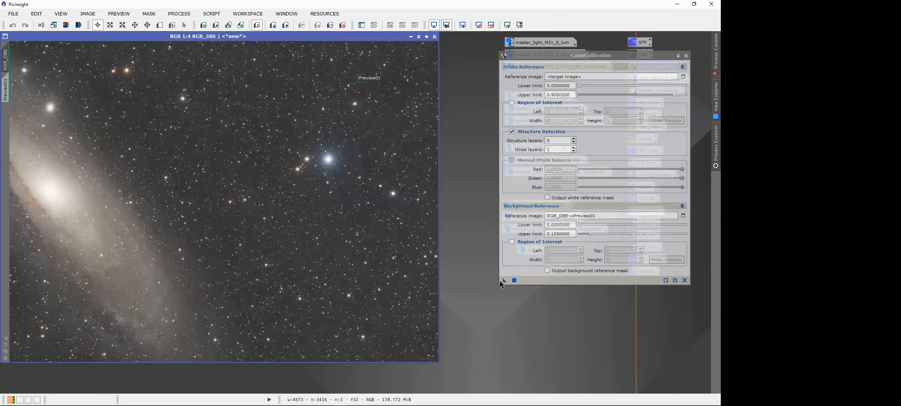
drag(504, 282, 254, 208)
click(686, 55)
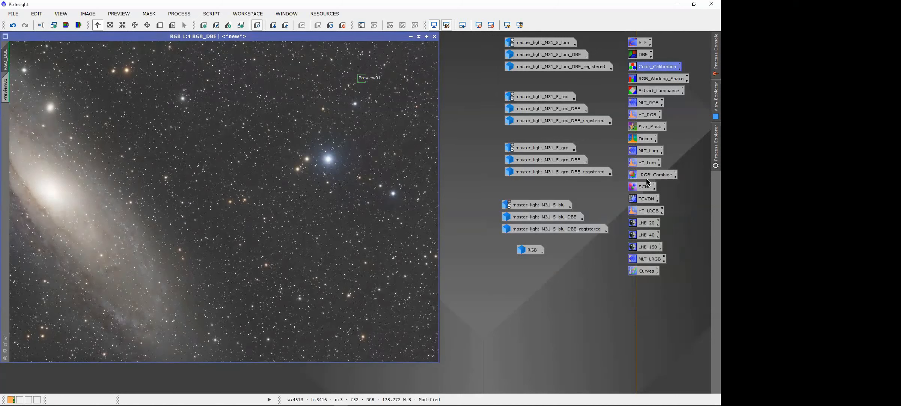
Step: Open the saved MLT_RGB noise reduction process and start its real-time preview on RGB_DBE
key(alt+Tab)
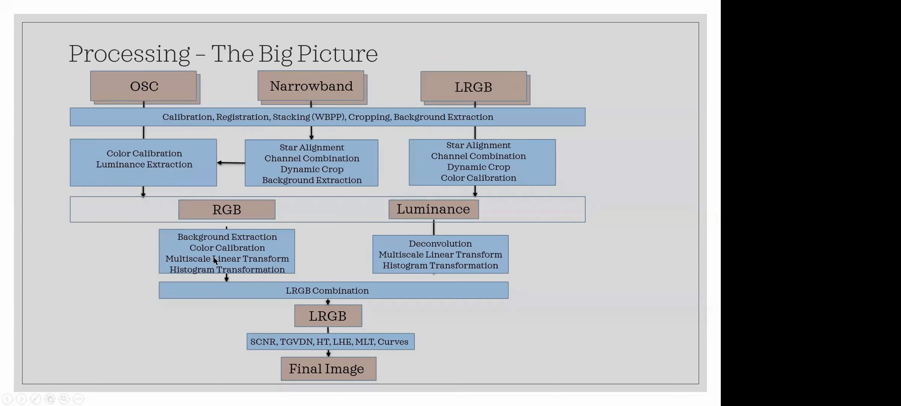
key(alt+Tab)
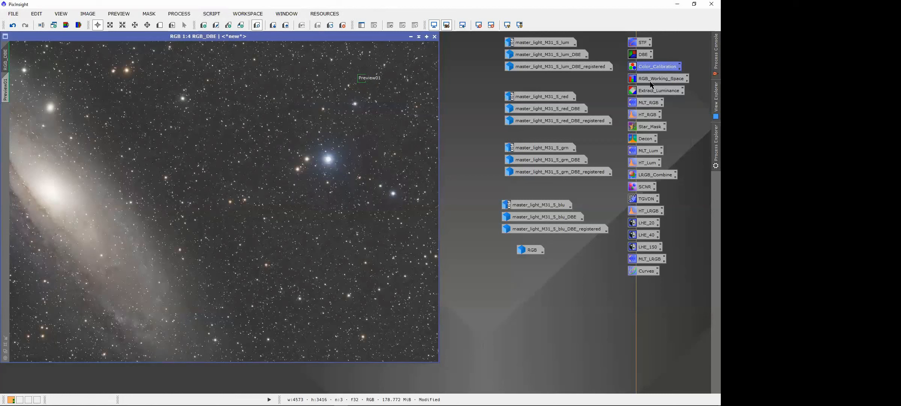
double_click(648, 104)
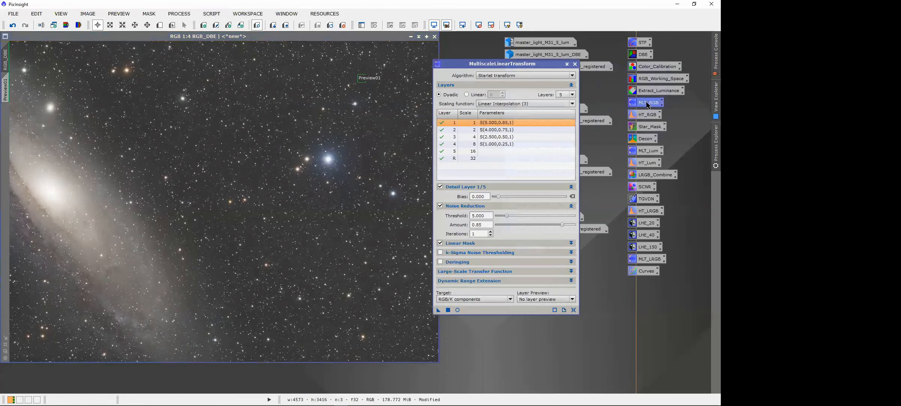
drag(478, 66, 535, 71)
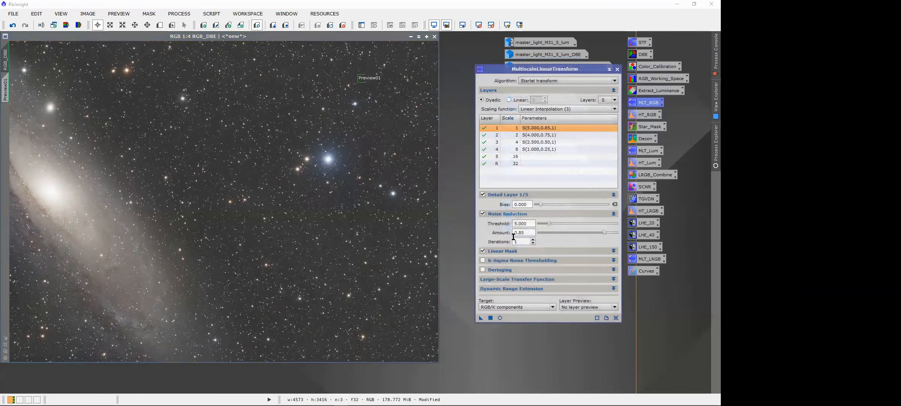
click(500, 317)
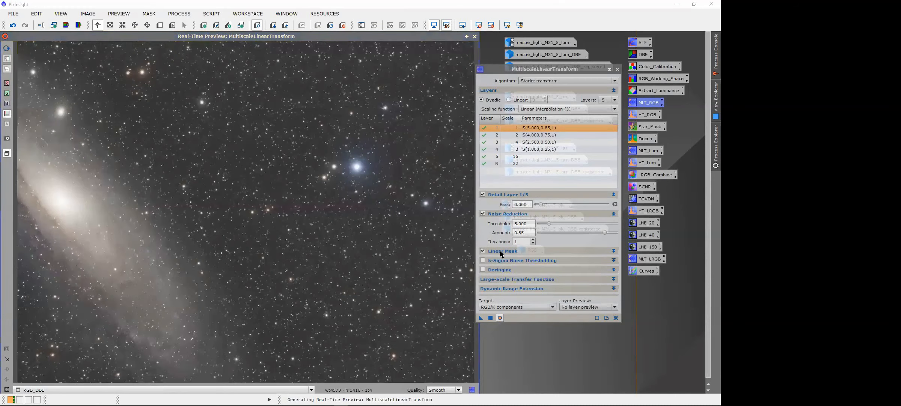
Step: Preview the MultiscaleLinearTransform linear mask with the screen transfer function disabled
click(500, 251)
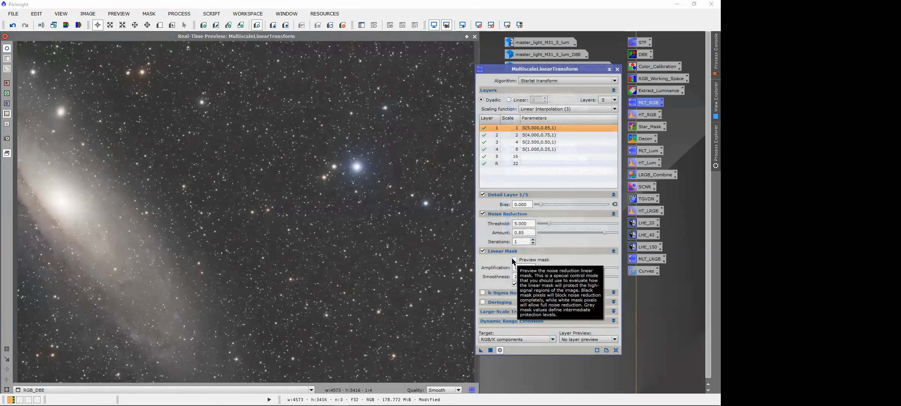
click(515, 260)
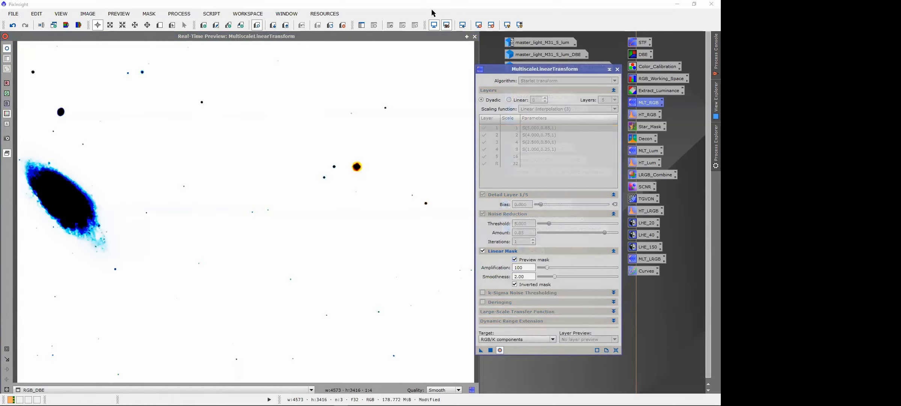
click(433, 26)
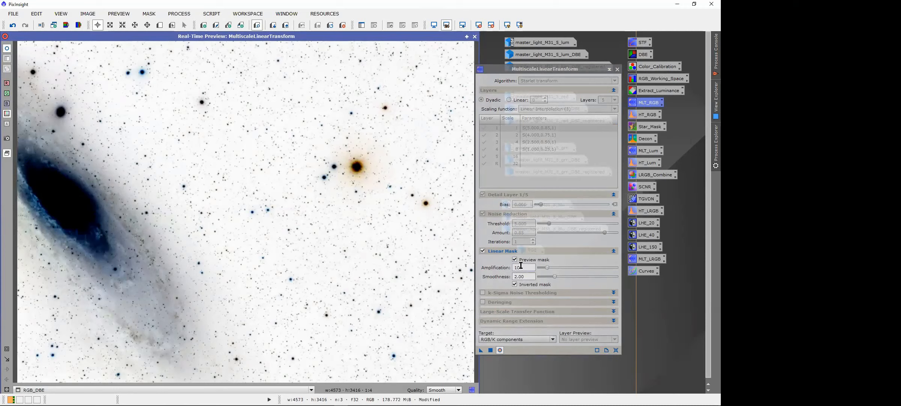
Step: Set the linear mask's amplification to 70 and its smoothness to 5.00
double_click(521, 267)
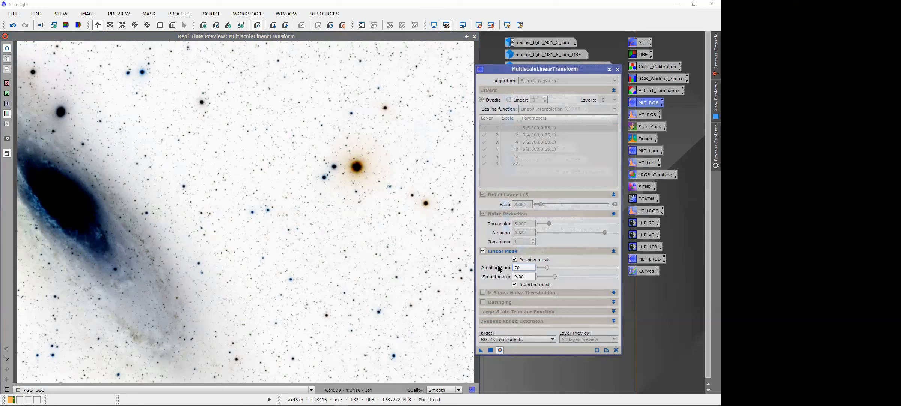
text(70)
click(524, 276)
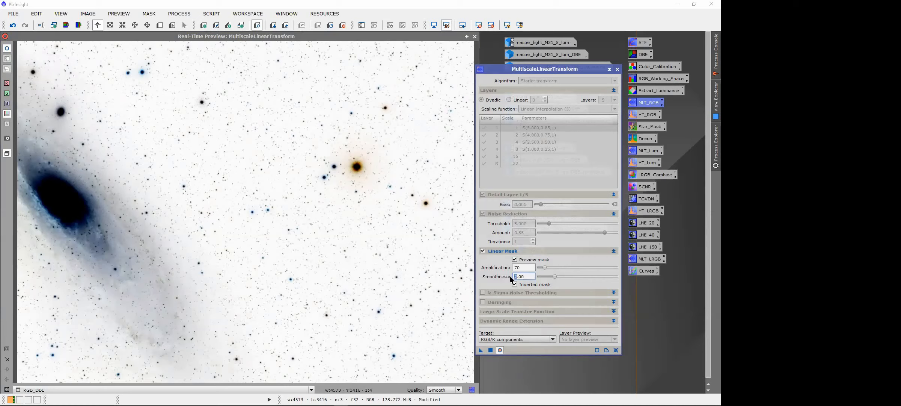
mouse_move(510, 278)
click(524, 268)
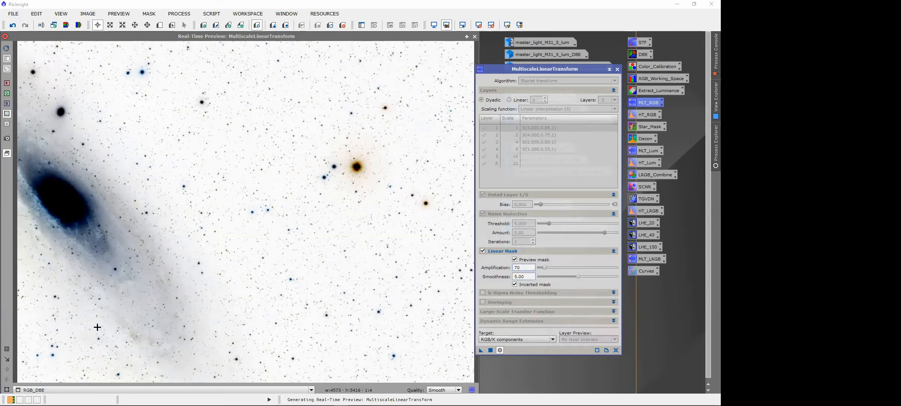
Step: Raise the linear mask's amplification to 90 while checking its protection of the small blue stars near the image centre
click(6, 349)
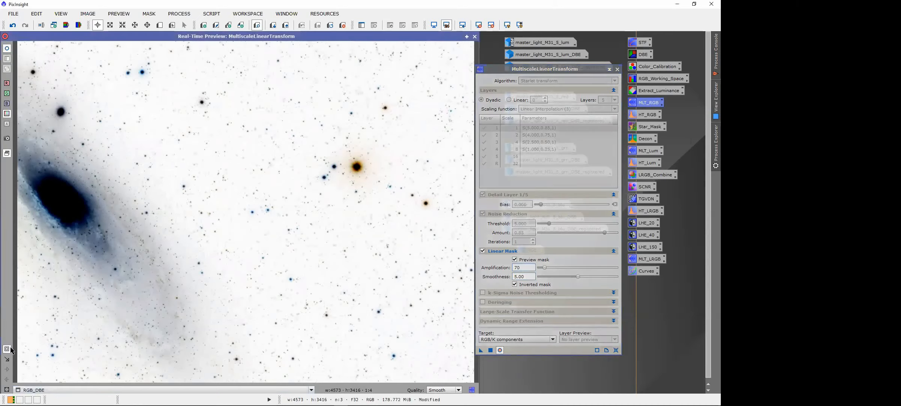
drag(242, 196, 283, 232)
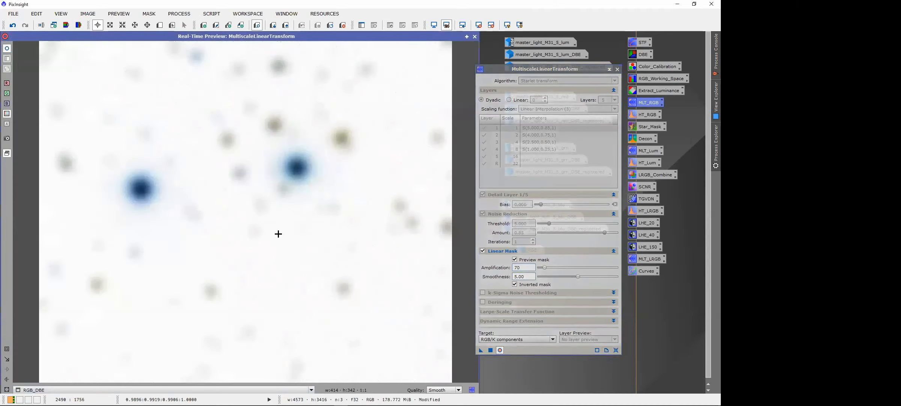
click(513, 267)
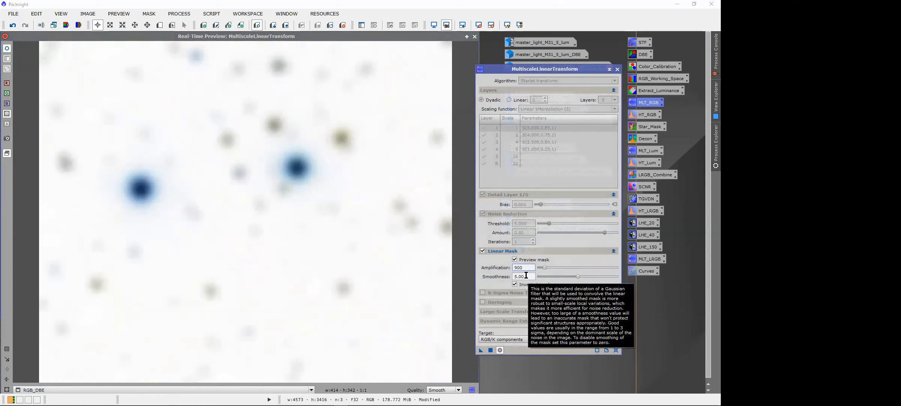
key(Return)
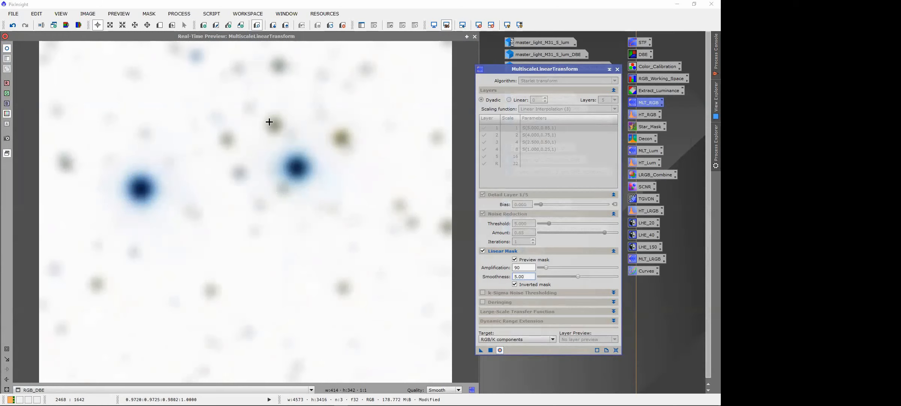
Step: Check the linear mask around the brightest star, turn off the mask preview, and re-enable the screen transfer function
click(7, 389)
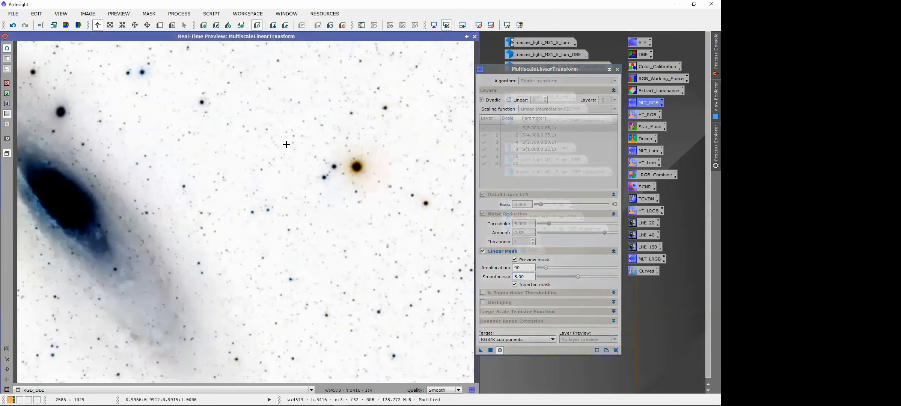
click(6, 349)
drag(306, 151, 375, 205)
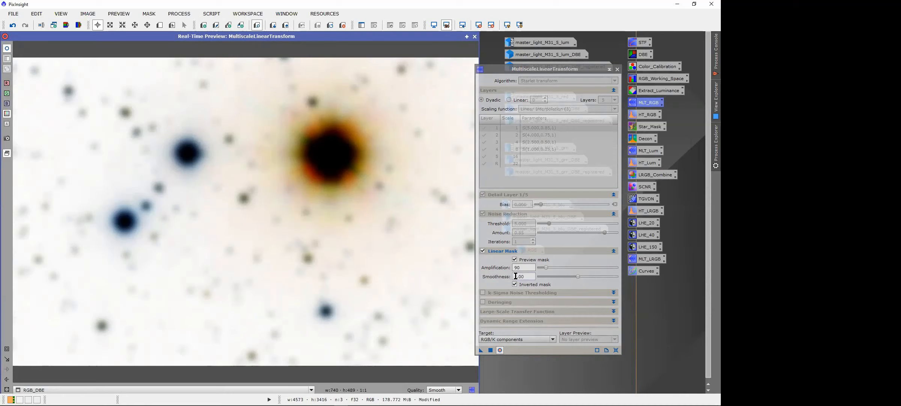
mouse_move(516, 276)
click(514, 259)
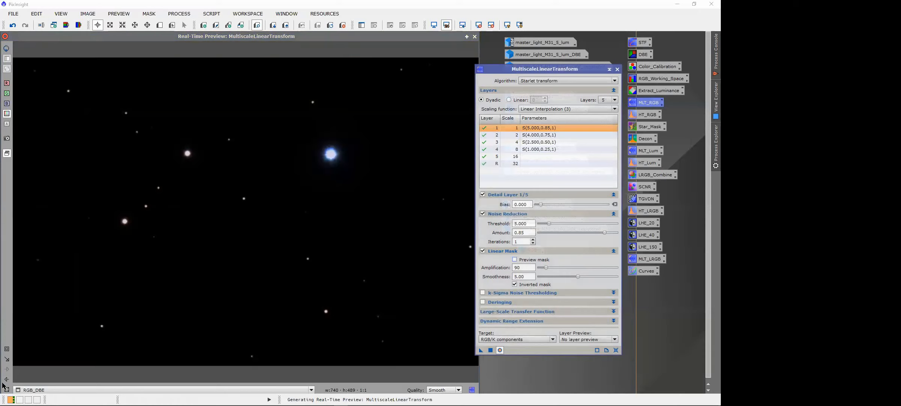
click(6, 389)
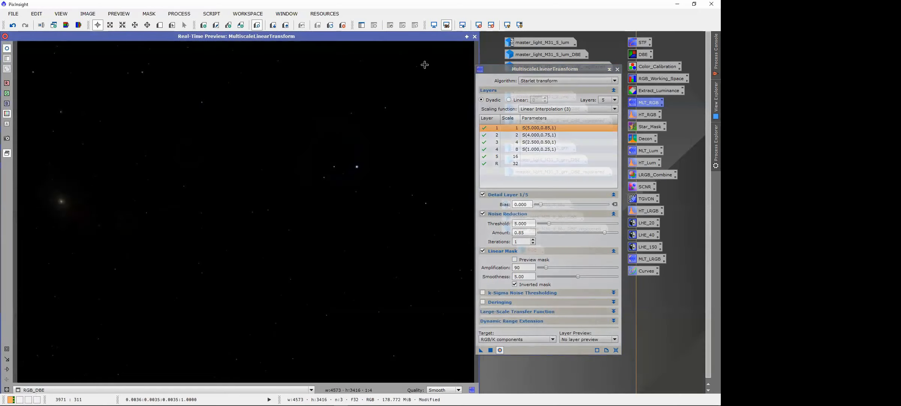
click(434, 25)
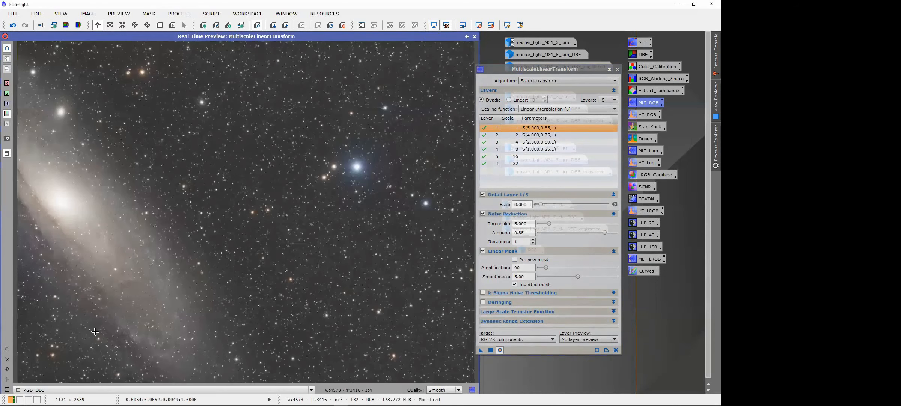
Step: Compare the background and stars around the central orange pair with and without the MultiscaleLinearTransform noise reduction
click(6, 349)
drag(238, 191, 285, 221)
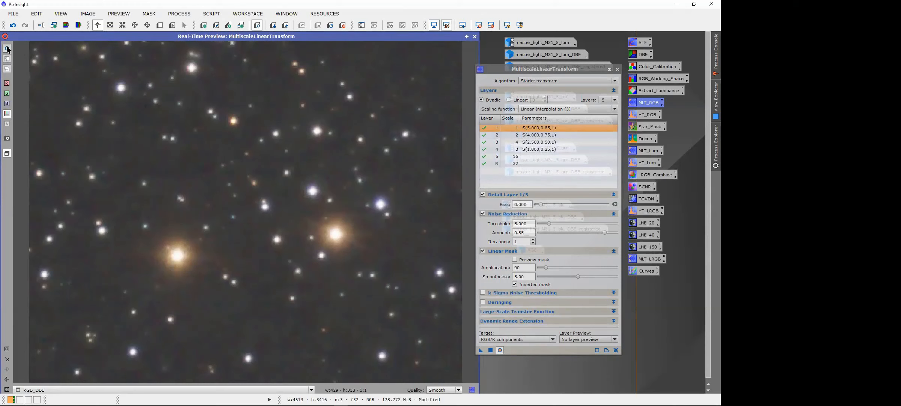
click(7, 49)
click(7, 48)
click(7, 49)
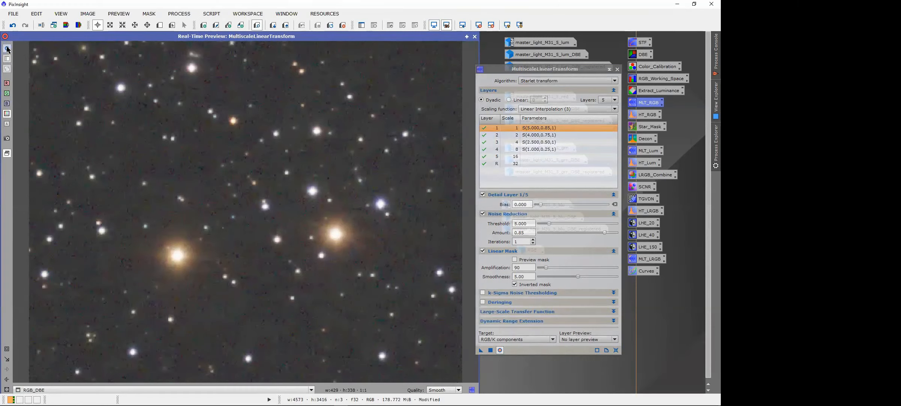
click(7, 49)
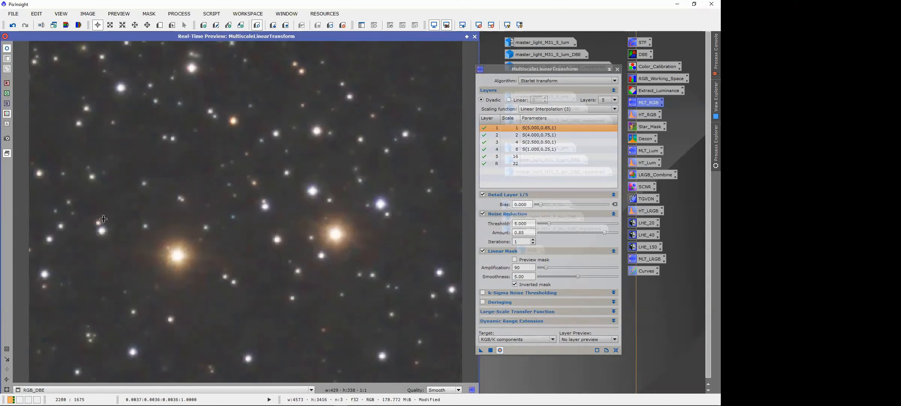
click(7, 389)
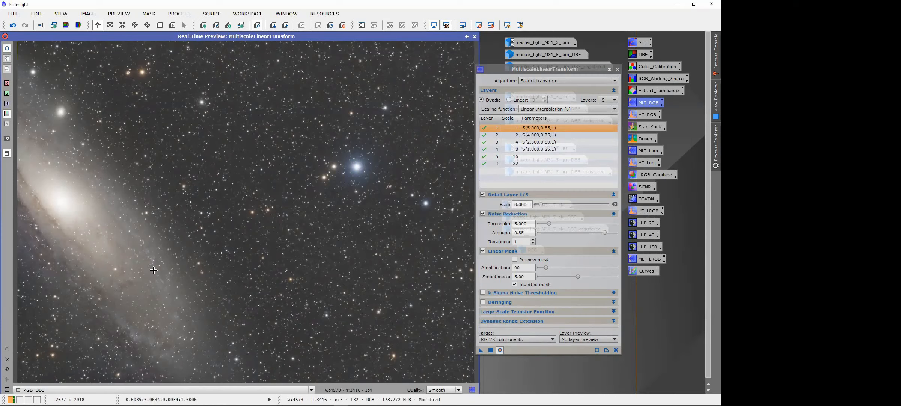
Step: Inspect the noise-reduced preview around the two orange stars and at pixel level, comparing it with the unprocessed image
click(7, 350)
drag(241, 194, 278, 224)
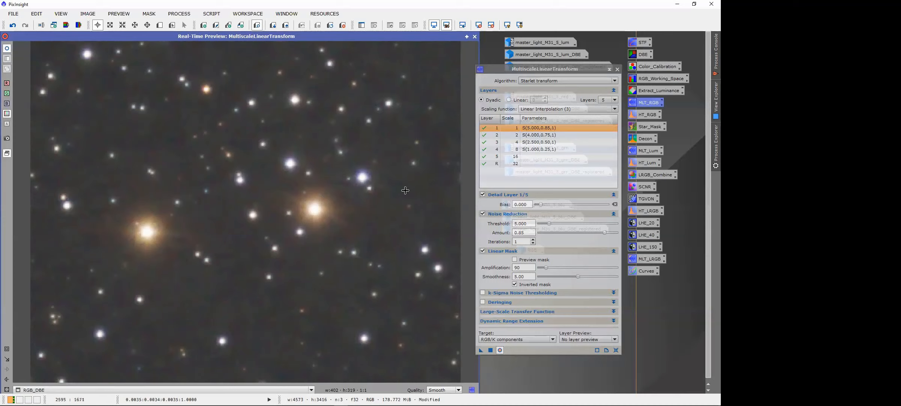
click(5, 49)
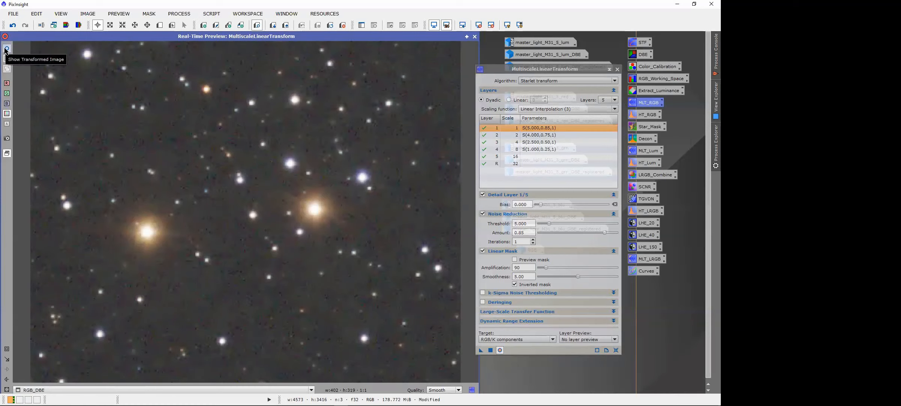
click(5, 49)
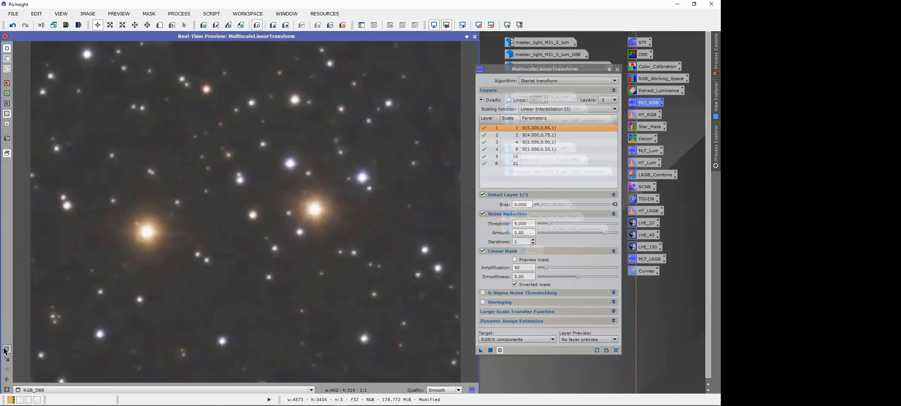
drag(425, 155, 452, 181)
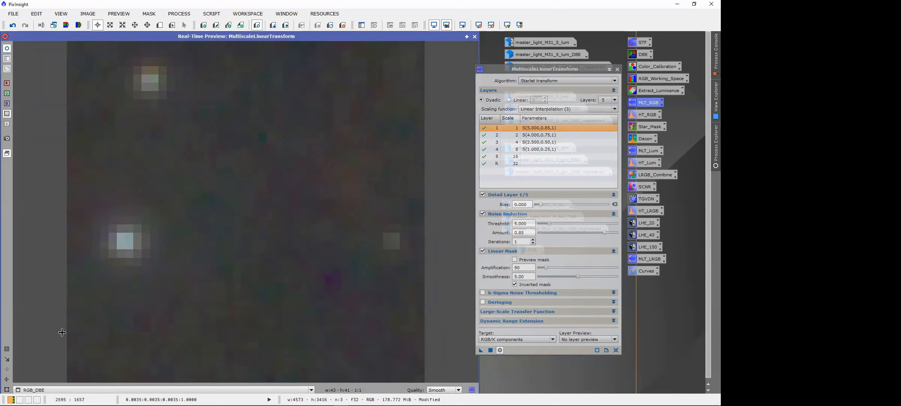
click(6, 391)
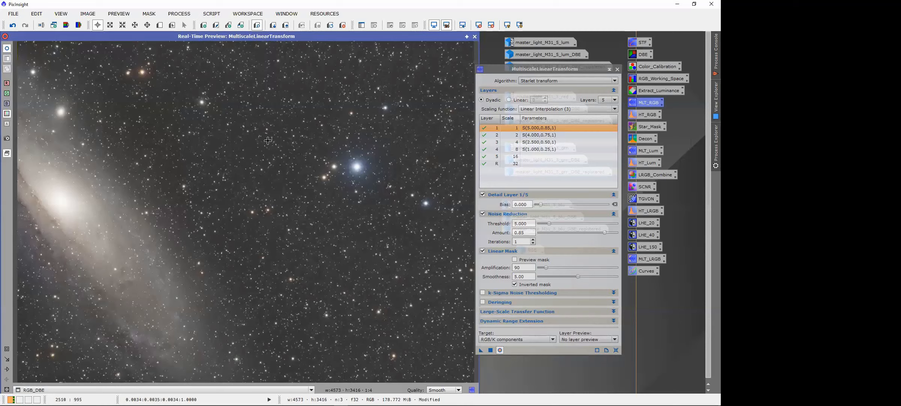
Step: End the real-time preview and inspect the background noise of master_light_M31_S_lum_DBE_registered up close before minimizing it again
drag(546, 69, 579, 101)
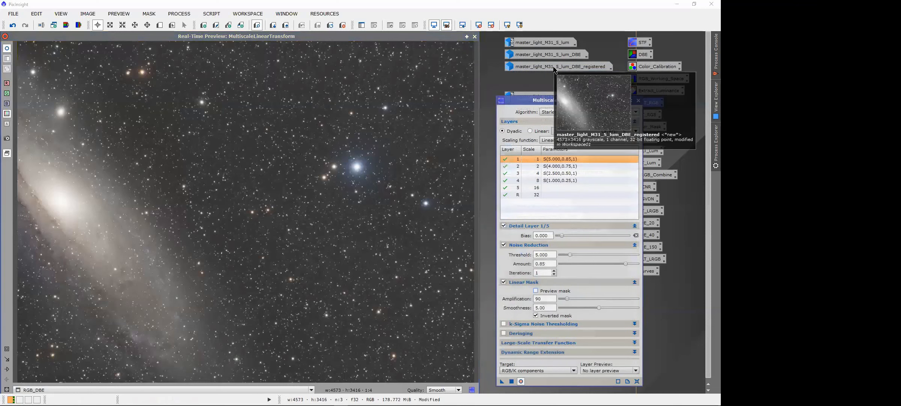
drag(555, 70, 472, 37)
click(474, 37)
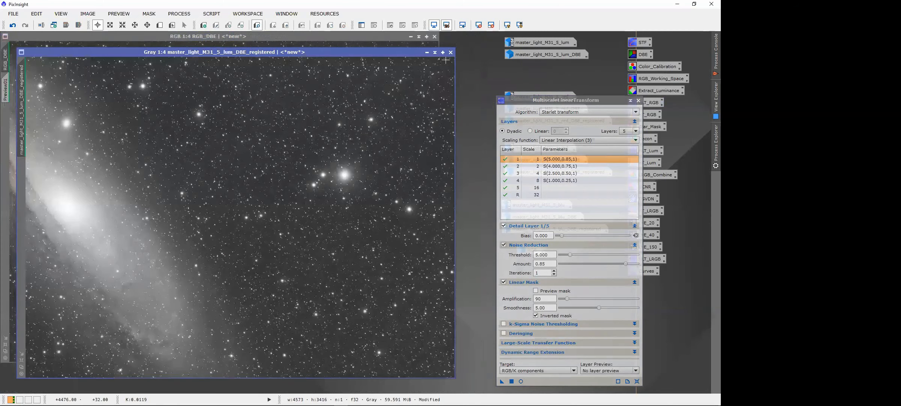
drag(237, 50, 231, 47)
scroll(366, 201, up, 4)
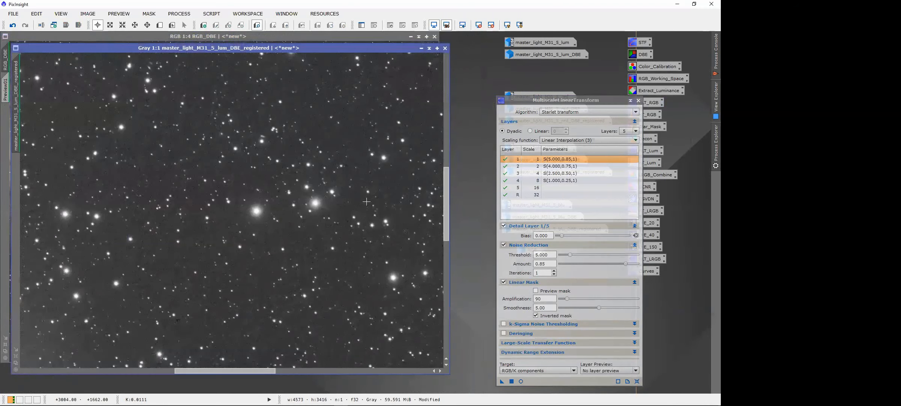
scroll(367, 201, up, 9)
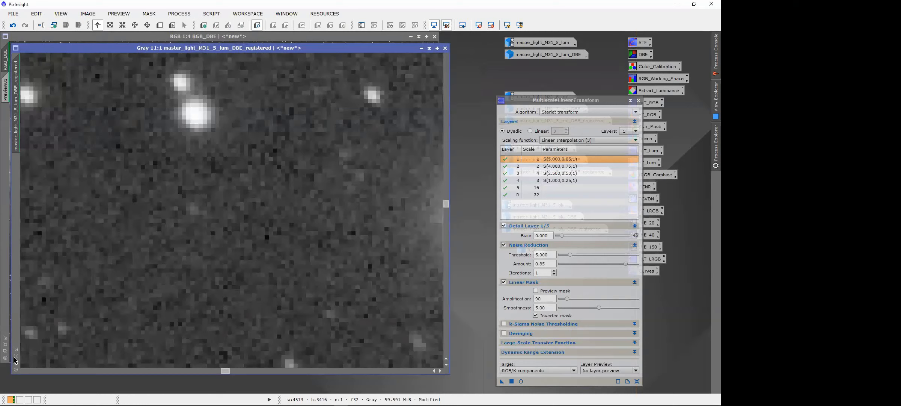
scroll(227, 199, down, 13)
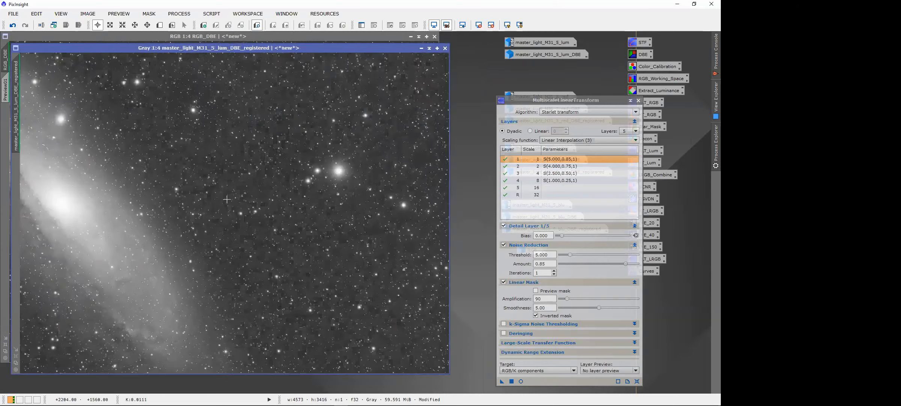
click(421, 48)
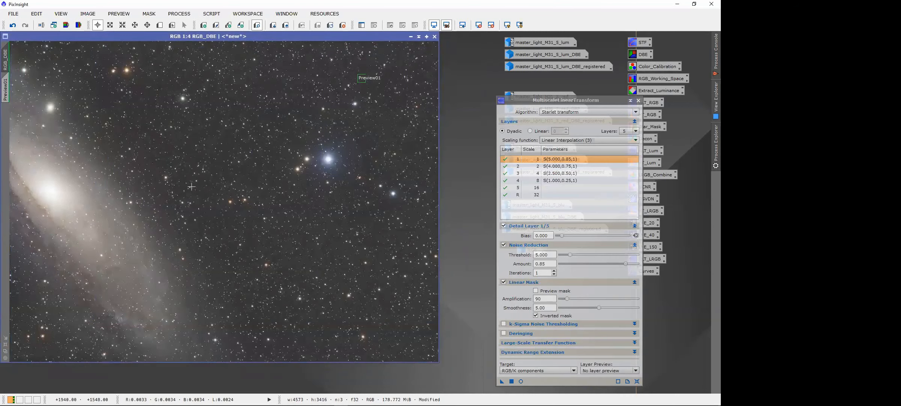
Step: Apply the MultiscaleLinearTransform noise reduction to RGB_DBE, close the process, and turn off the screen transfer function
drag(502, 381, 257, 193)
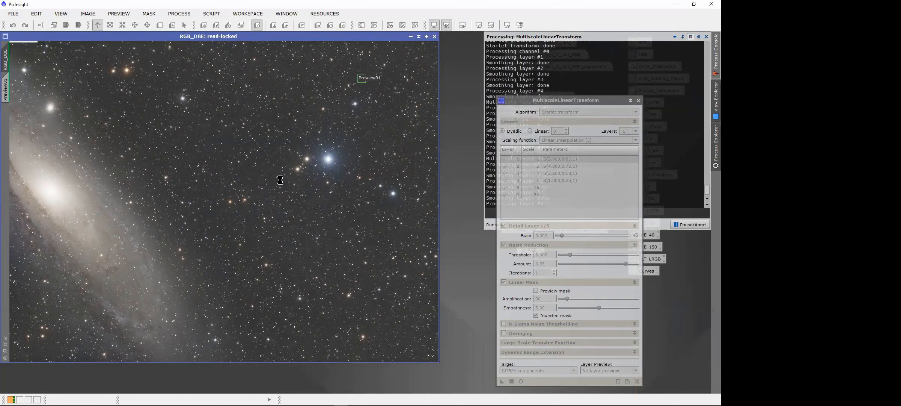
click(639, 100)
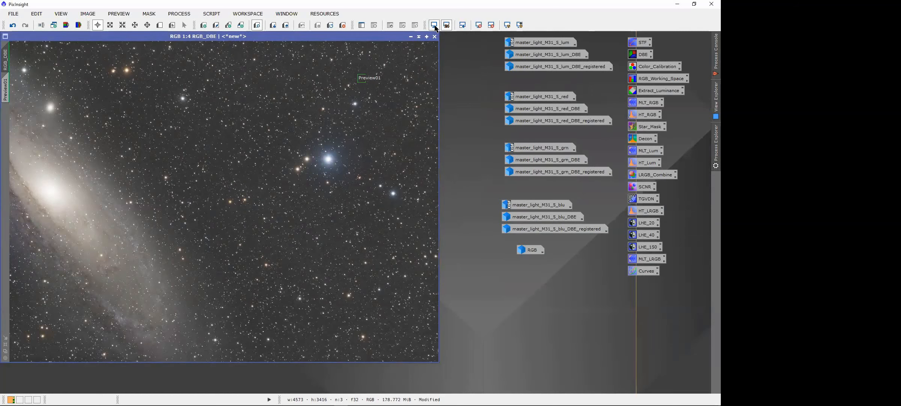
click(434, 25)
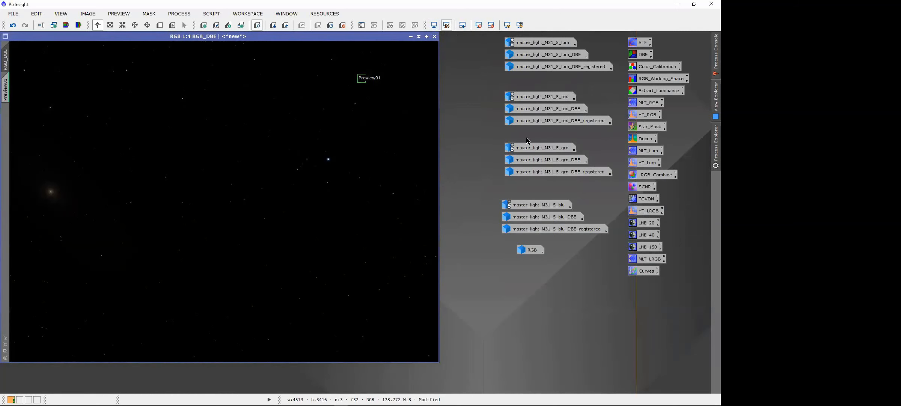
Step: Open the saved HT_RGB HistogramTransformation and have it track the active view RGB_DBE
double_click(646, 118)
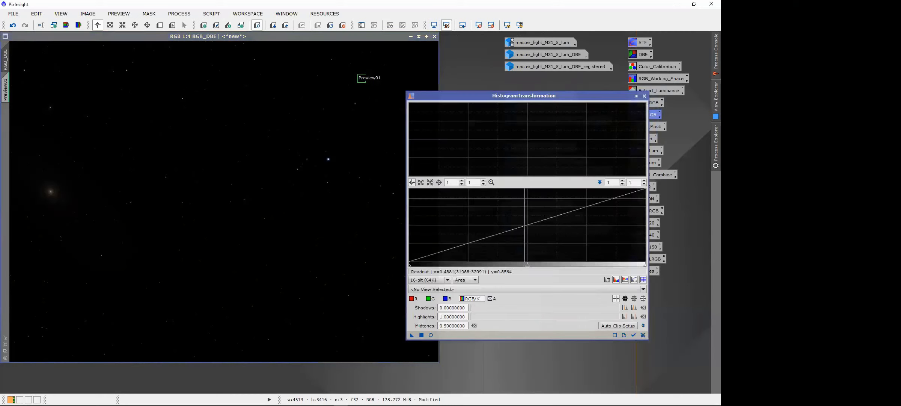
click(634, 335)
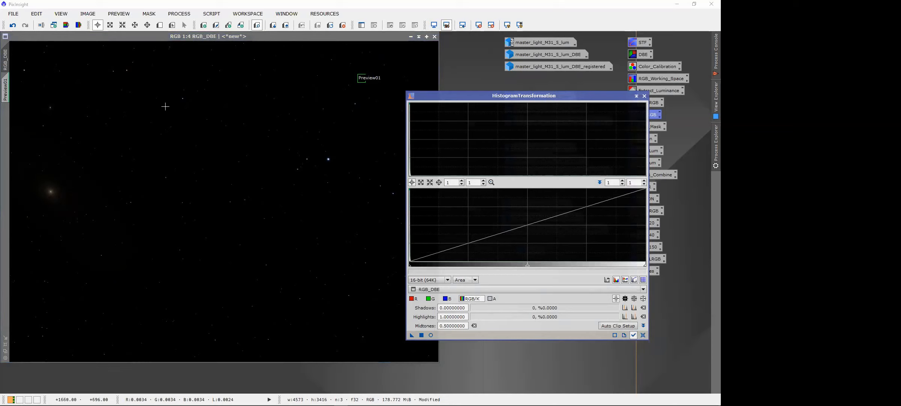
click(446, 292)
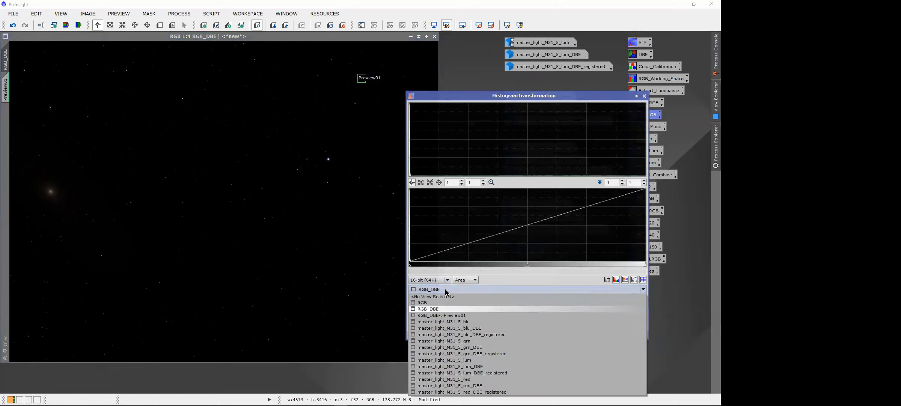
click(446, 291)
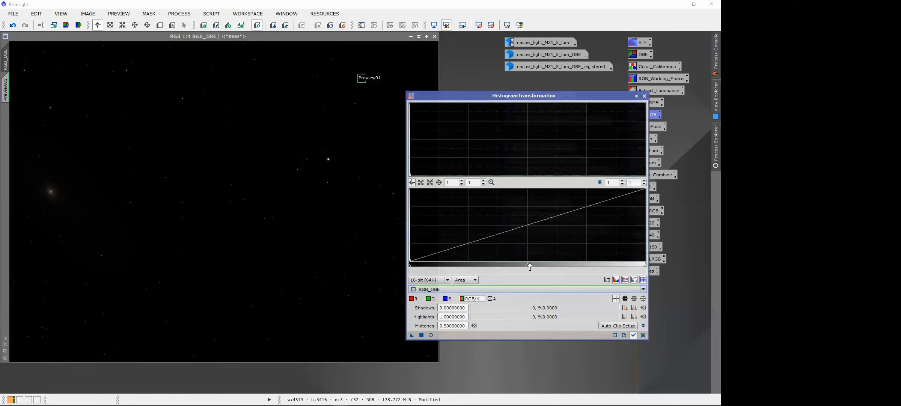
Step: Set the RGB/K shadows to 0.00299233 and midtones to 0.00812856, and show the stretch in a real-time preview
drag(527, 264, 413, 265)
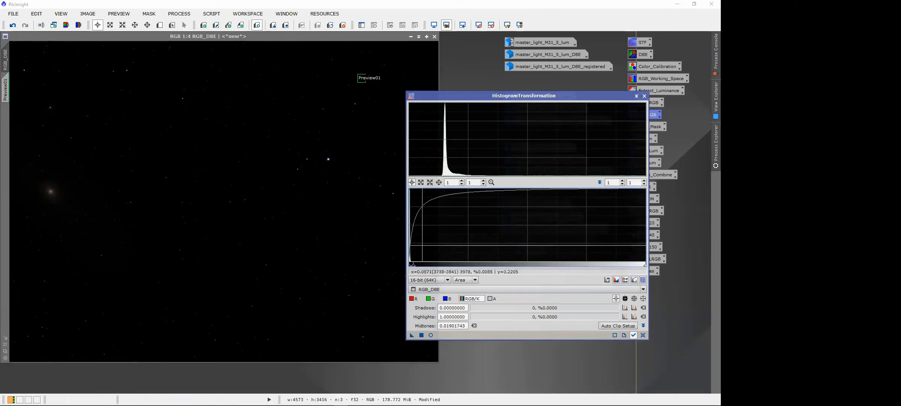
scroll(435, 233, up, 10)
scroll(436, 240, up, 15)
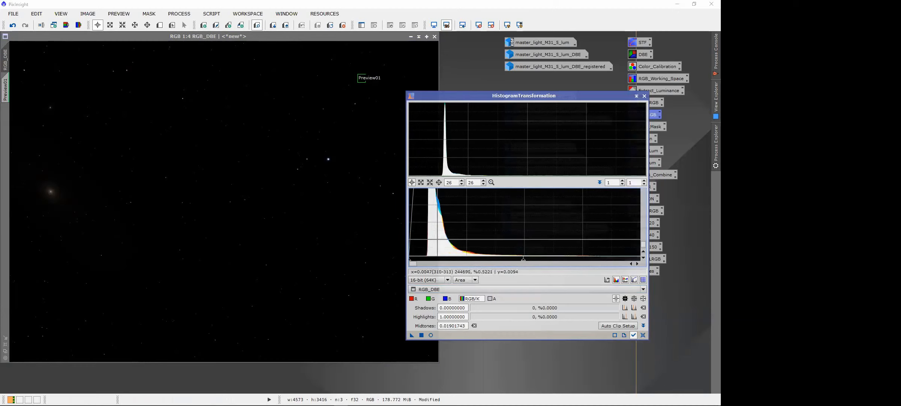
drag(411, 262, 427, 261)
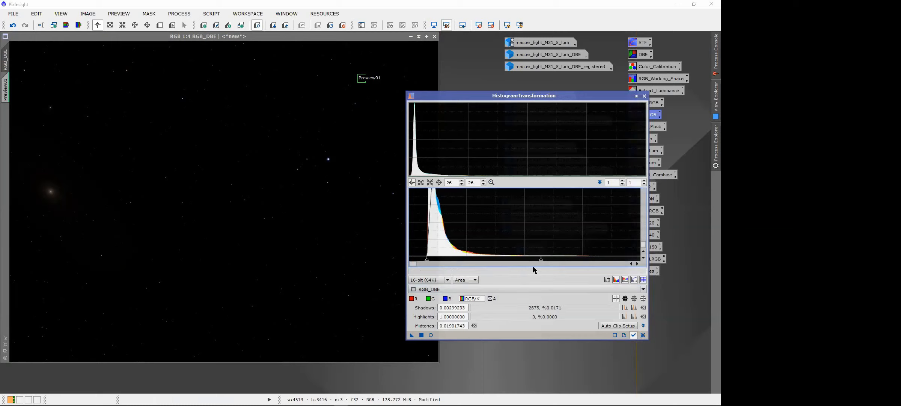
drag(540, 262, 475, 265)
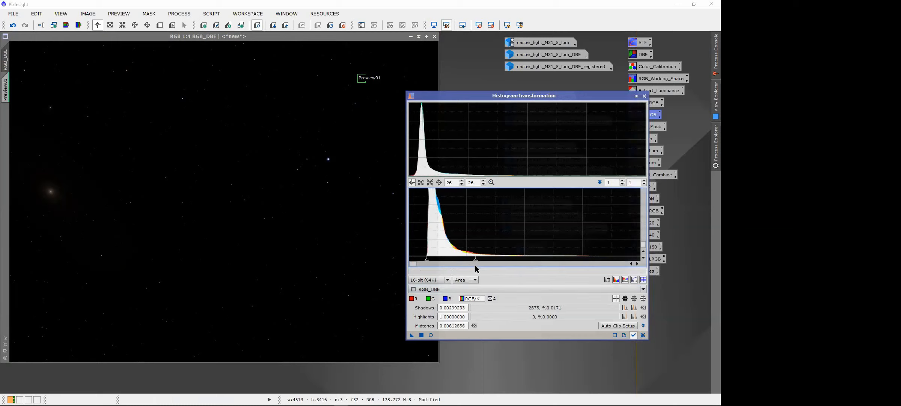
click(431, 334)
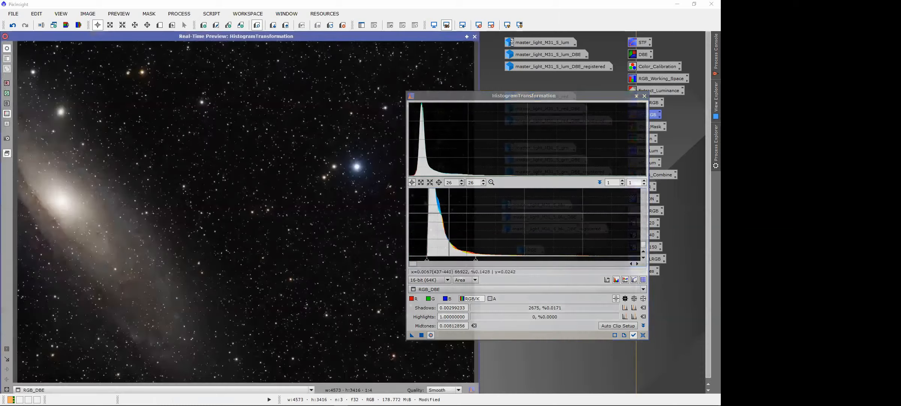
drag(450, 99, 518, 107)
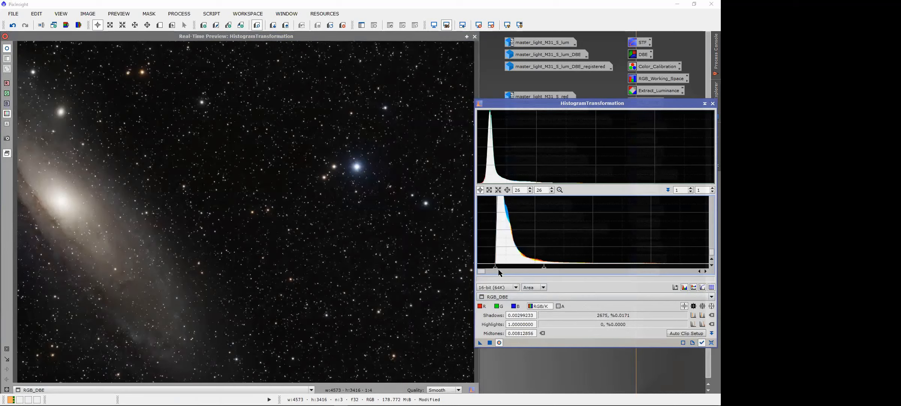
Step: Magnify the shadow end of the histogram and probe the stretched background values between the galaxy and the bright blue star
scroll(559, 232, up, 6)
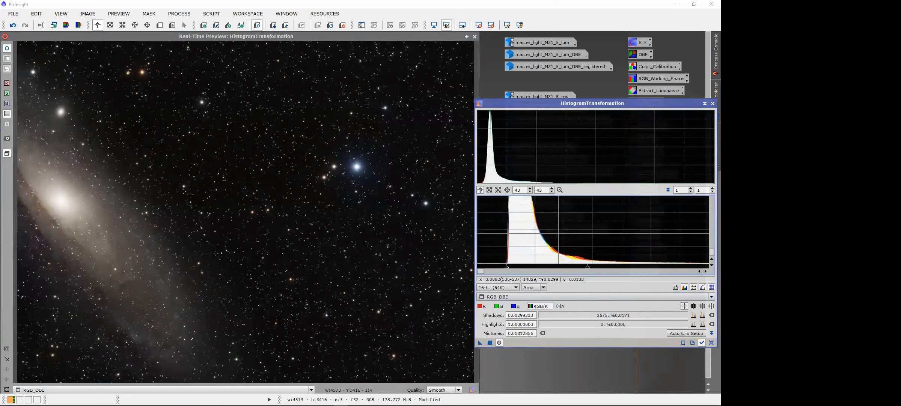
scroll(559, 233, up, 6)
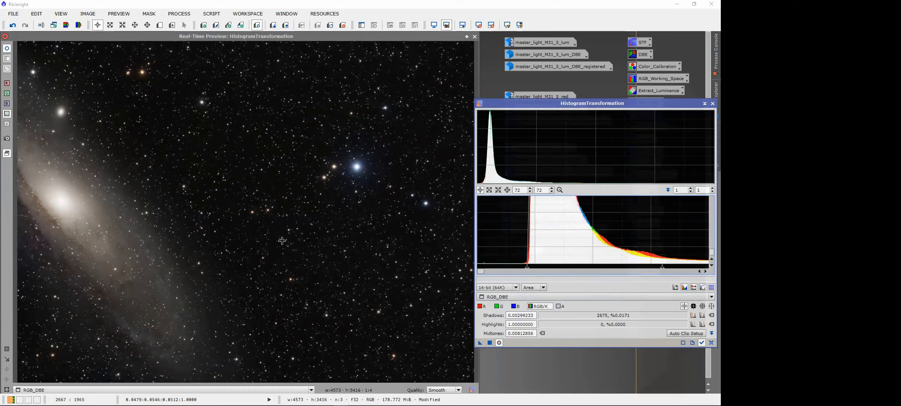
click(249, 143)
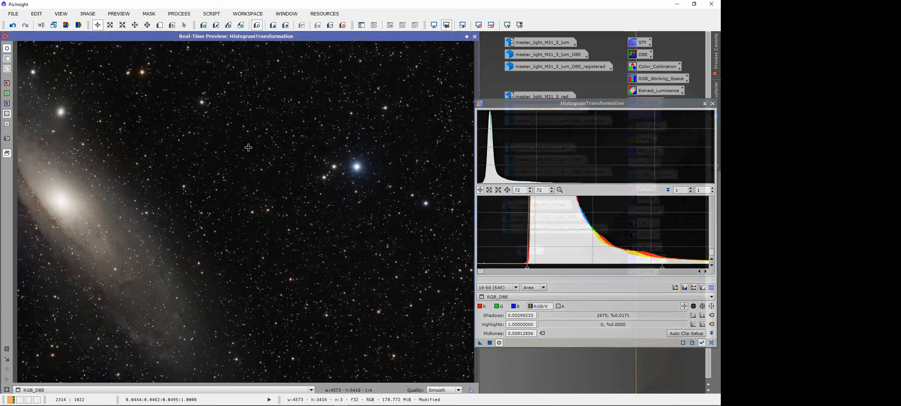
click(249, 144)
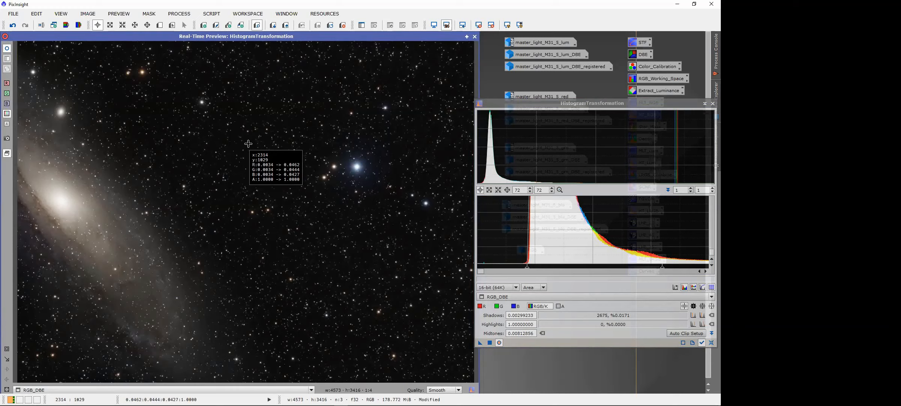
click(248, 144)
drag(248, 144, 236, 160)
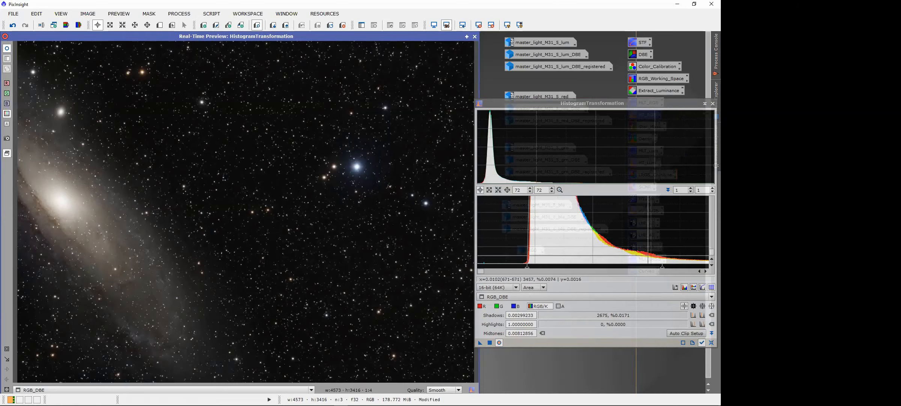
Step: Strengthen the stretch by lowering the RGB/K midtones to 0.00334323 while watching the background in the preview
drag(661, 270, 609, 274)
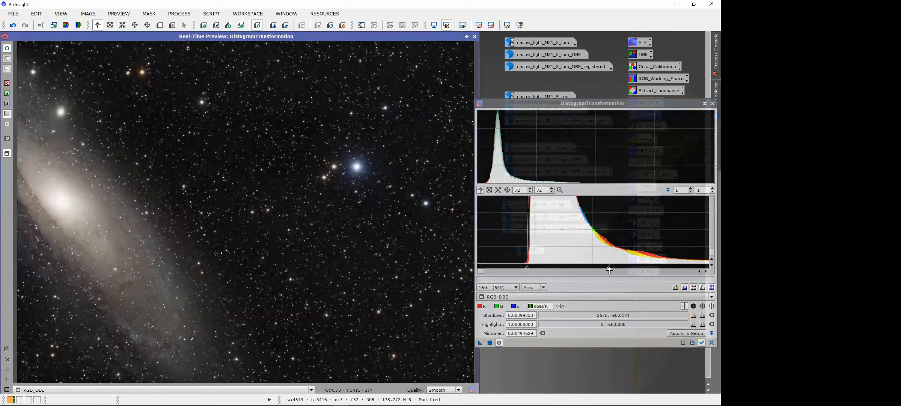
drag(609, 270, 581, 270)
drag(279, 192, 400, 86)
drag(582, 267, 582, 269)
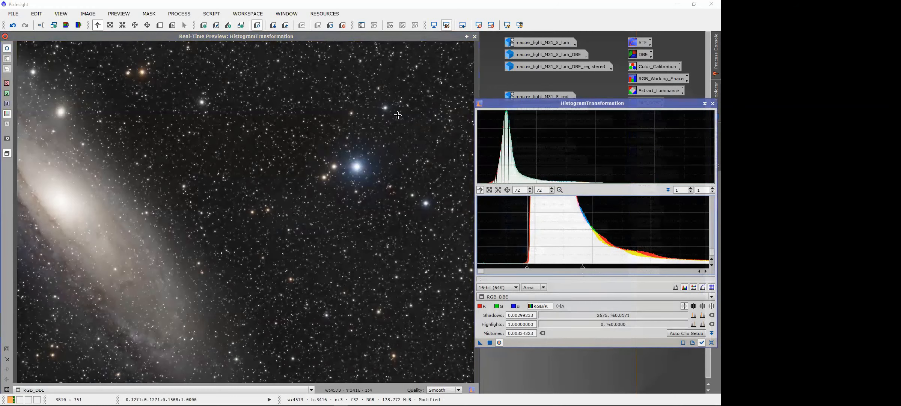
Step: Probe the stretched RGB background values at several star-free spots above and beside the bright blue star
drag(389, 78, 389, 78)
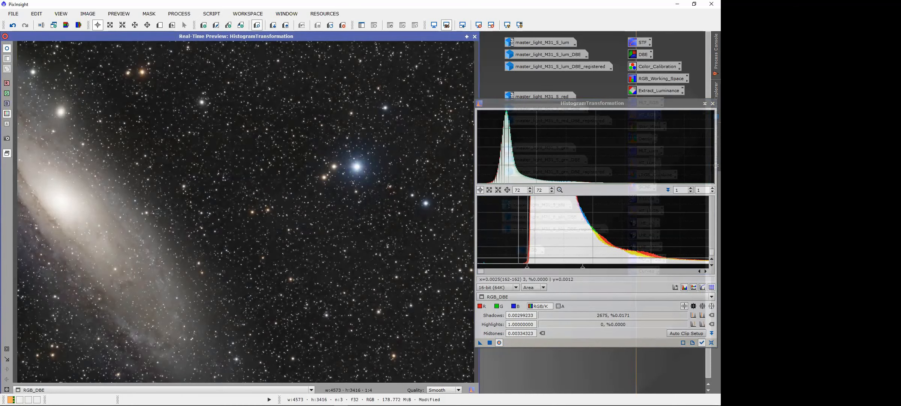
click(401, 75)
drag(401, 76, 409, 141)
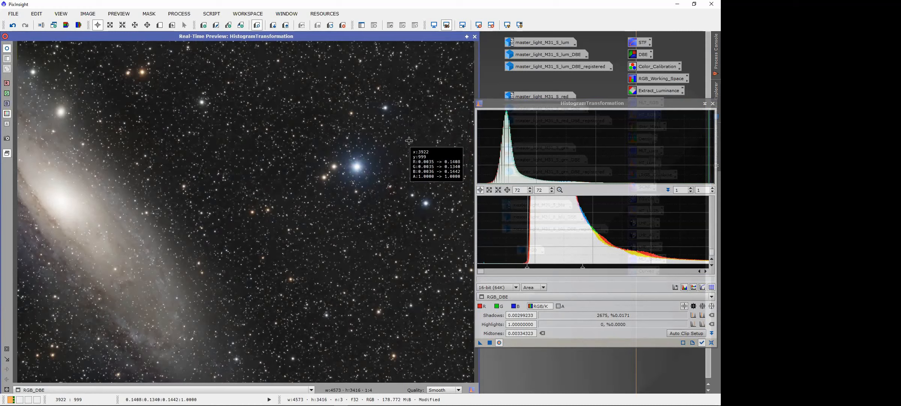
drag(409, 140, 409, 141)
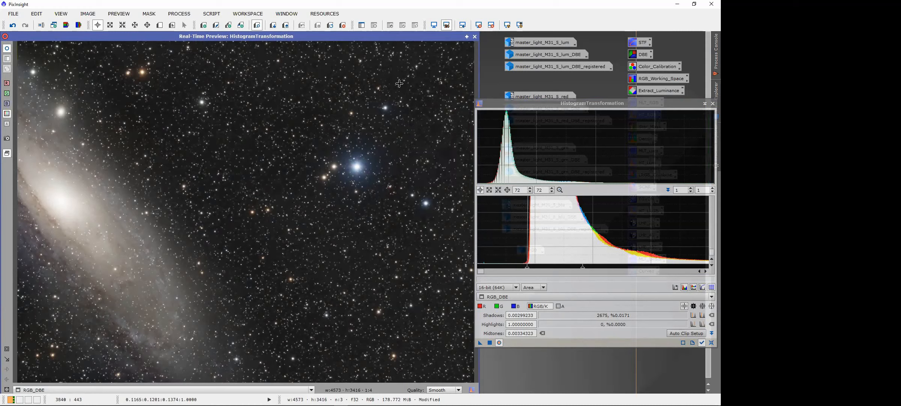
drag(391, 77, 401, 89)
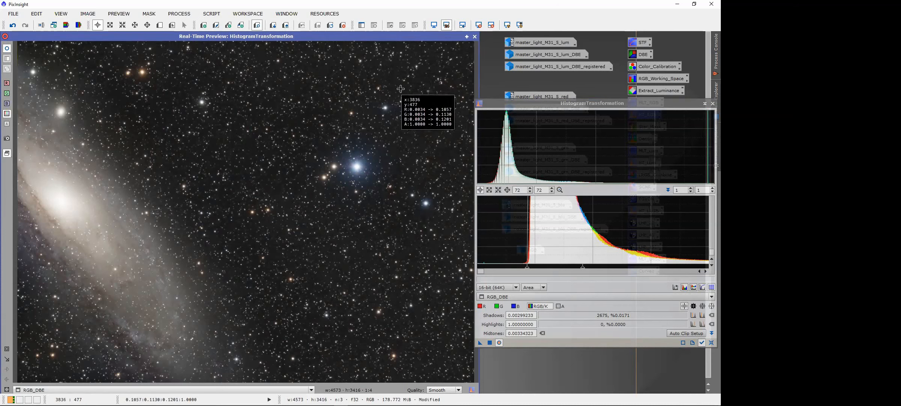
Step: Probe the stretched RGB background values just beside the bright blue star and in the star field below it
drag(400, 88, 398, 170)
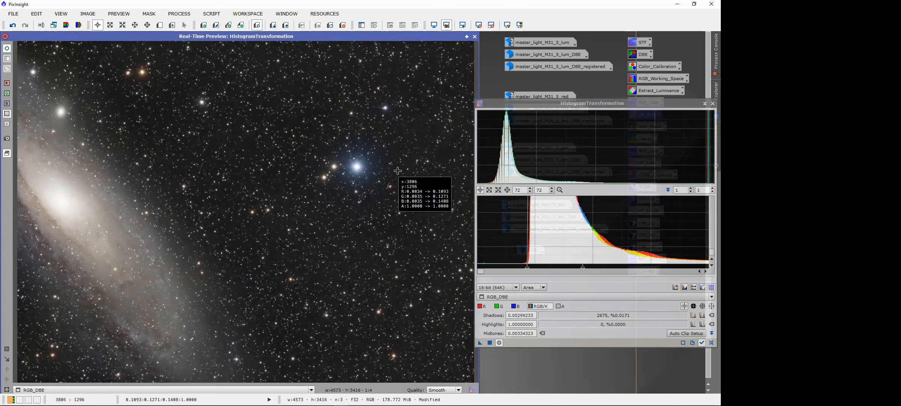
drag(398, 171, 301, 269)
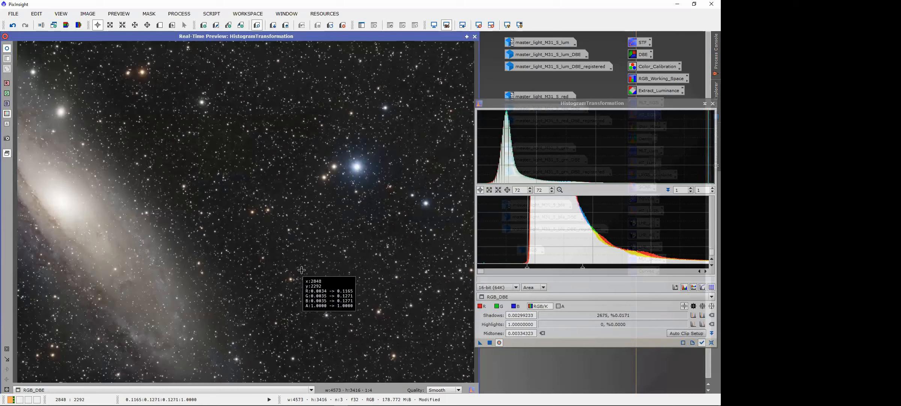
drag(301, 270, 301, 270)
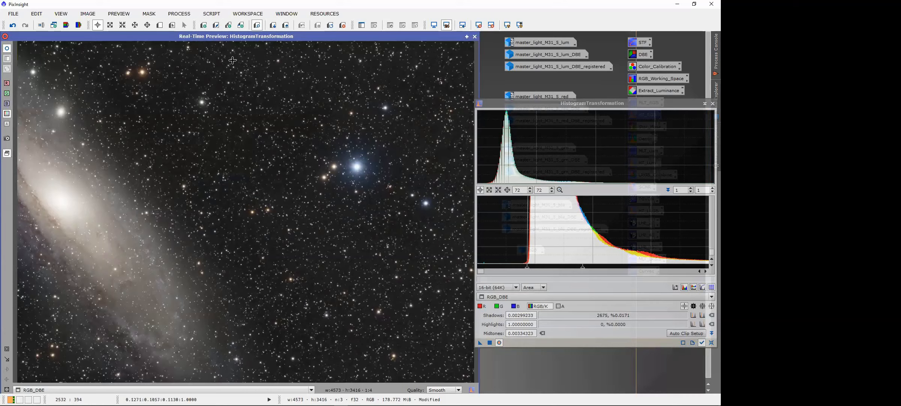
Step: Apply the histogram stretch to the RGB_DBE image and delete its Preview01
click(475, 36)
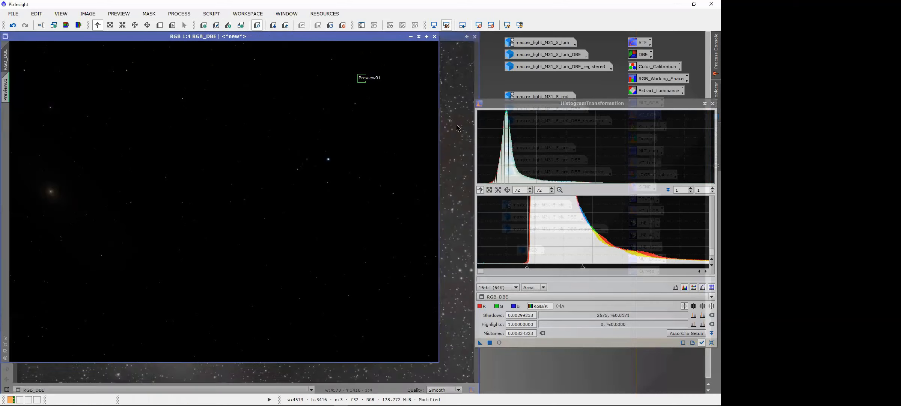
drag(481, 342, 204, 195)
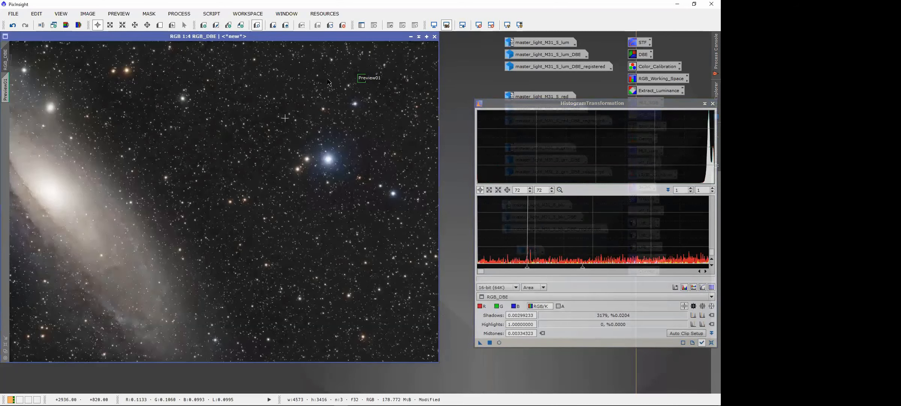
right_click(5, 93)
click(37, 165)
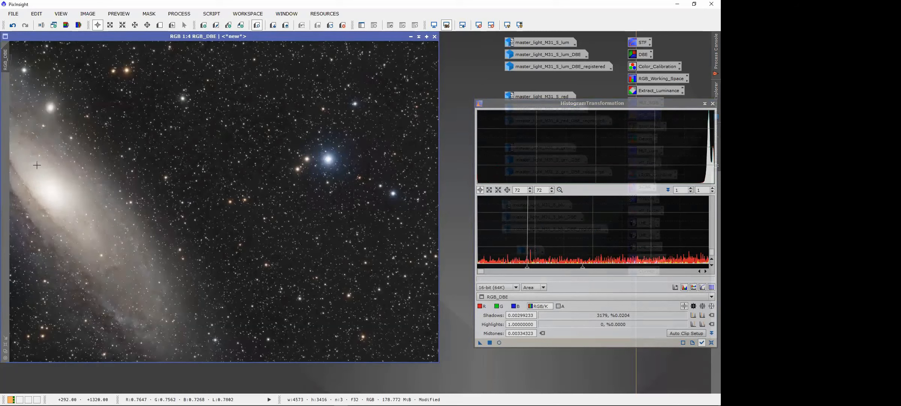
Step: Minimize RGB_DBE, close HistogramTransformation, and arrange the RGB and RGB_DBE icons together below the blue master icons
click(411, 36)
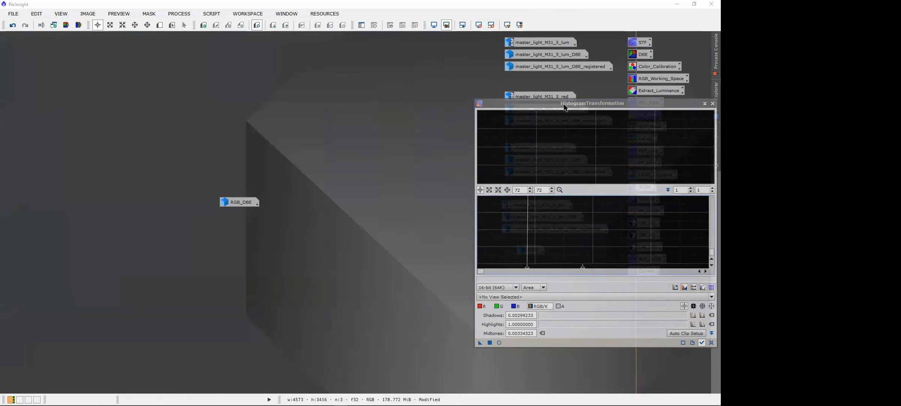
drag(132, 61, 165, 240)
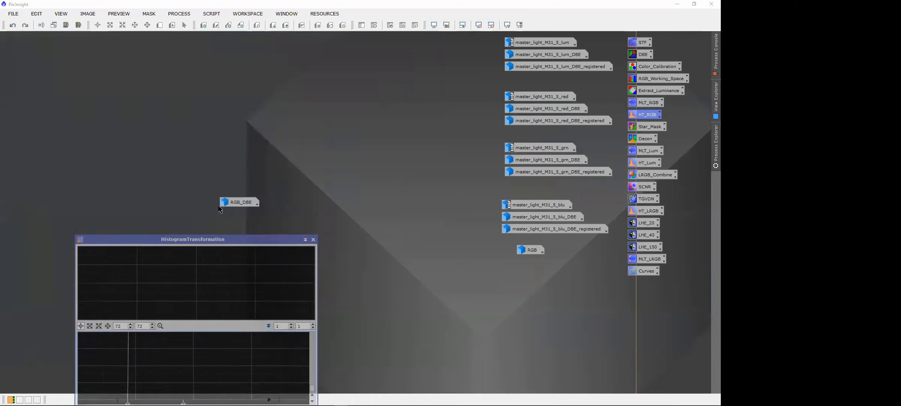
mouse_move(231, 203)
drag(240, 202, 537, 258)
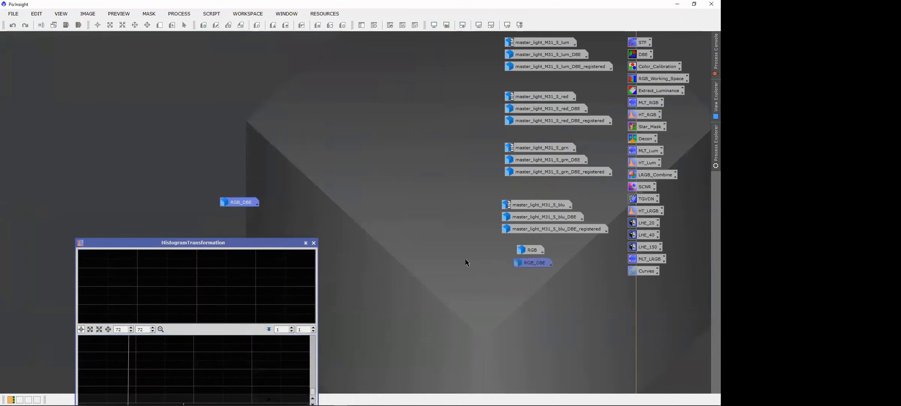
click(314, 243)
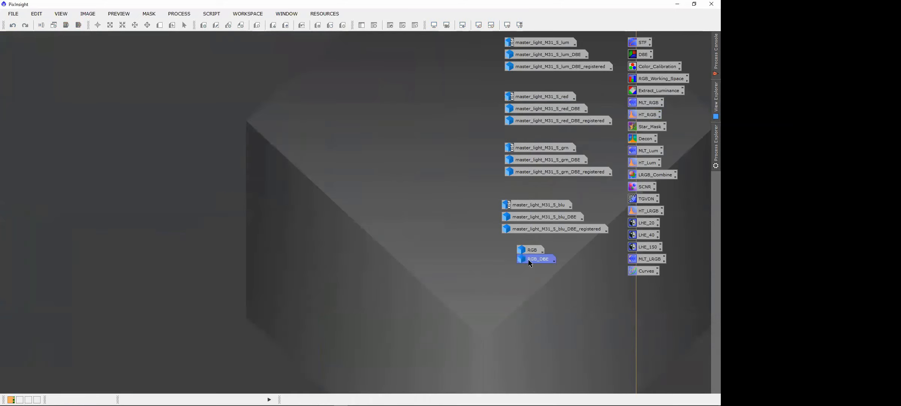
drag(521, 269, 518, 253)
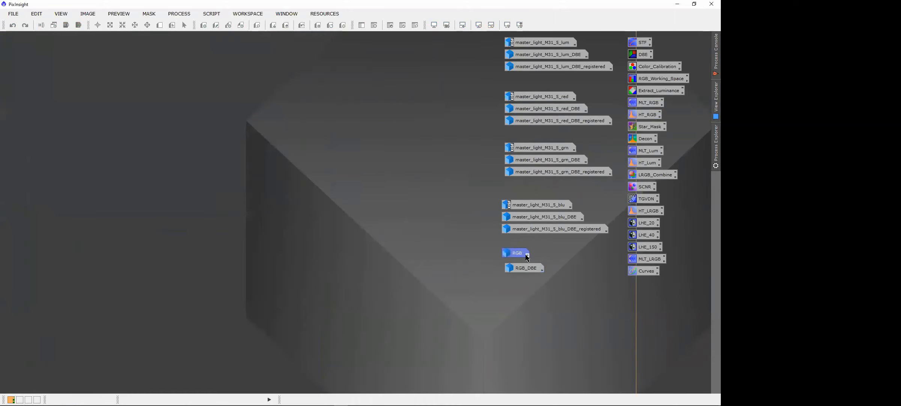
Step: Switch to the presentation slide "Processing – The Big Picture" to review the workflow
key(alt+Tab)
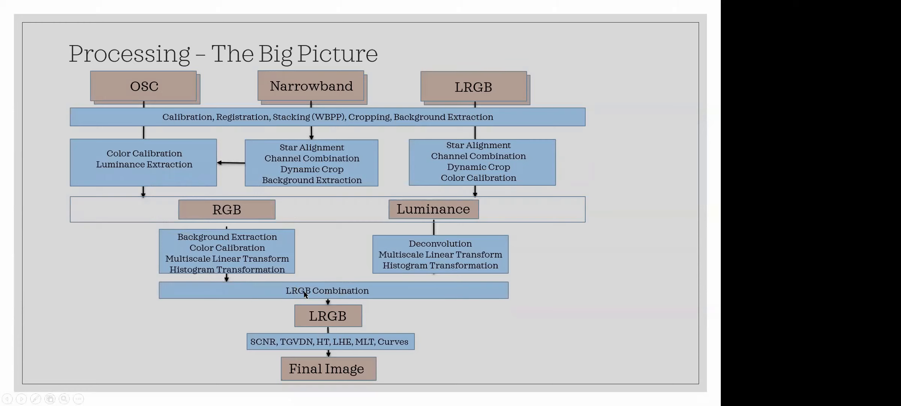
Step: Switch to PixInsight and open the registered luminance image master_light_M31_S_lum_DBE_registered from its minimized icon
key(alt+Tab)
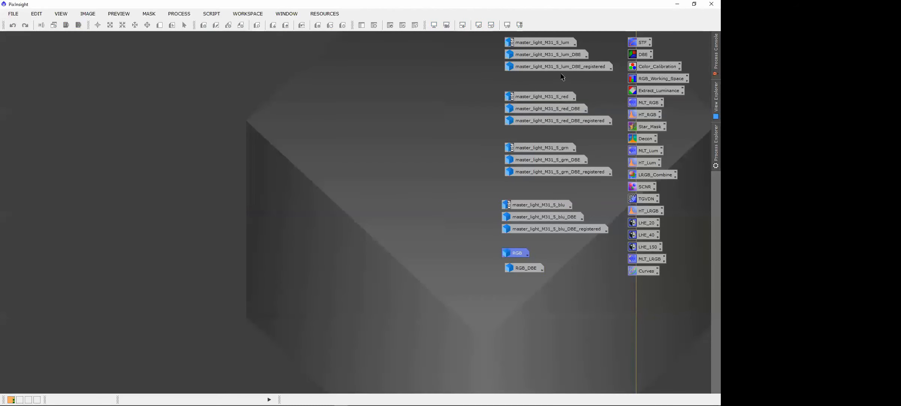
double_click(561, 67)
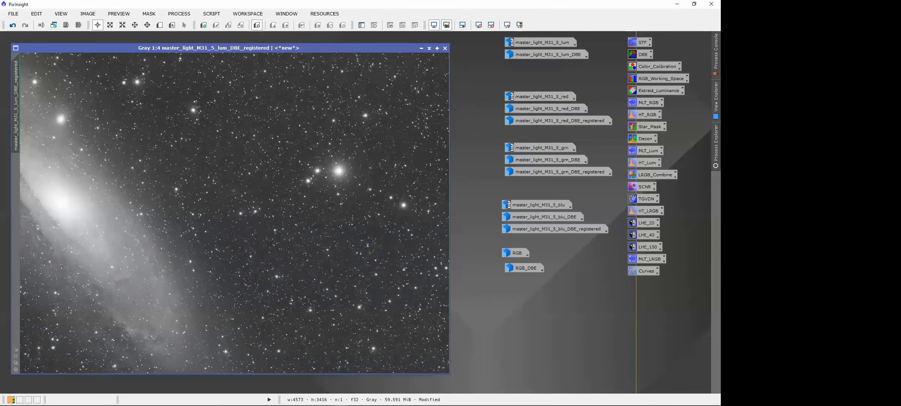
key(alt+Tab)
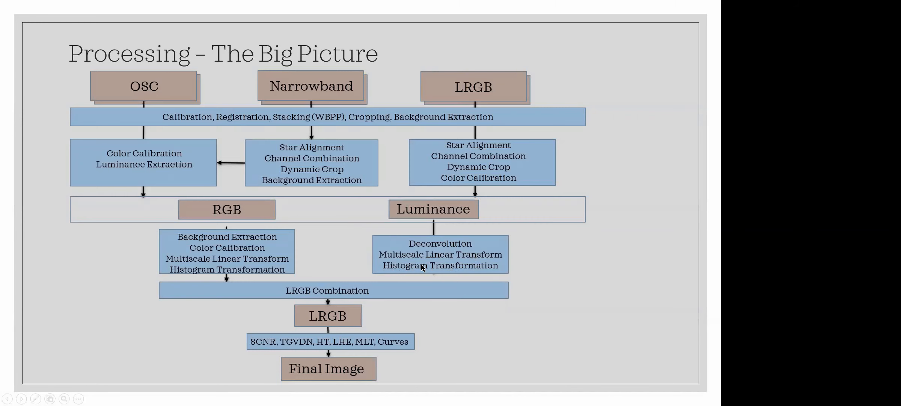
key(alt+Tab)
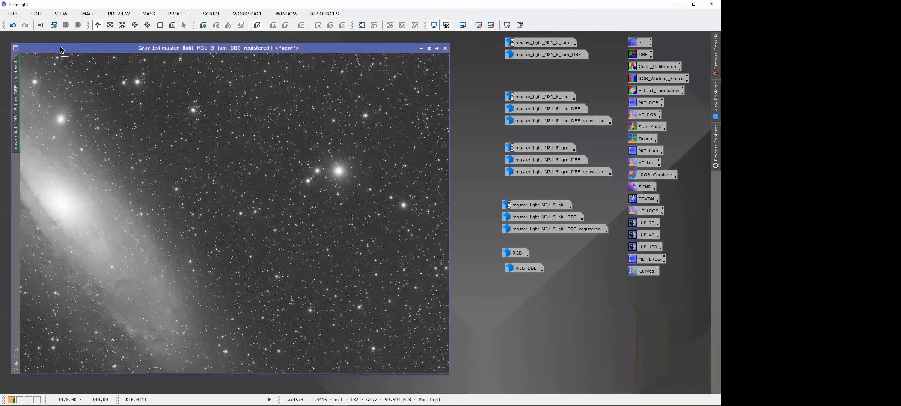
drag(60, 47, 64, 40)
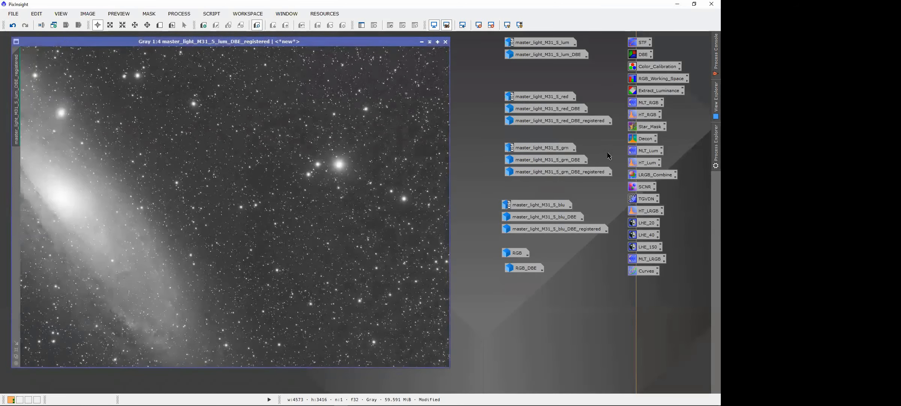
Step: Open the saved MLT_Lum process, place it beside the luminance image and start its real-time preview
double_click(641, 150)
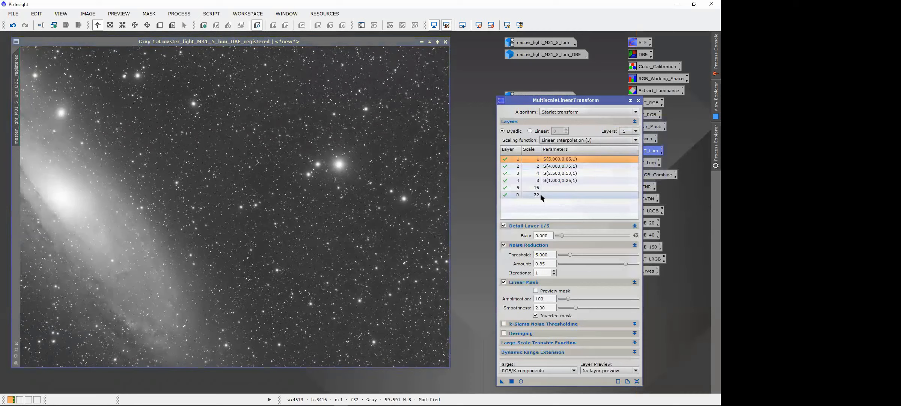
drag(541, 101, 501, 109)
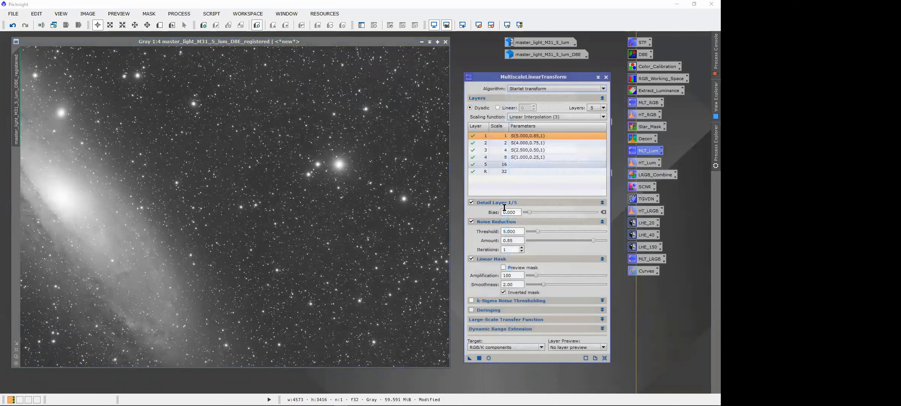
click(489, 358)
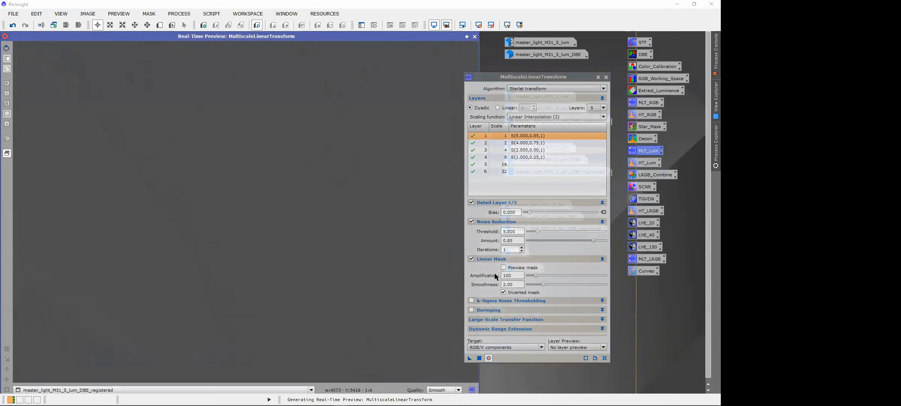
mouse_move(494, 276)
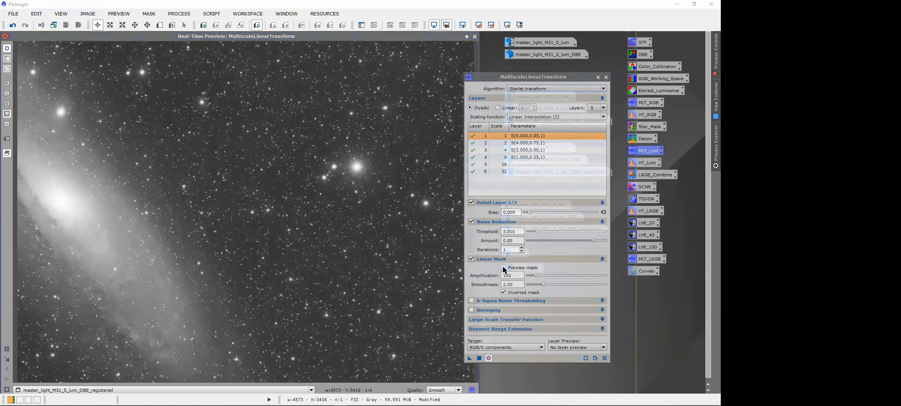
Step: Show the linear mask in the real-time preview and turn off the screen stretch on it
click(503, 268)
drag(501, 84, 524, 86)
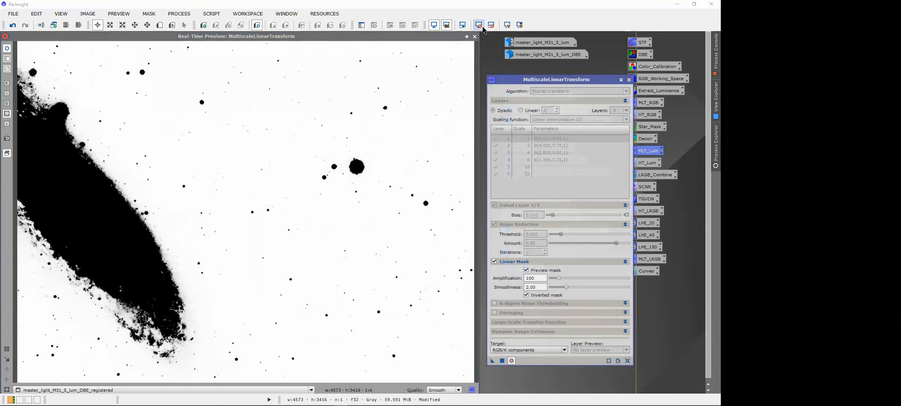
click(434, 25)
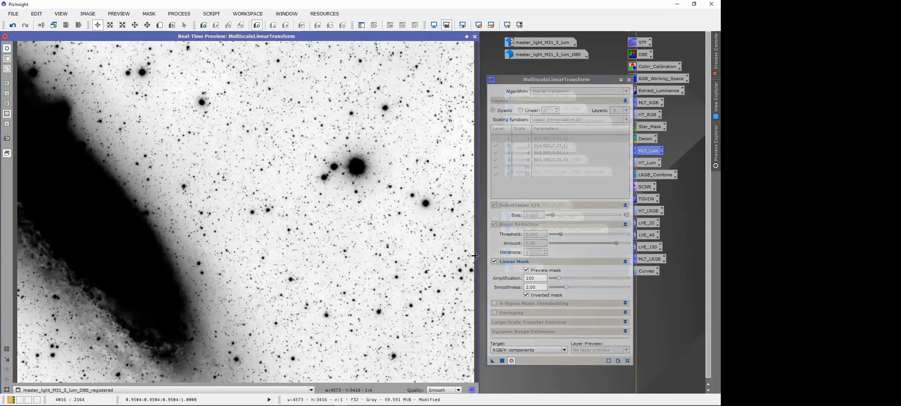
Step: Try an amplification of 60 for the linear mask and settle on 50
click(531, 278)
drag(529, 278, 526, 277)
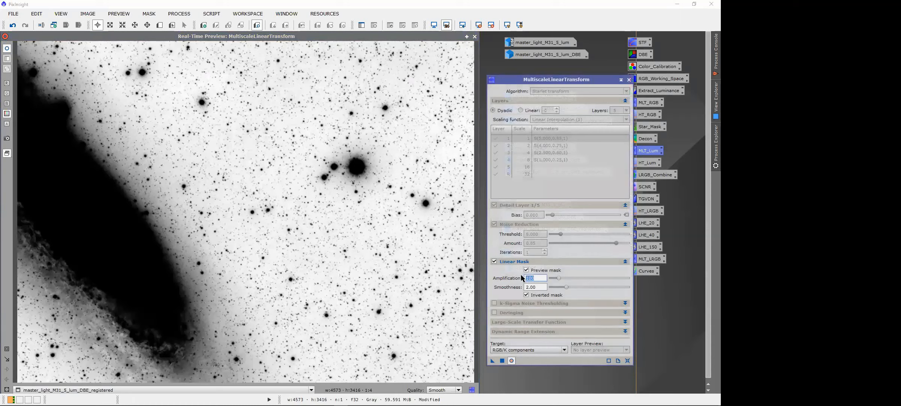
text(60)
click(537, 286)
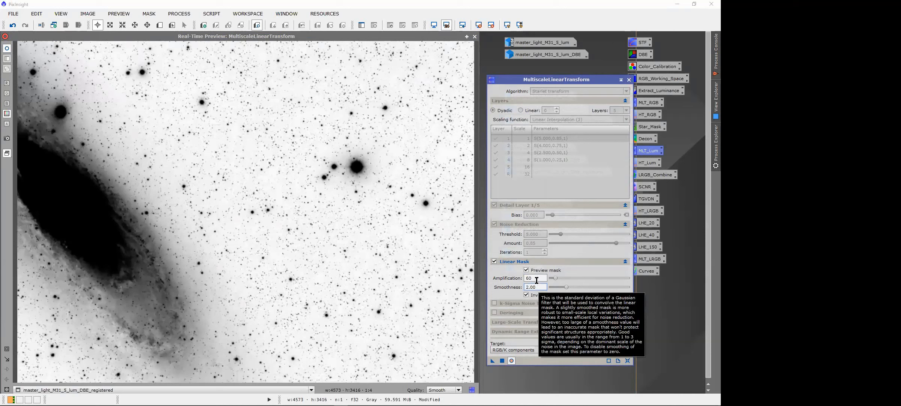
click(528, 278)
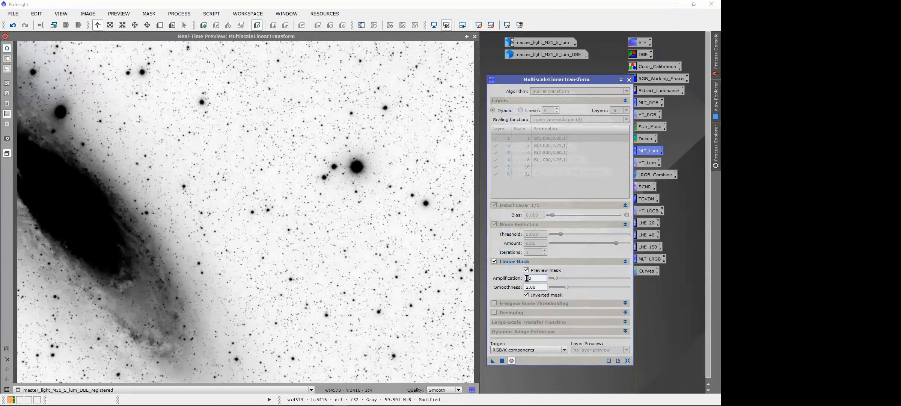
text(5)
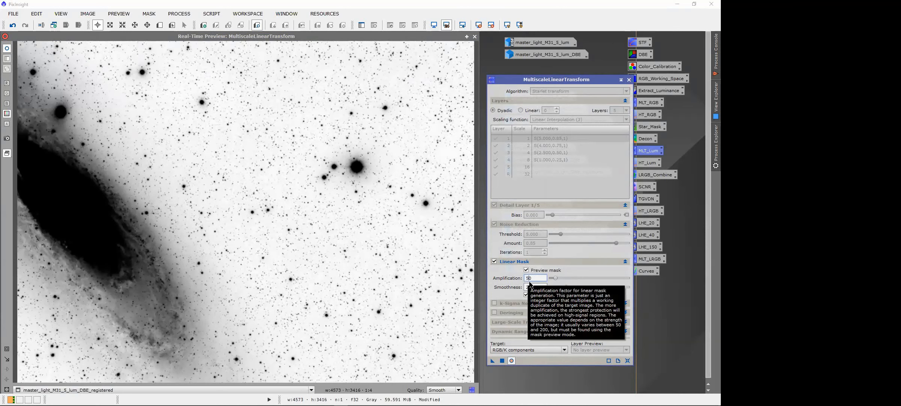
click(535, 286)
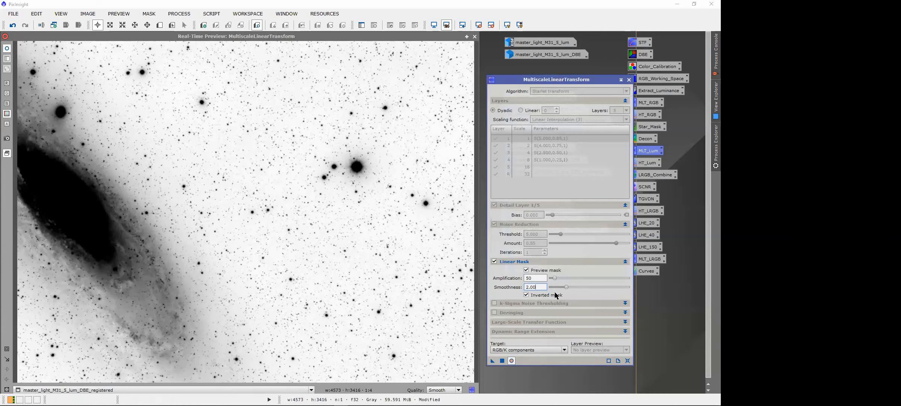
Step: Turn off the mask preview and restore the automatic screen stretch on the real-time preview
click(526, 270)
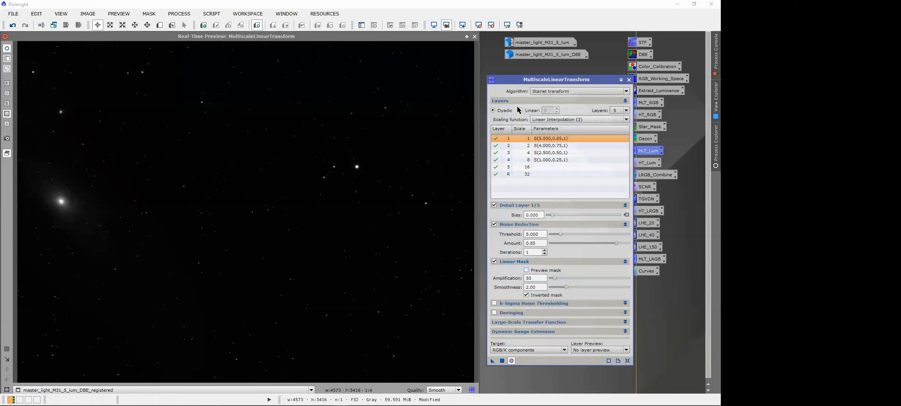
click(507, 25)
key(ctrl+a)
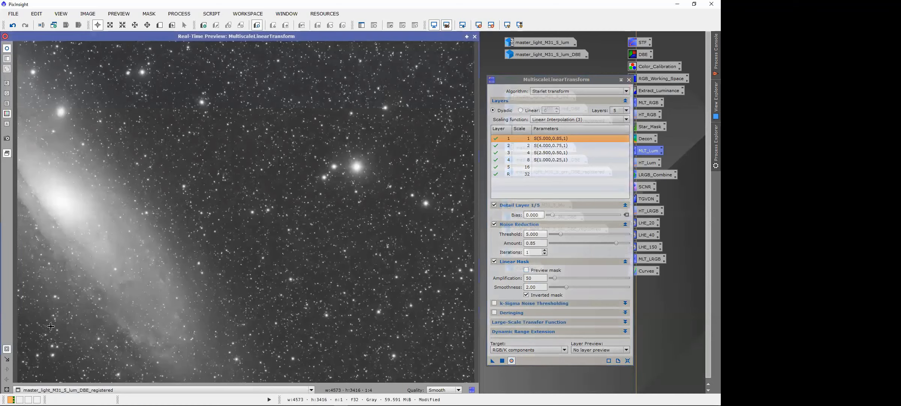
Step: Examine close-up star regions in the real-time preview, comparing them with and without noise reduction, and return to the full image
drag(234, 191, 276, 225)
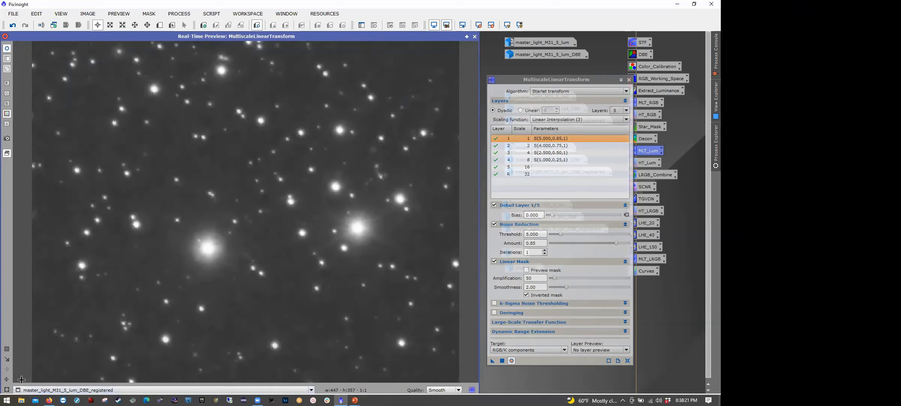
drag(114, 204, 154, 239)
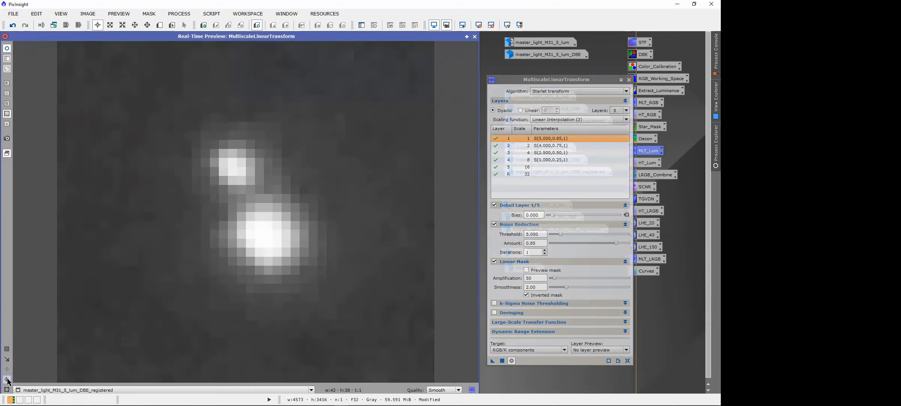
click(6, 389)
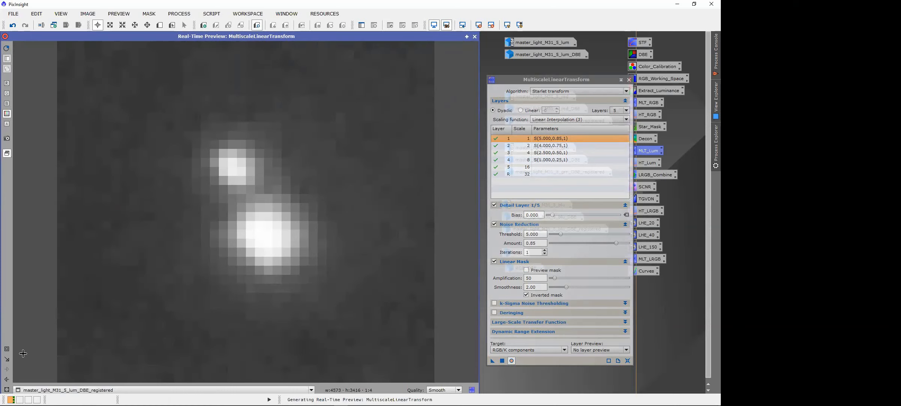
drag(214, 171, 233, 191)
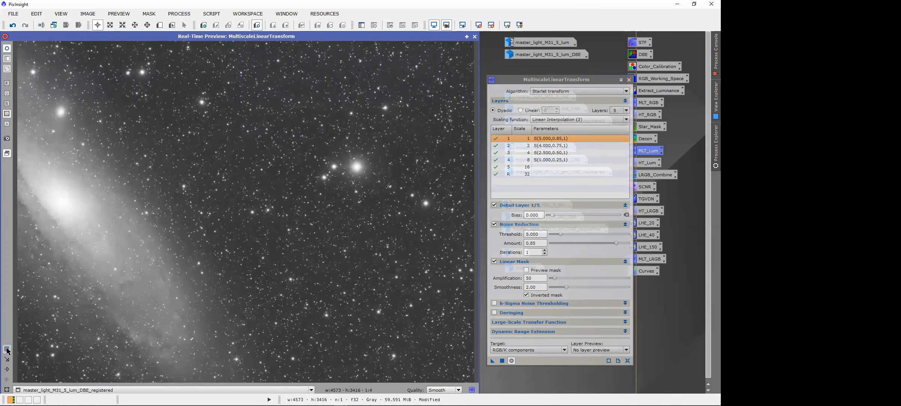
drag(205, 162, 243, 193)
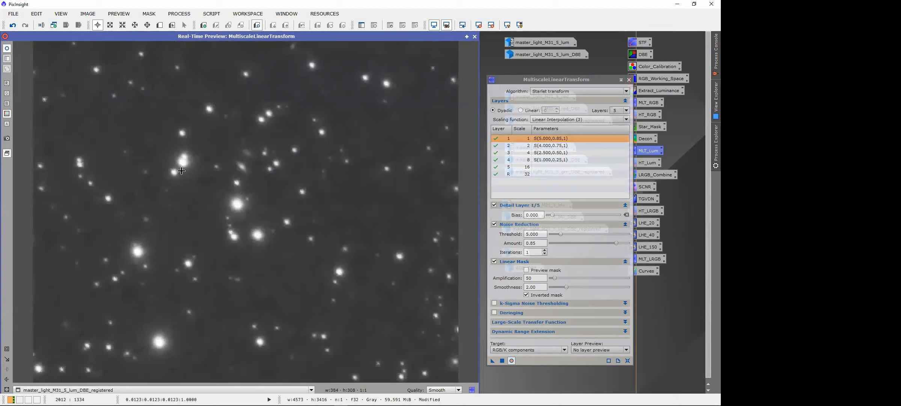
click(7, 49)
click(7, 49)
click(6, 389)
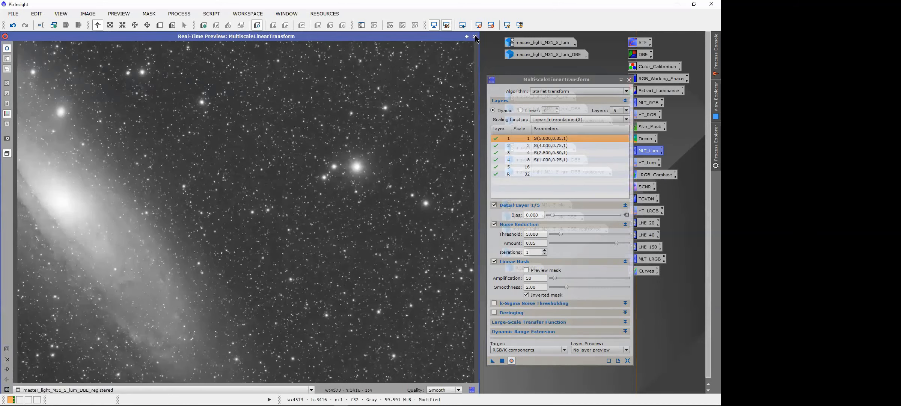
Step: Close the real-time preview and apply the MultiscaleLinearTransform noise reduction to the luminance image
click(475, 37)
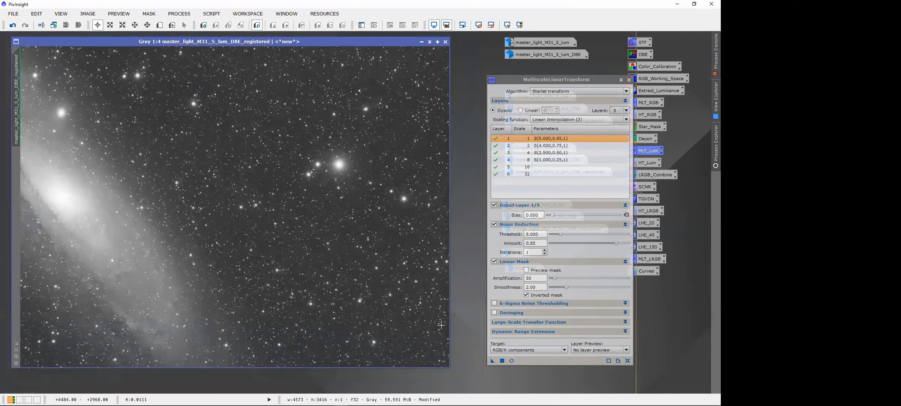
click(492, 360)
drag(595, 81, 578, 76)
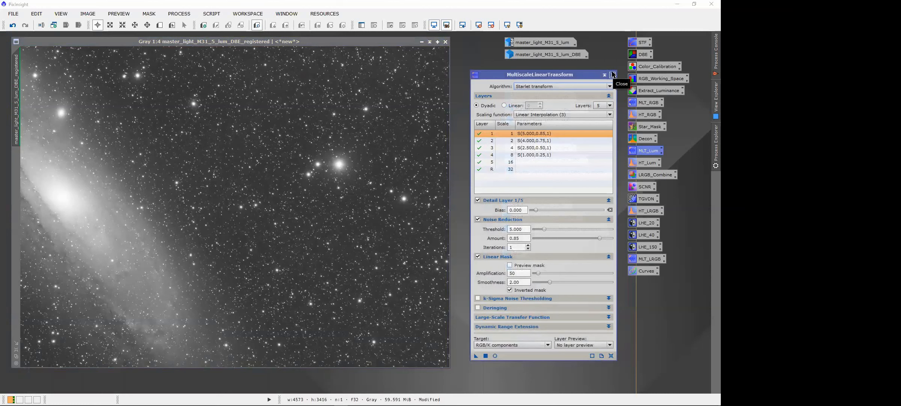
Step: Turn off the luminance image's screen stretch and apply MultiscaleLinearTransform to the unstretched image
click(434, 25)
drag(476, 355, 292, 237)
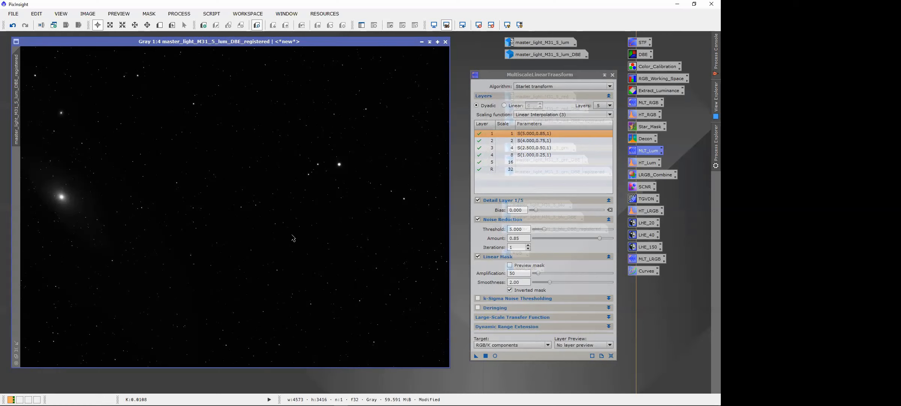
Step: Undo the MultiscaleLinearTransform applications on the luminance image
right_click(273, 202)
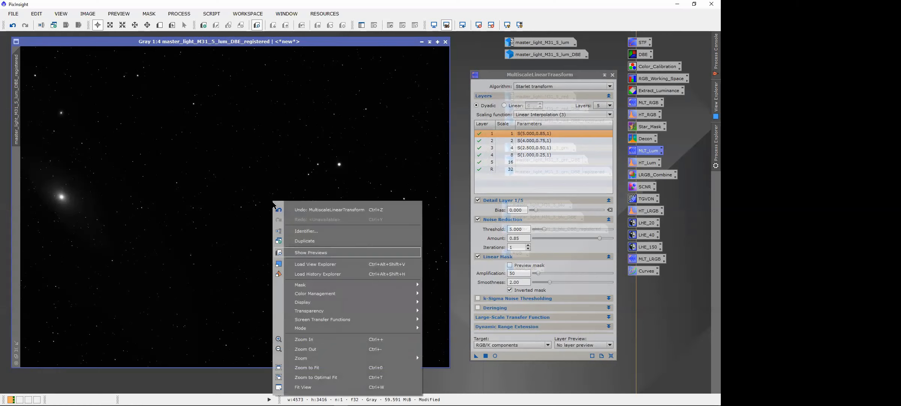
click(289, 209)
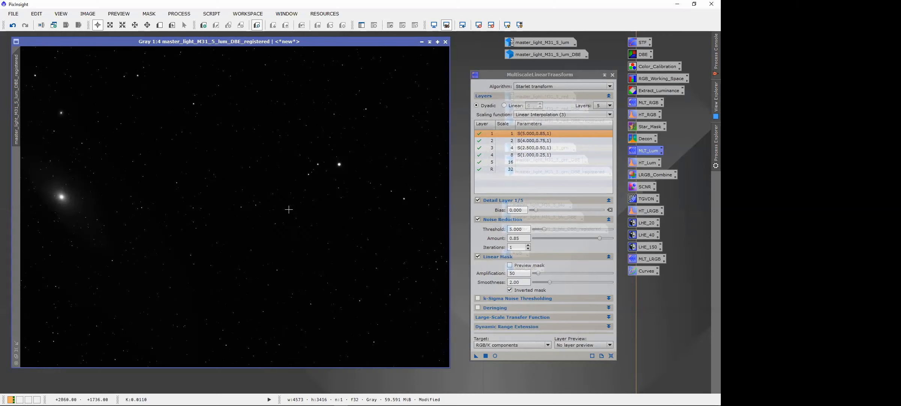
right_click(267, 189)
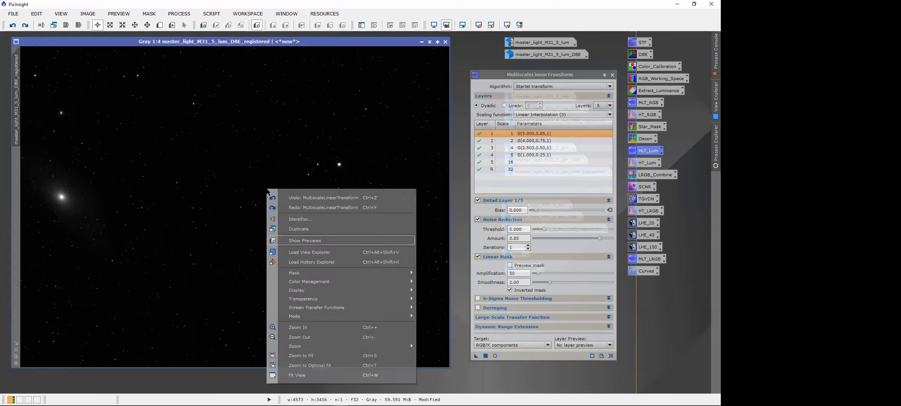
click(277, 200)
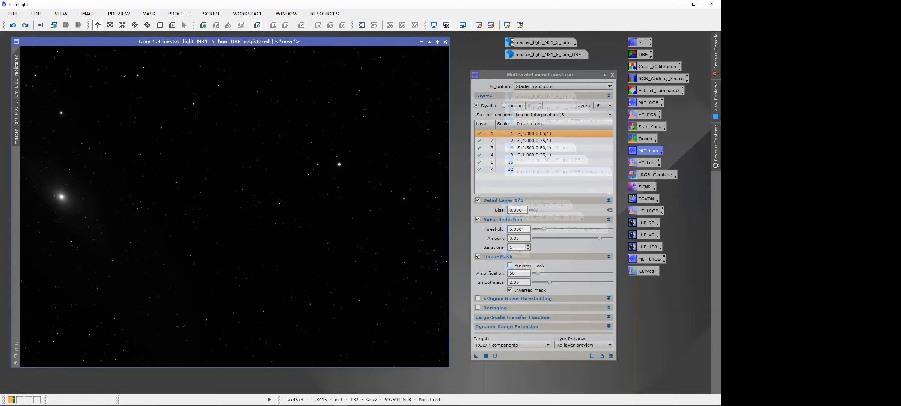
right_click(169, 192)
click(170, 183)
Step: Compare the MultiscaleLinearTransform real-time preview with and without the screen stretch, and close the preview
click(495, 355)
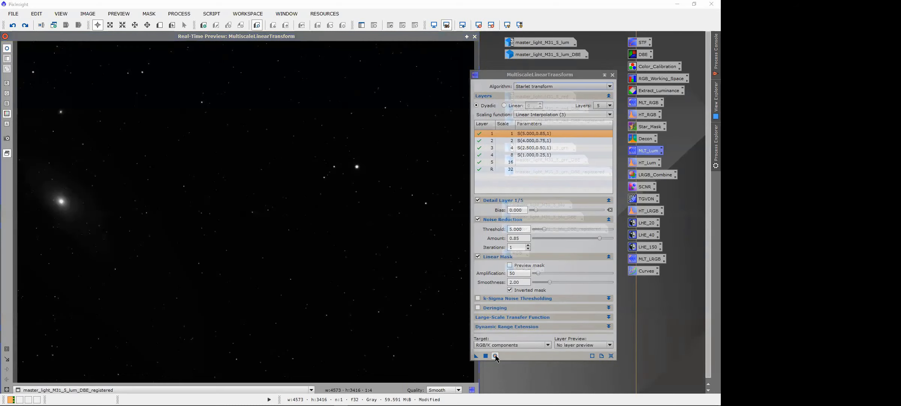
click(433, 25)
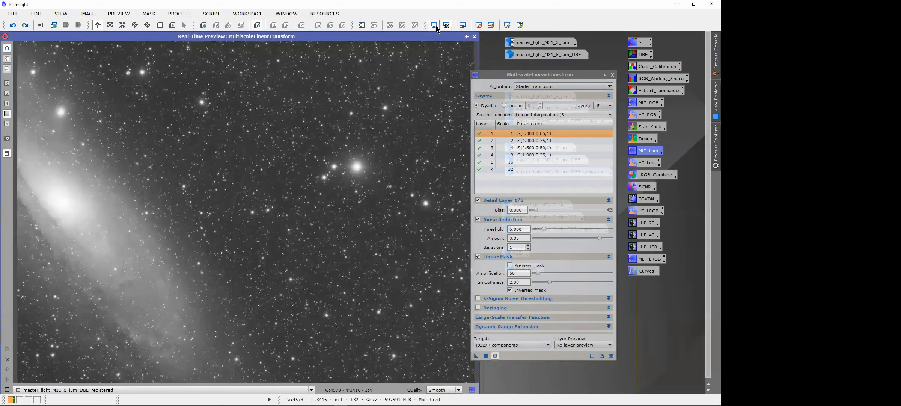
click(434, 25)
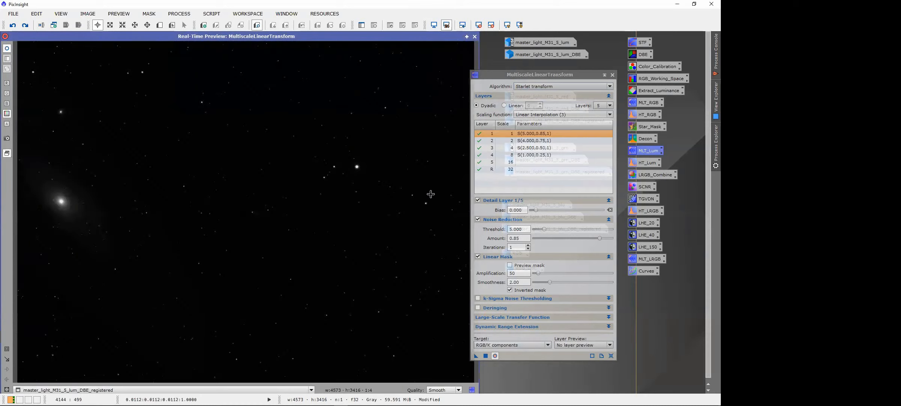
click(475, 36)
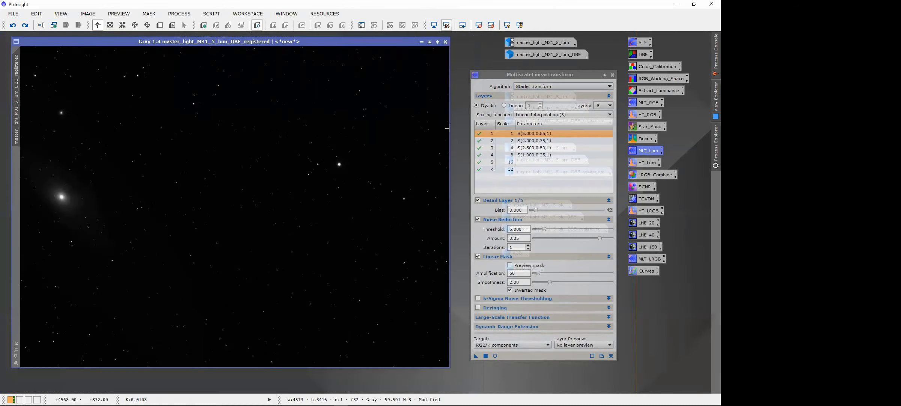
Step: Apply the MultiscaleLinearTransform to the unstretched luminance image, restore its screen stretch and close the process
click(476, 355)
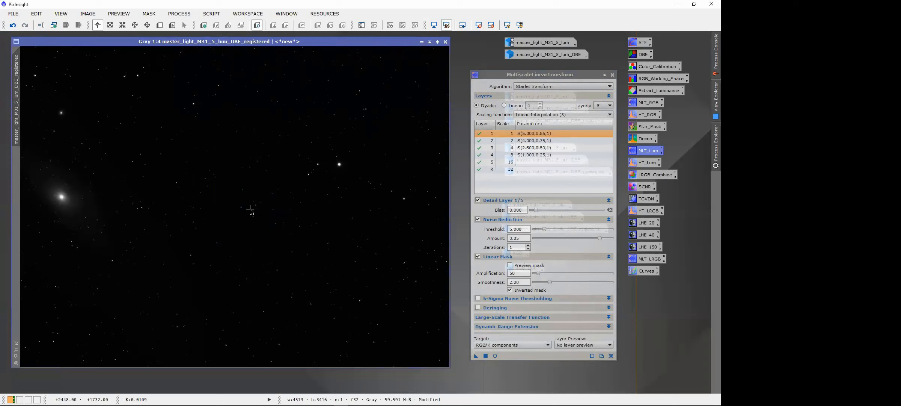
click(434, 25)
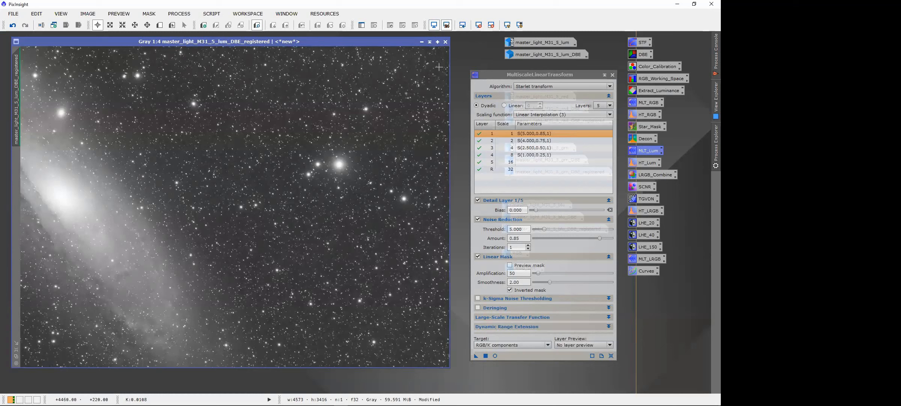
click(612, 76)
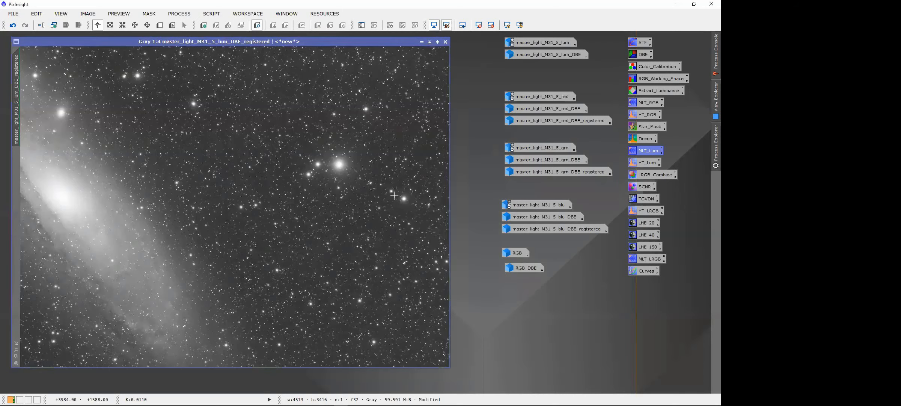
Step: Open HistogramTransformation for the luminance image with its screen stretch removed, tracking the image view at histogram zoom 1
double_click(648, 116)
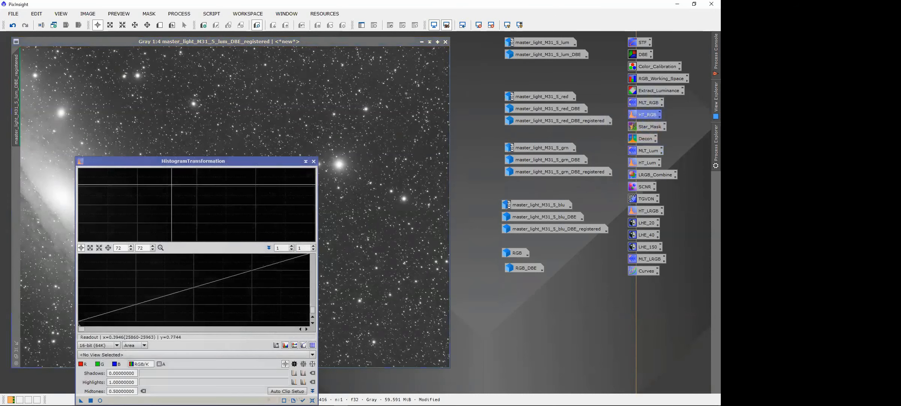
drag(155, 161, 547, 119)
click(437, 25)
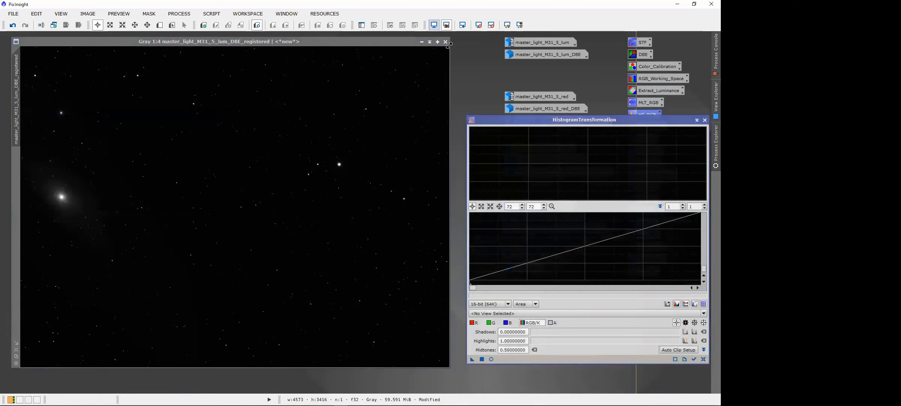
click(694, 359)
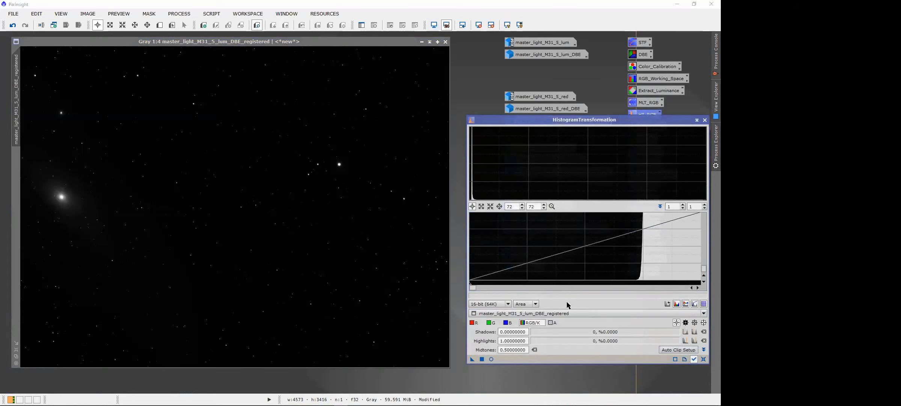
click(551, 207)
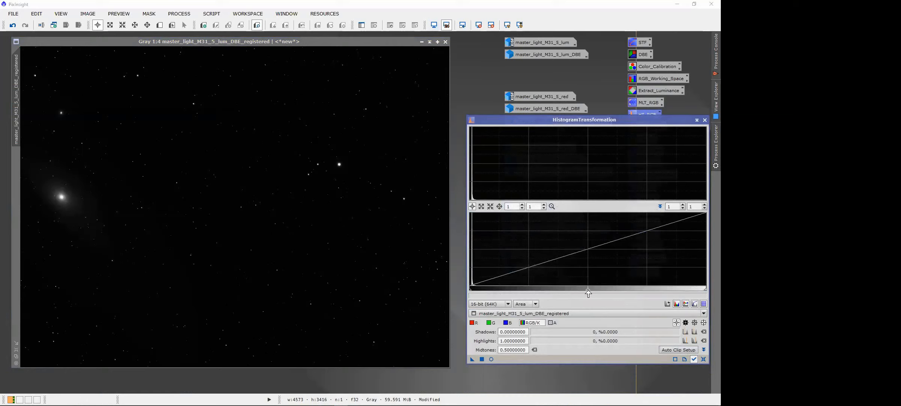
Step: Set a first histogram stretch for the luminance image with shadows 0.00978742 and midtones 0.01001007
drag(588, 291, 473, 292)
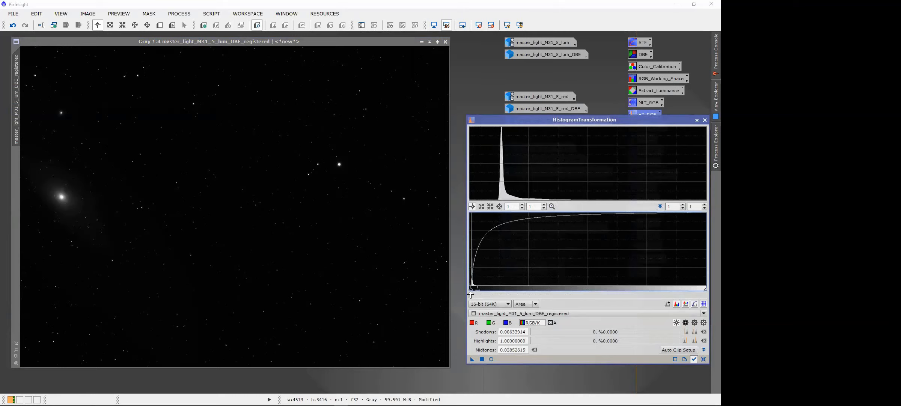
scroll(503, 263, up, 15)
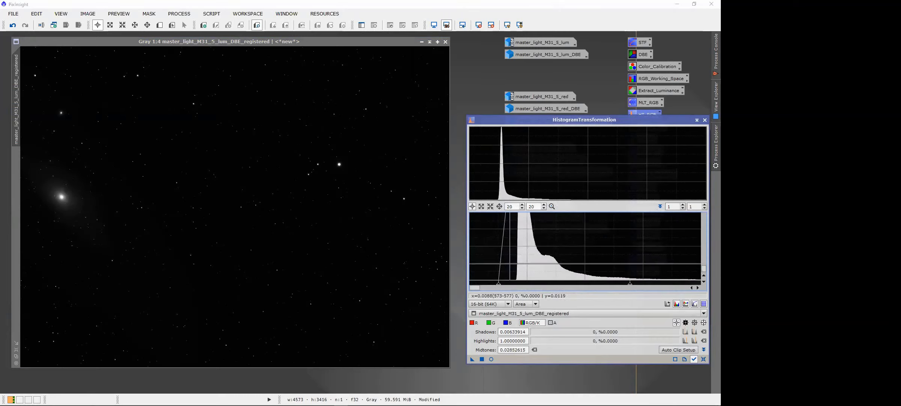
scroll(507, 278, down, 3)
drag(507, 286, 528, 286)
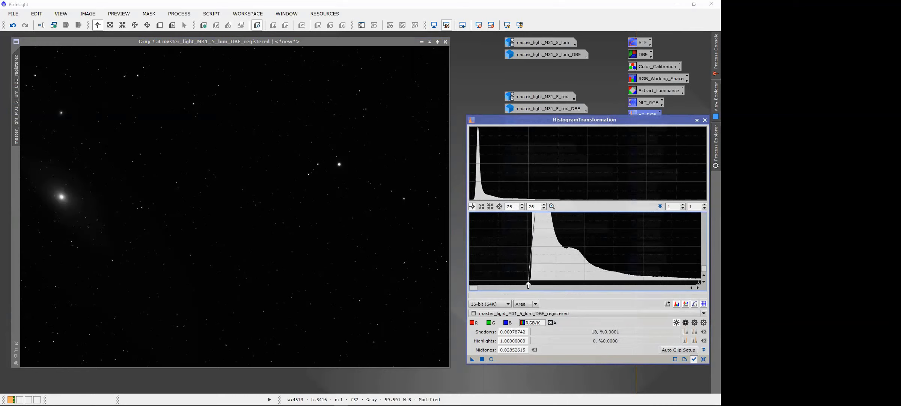
drag(694, 286, 588, 287)
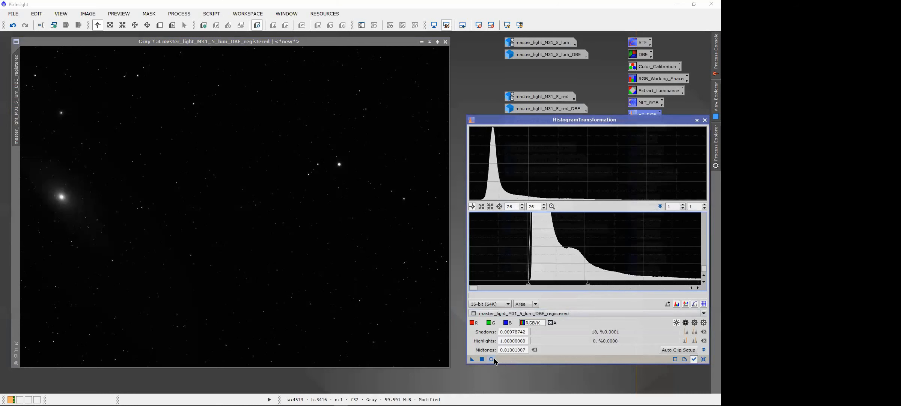
Step: Open the real-time preview and adjust the histogram stretch to shadows 0.00960040 and midtones 0.00963233
click(492, 359)
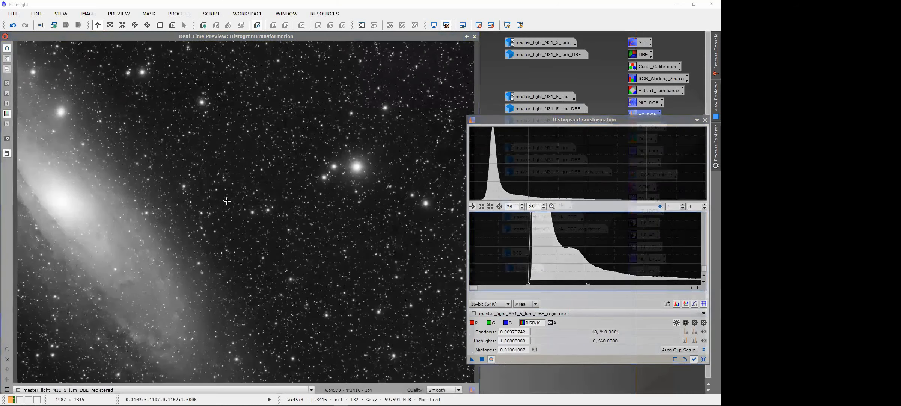
click(248, 147)
drag(248, 146, 406, 92)
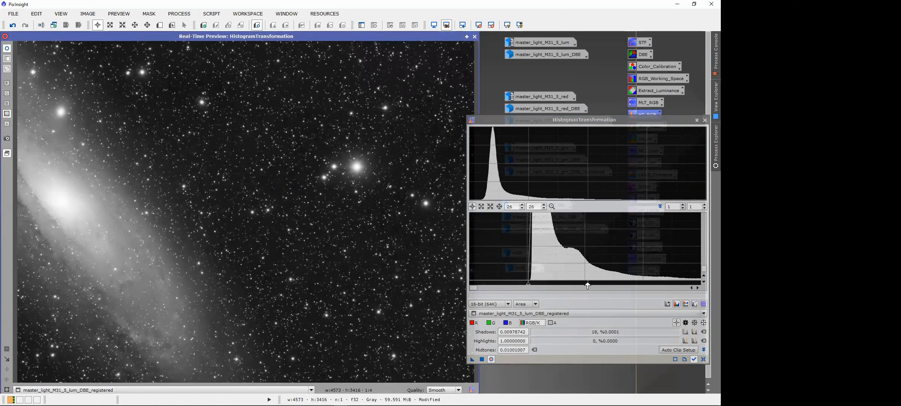
drag(588, 286, 586, 285)
drag(387, 90, 413, 134)
drag(527, 286, 528, 287)
drag(273, 99, 290, 102)
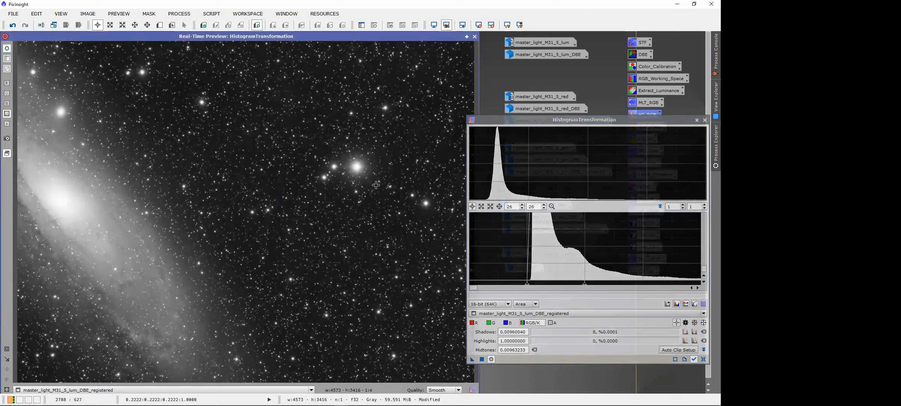
Step: Raise the shadows clipping to 0.01016146 and lower the midtones to 0.00787253, checking the background in the preview
drag(527, 286, 531, 286)
drag(295, 90, 297, 93)
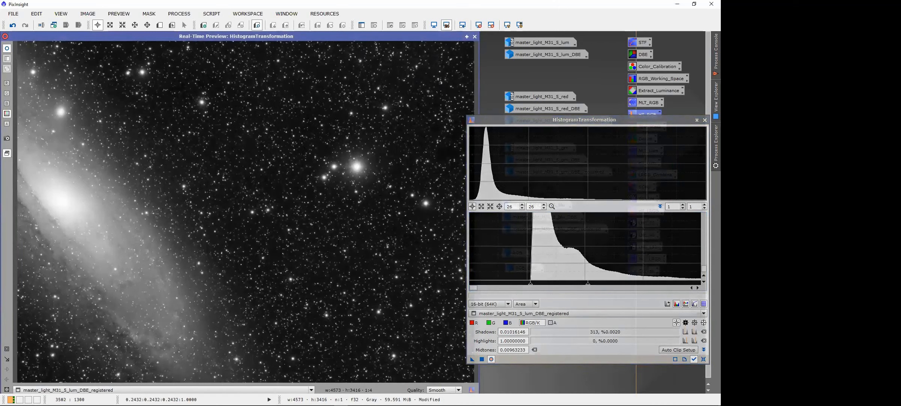
drag(586, 286, 578, 285)
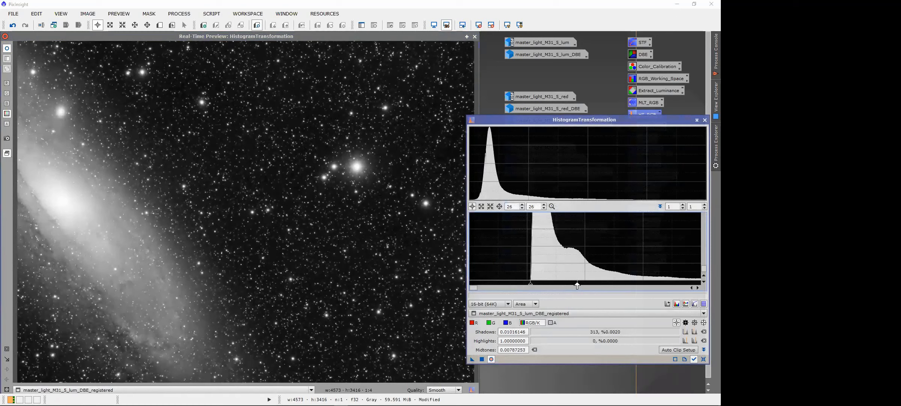
drag(288, 123, 288, 123)
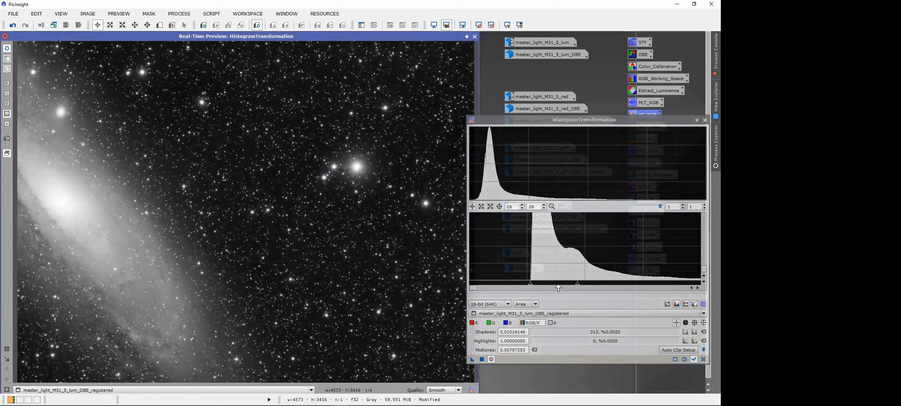
Step: Brighten the previewed luminance image in small increments by lowering the midtones to 0.00585716
drag(577, 286, 569, 286)
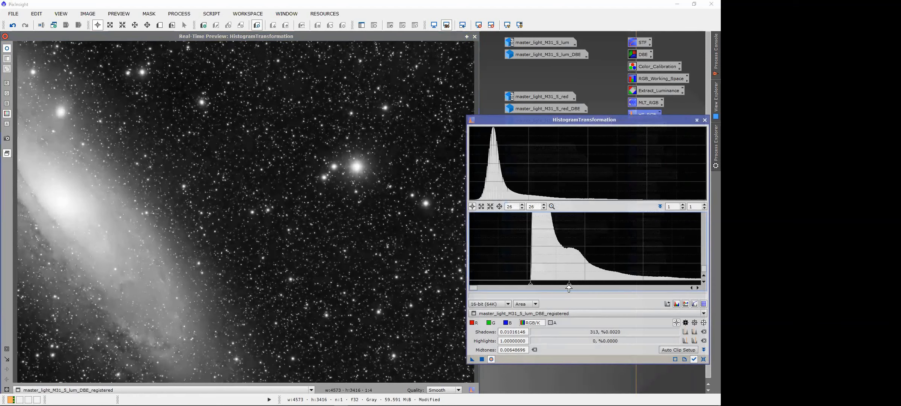
mouse_move(296, 119)
mouse_down()
mouse_move(292, 126)
mouse_move(325, 113)
mouse_move(297, 91)
mouse_move(391, 72)
mouse_up()
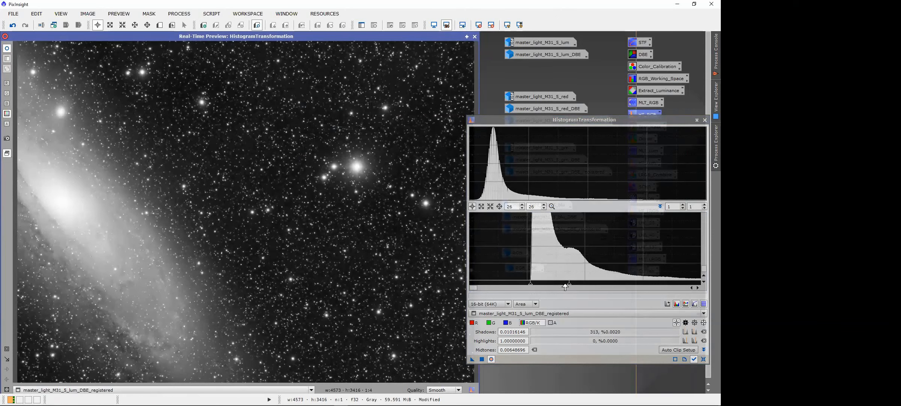
drag(569, 286, 568, 287)
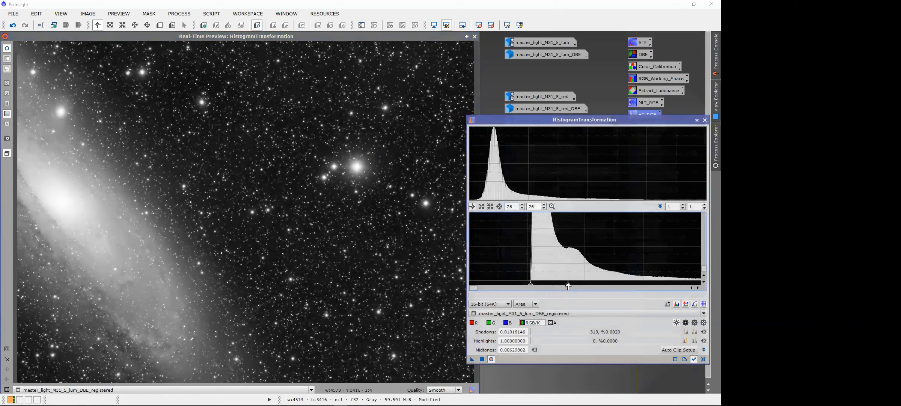
click(406, 132)
mouse_move(406, 131)
mouse_down()
mouse_move(419, 138)
mouse_move(292, 120)
mouse_move(304, 235)
mouse_move(297, 259)
mouse_move(276, 257)
mouse_up()
drag(567, 285, 565, 285)
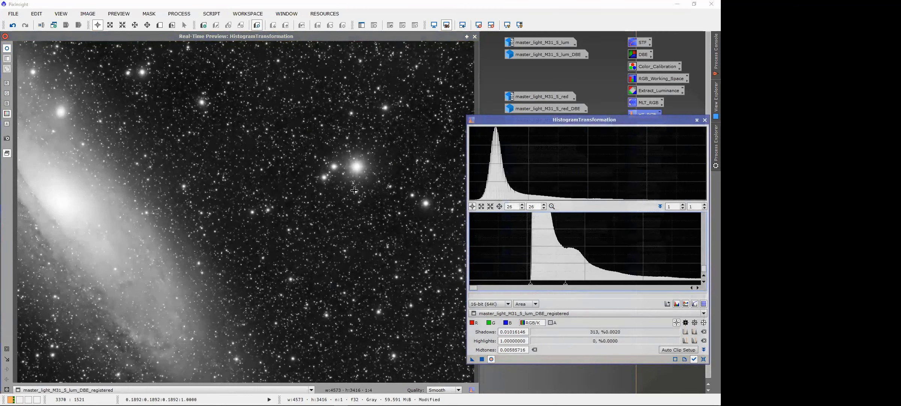
drag(301, 89, 474, 37)
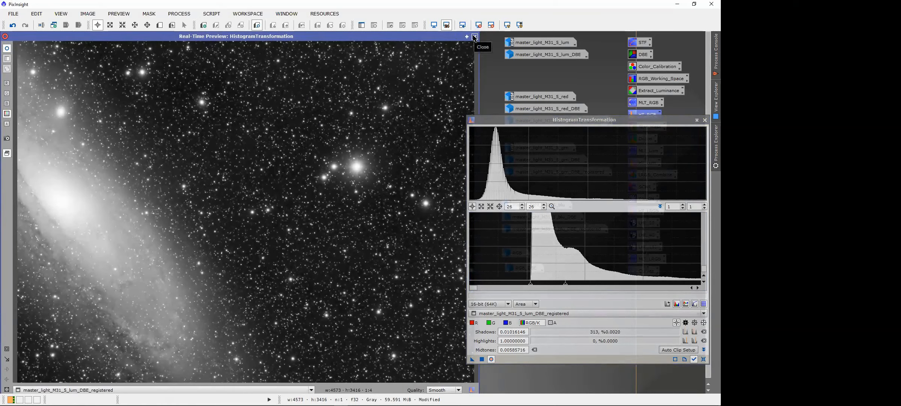
Step: Close the preview, apply the histogram stretch to the luminance image, and clear both the process and the image away
click(475, 37)
drag(472, 359, 206, 226)
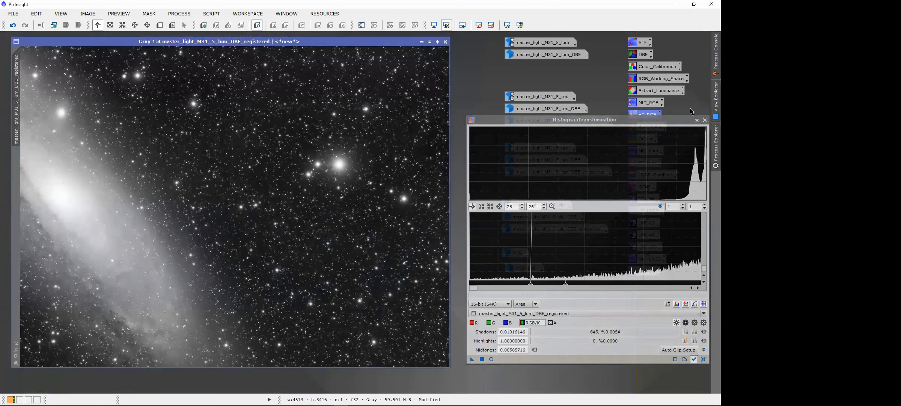
click(705, 120)
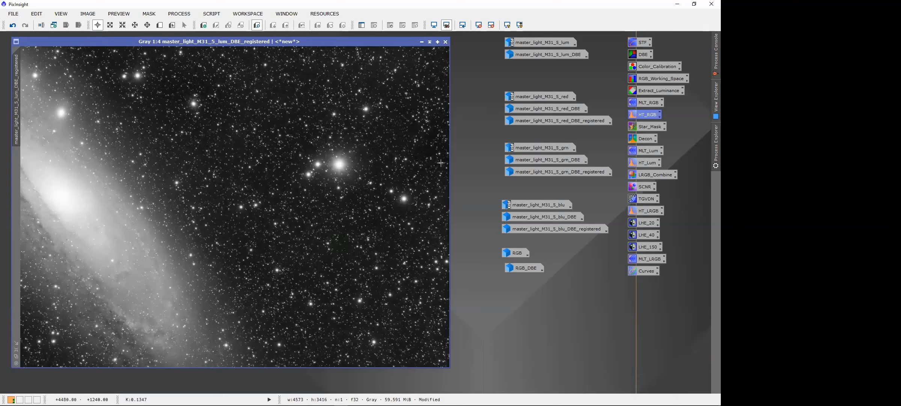
click(421, 42)
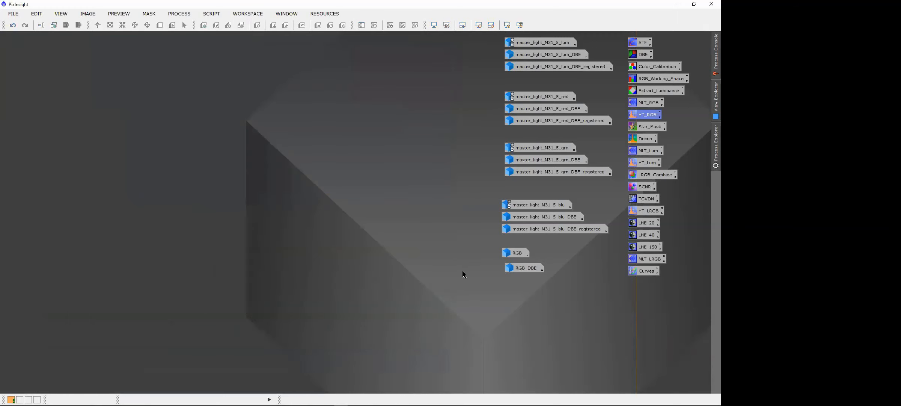
Step: Switch to the presentation to review the processing overview's RGB and luminance branches, and return to PixInsight
key(alt+Tab)
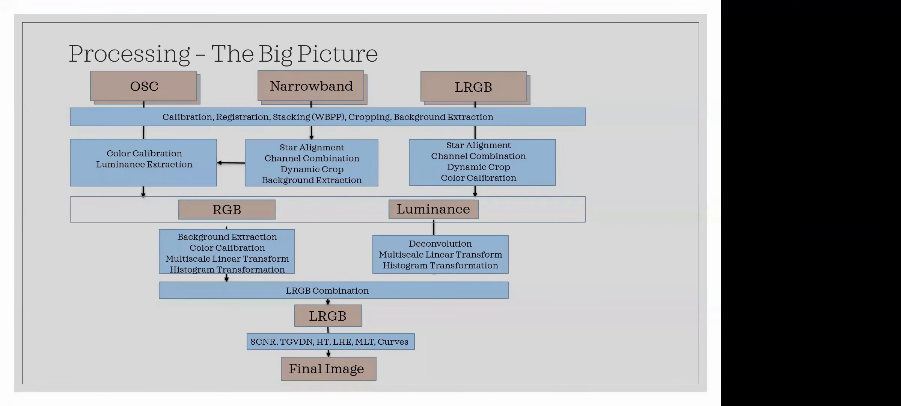
key(alt+Tab)
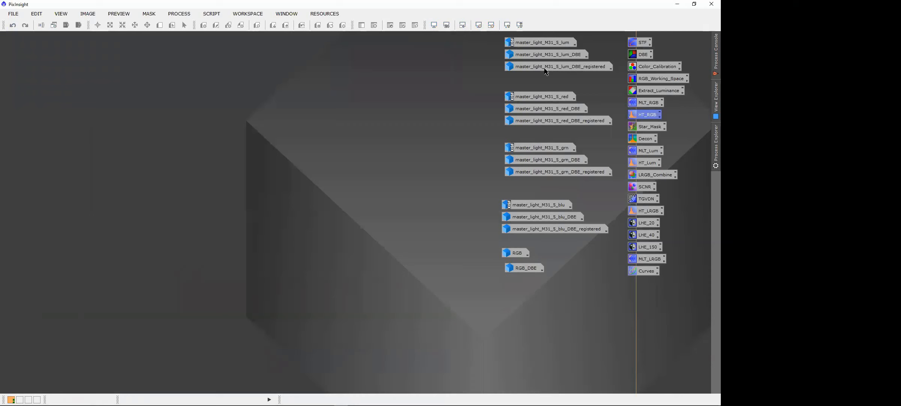
mouse_move(546, 71)
key(alt+Tab)
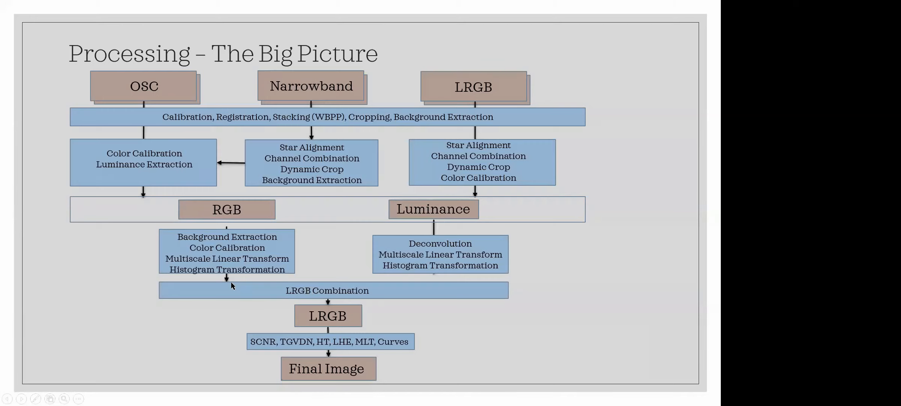
key(alt+Tab)
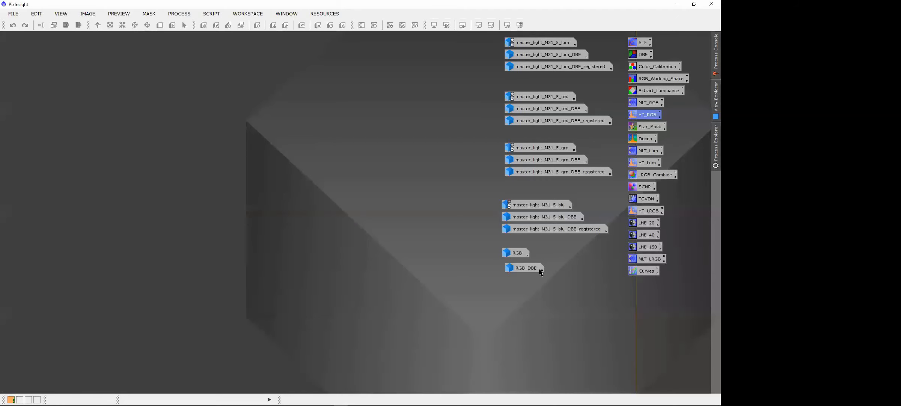
Step: Open the saved LRGB_Combine process and choose the registered DBE luminance image as the L channel source
double_click(645, 175)
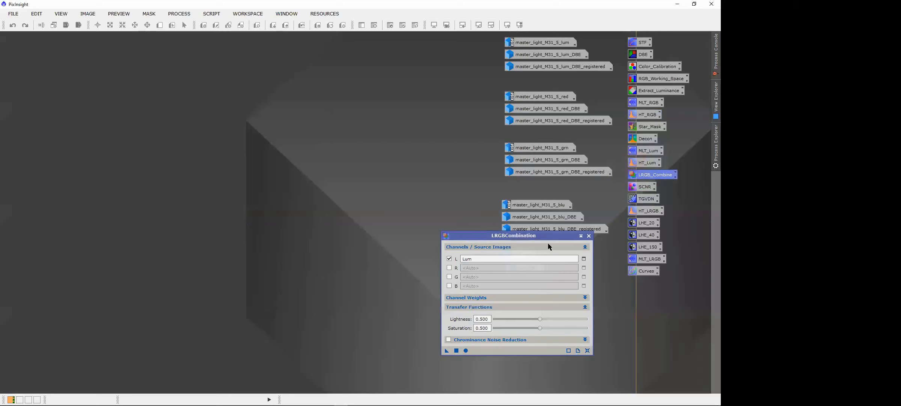
click(583, 258)
click(392, 201)
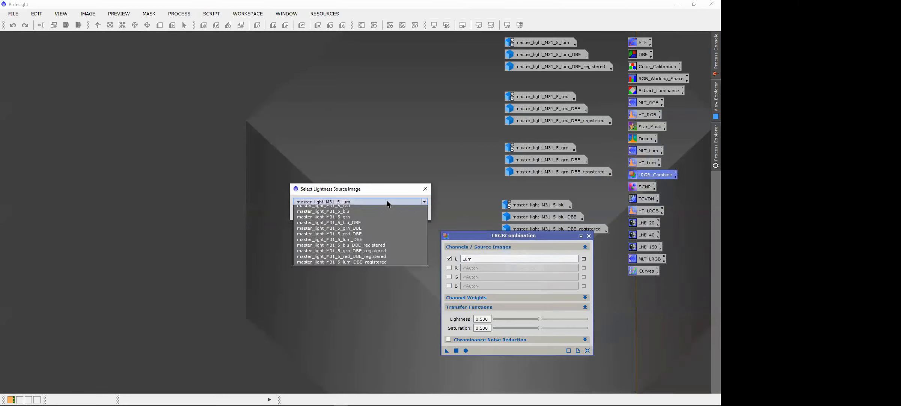
click(374, 270)
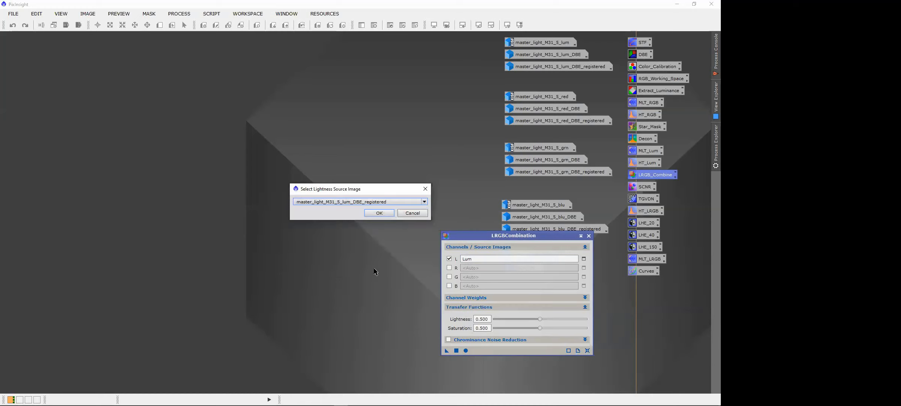
click(387, 213)
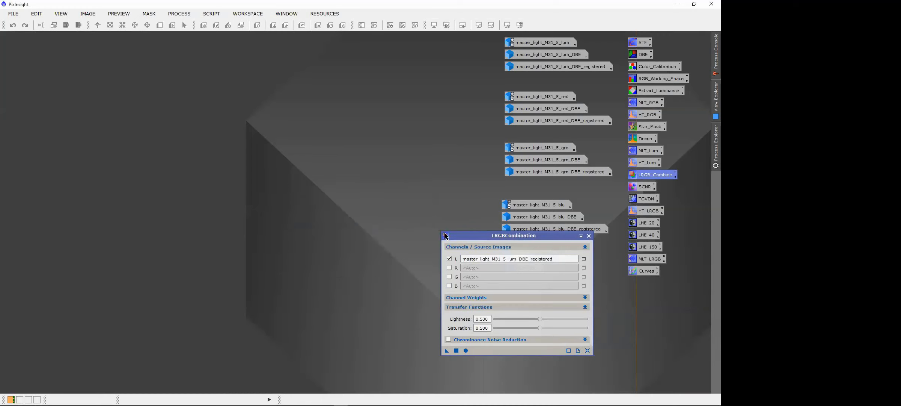
Step: Reopen the RGB_DBE image, apply LRGBCombination to it with the chosen luminance channel, and close the process
drag(466, 235, 453, 95)
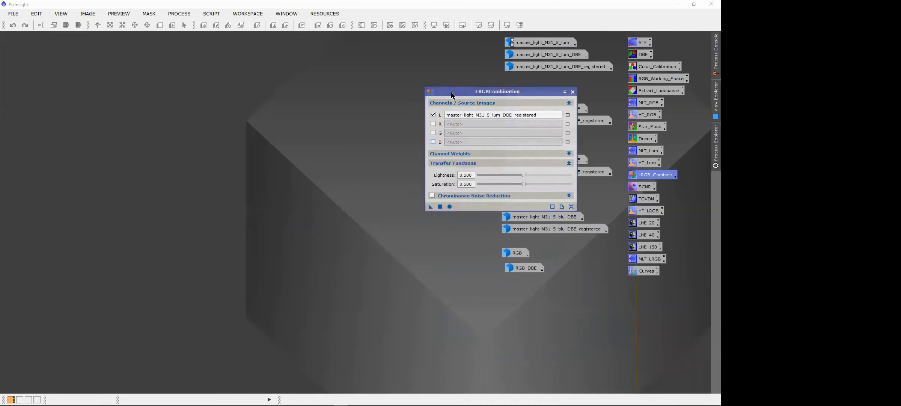
double_click(524, 267)
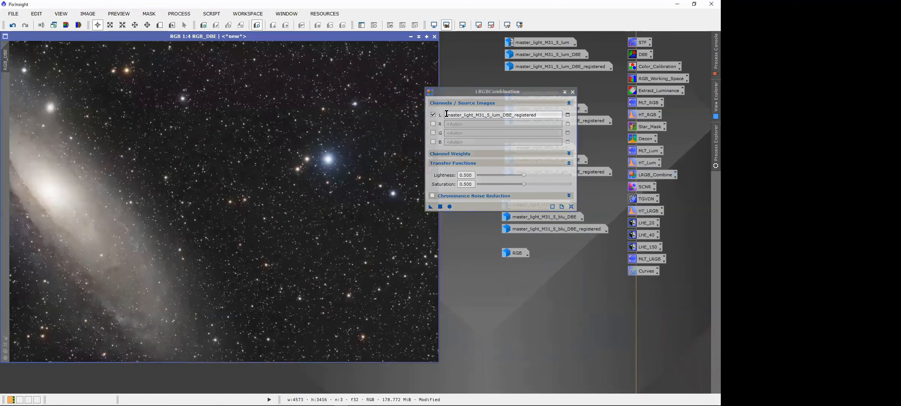
drag(431, 207, 283, 216)
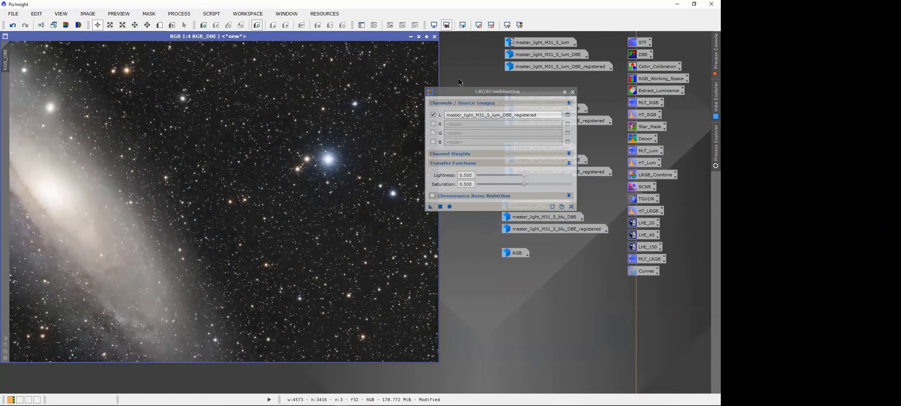
drag(460, 90, 480, 99)
drag(495, 177, 496, 179)
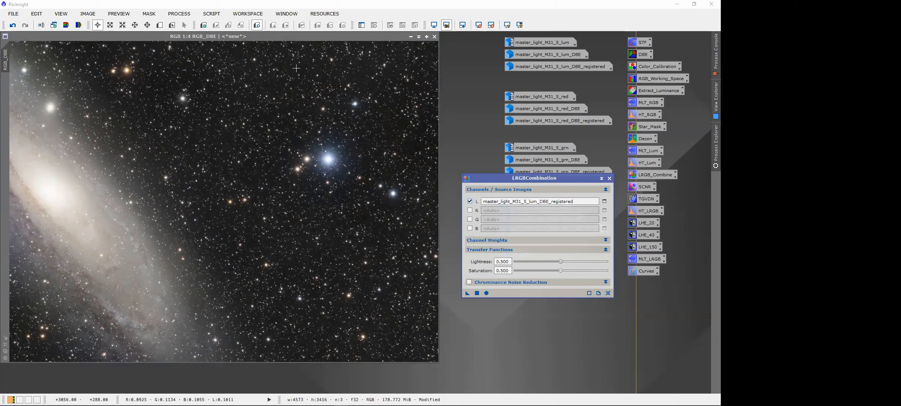
click(609, 179)
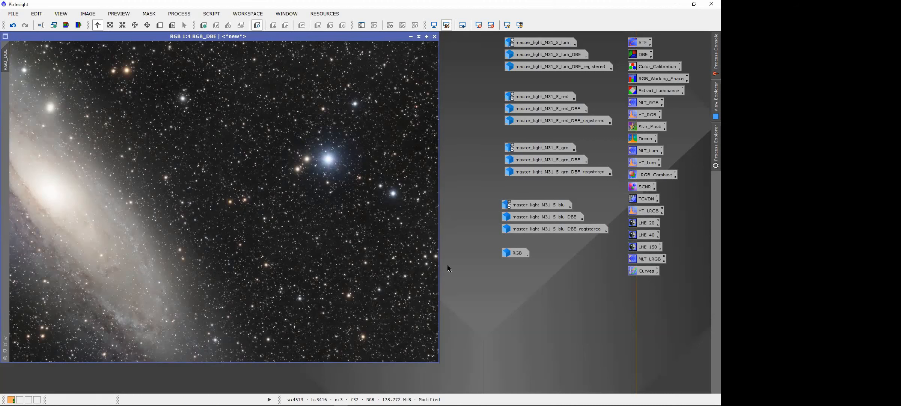
Step: Open the saved Curves process with a real-time preview and raise the saturation curve through about (0.266, 0.695) and (0.528, 0.927)
double_click(644, 272)
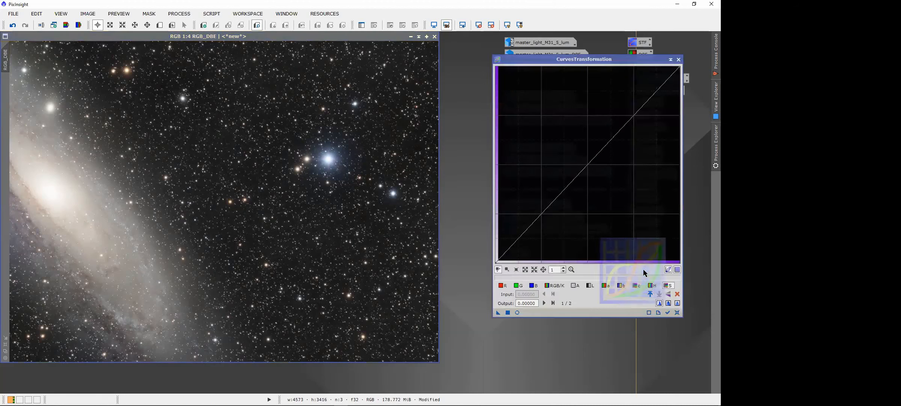
click(517, 312)
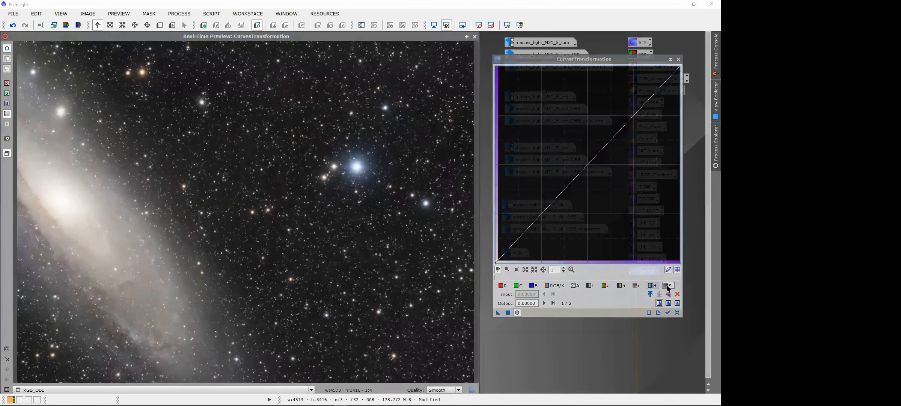
drag(588, 169, 545, 127)
drag(582, 71, 587, 83)
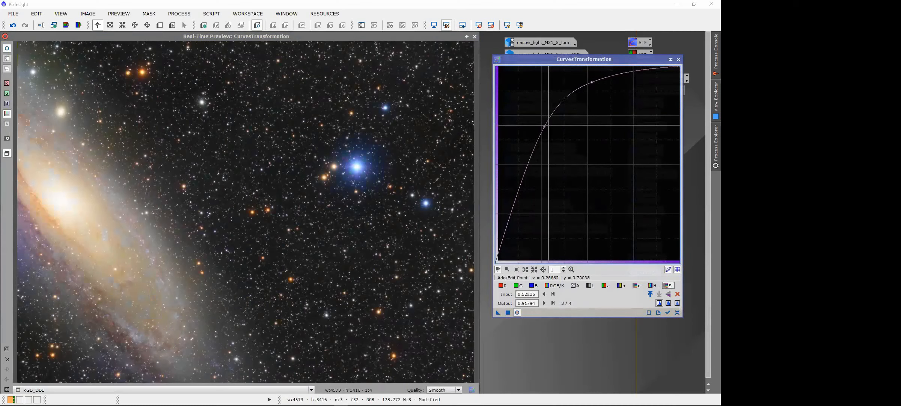
drag(544, 126, 539, 122)
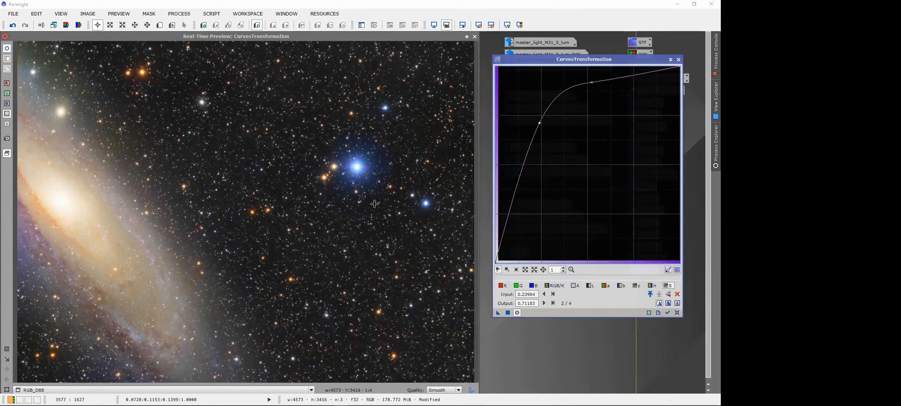
drag(593, 82, 592, 78)
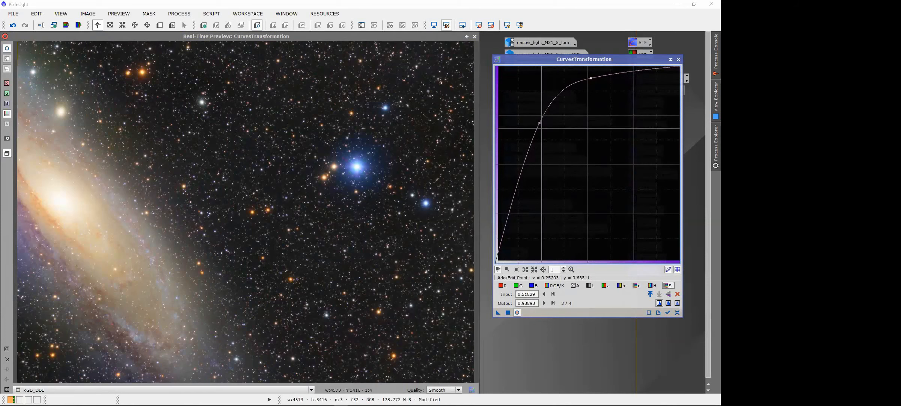
drag(548, 120, 544, 126)
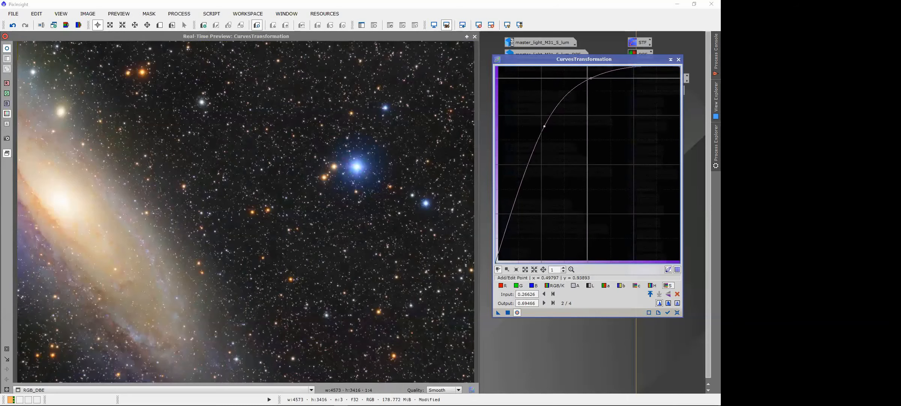
drag(591, 78, 593, 80)
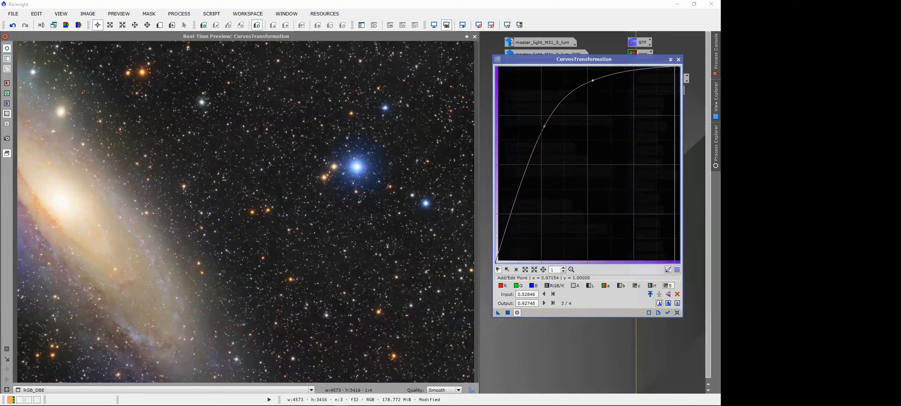
mouse_move(679, 67)
mouse_down()
mouse_move(680, 88)
mouse_move(680, 67)
mouse_up()
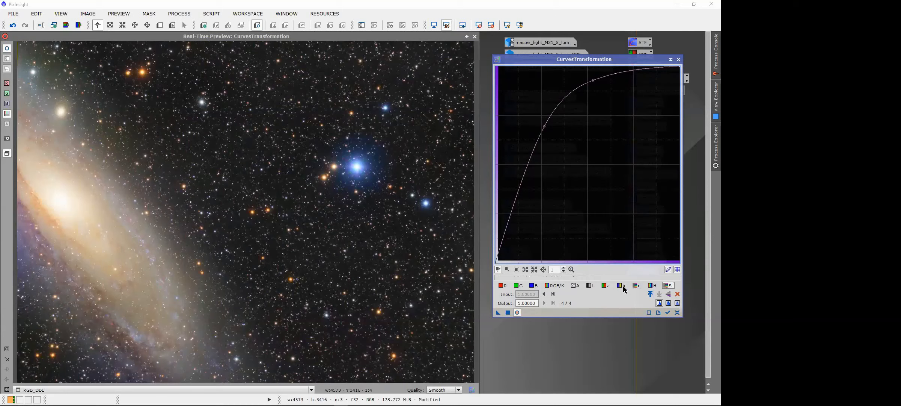
Step: Try a slight midpoint shift on the b channel curve and remove the added point
click(621, 285)
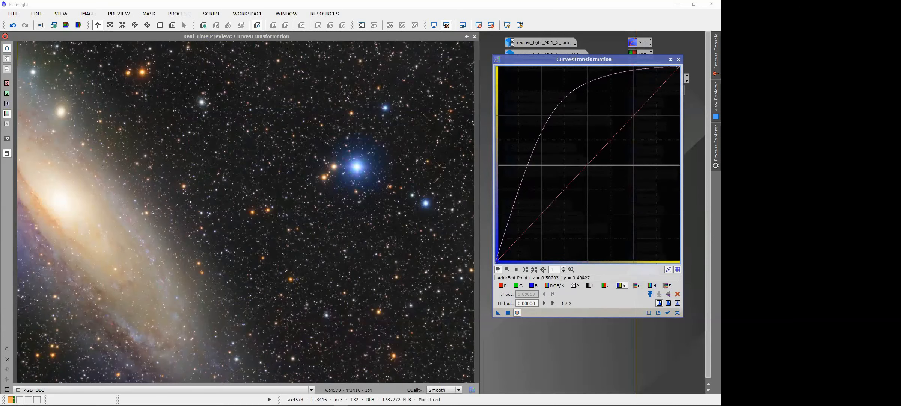
click(590, 165)
drag(590, 165, 588, 163)
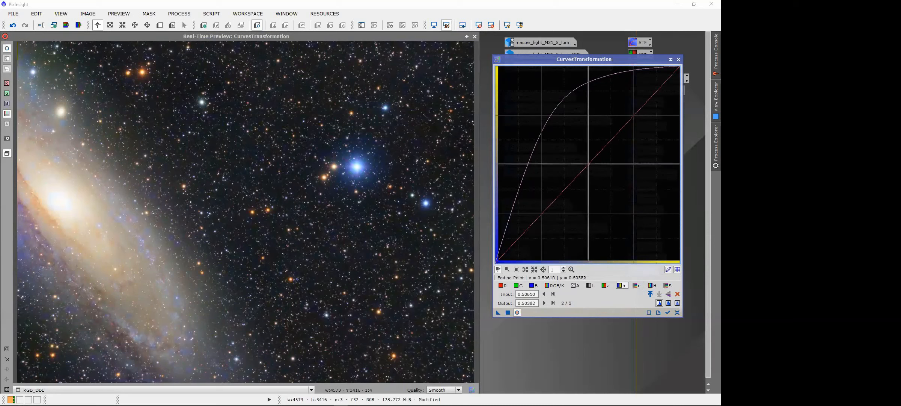
ctrl+click(589, 163)
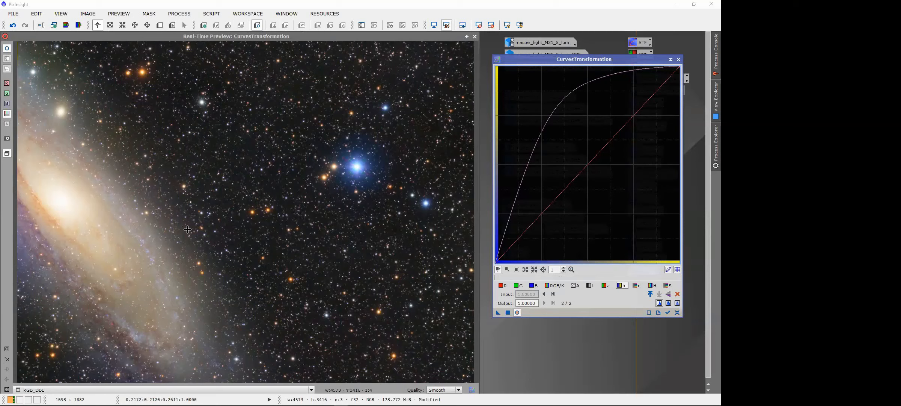
Step: Close the real-time preview, apply the saturation curve to the RGB_DBE image, and close CurvesTransformation
drag(543, 59, 543, 99)
click(475, 37)
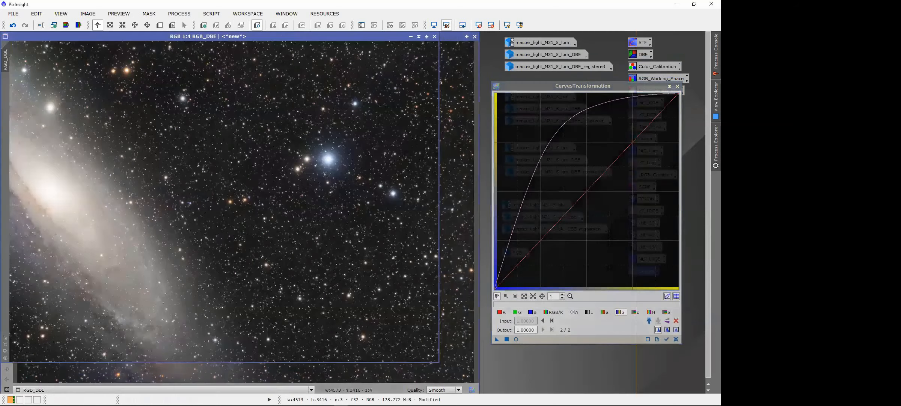
drag(498, 340, 335, 241)
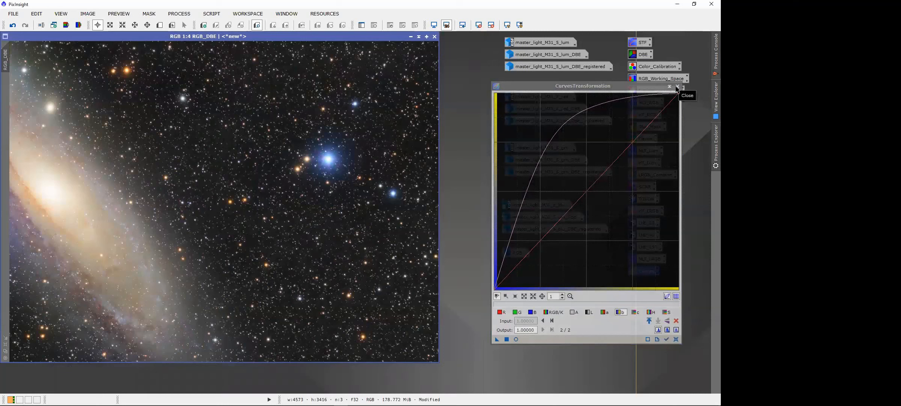
click(678, 87)
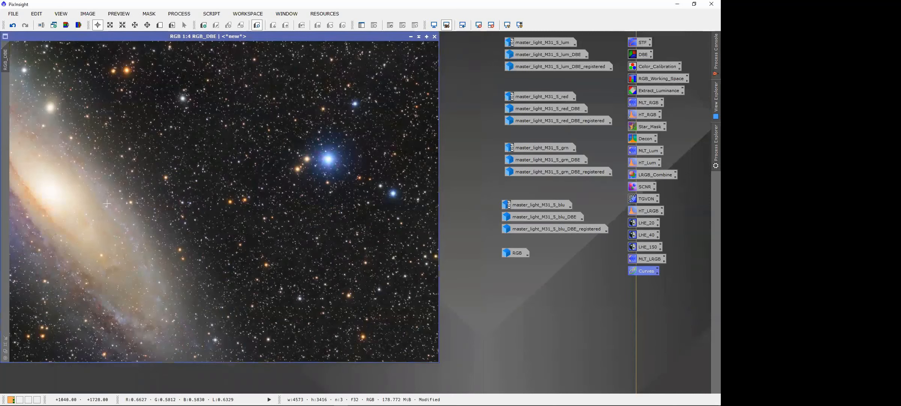
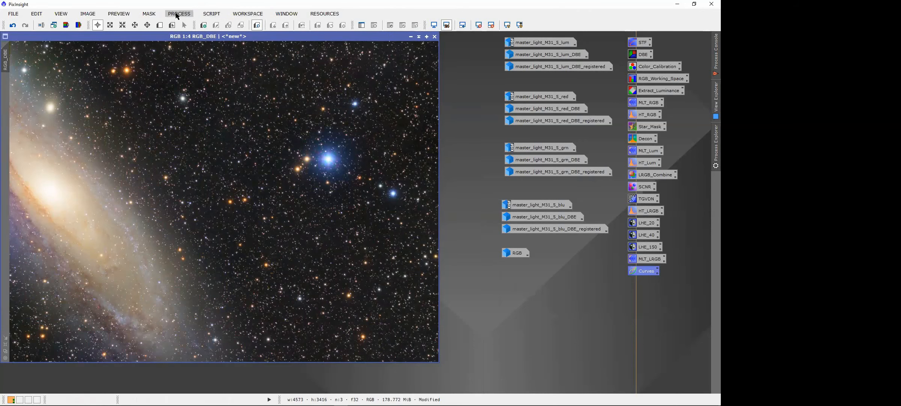
Step: Open RangeSelection with a real-time preview, setting smoothness to 100 and the lower limit to 0.43 to isolate the galaxy
click(179, 13)
mouse_move(239, 8)
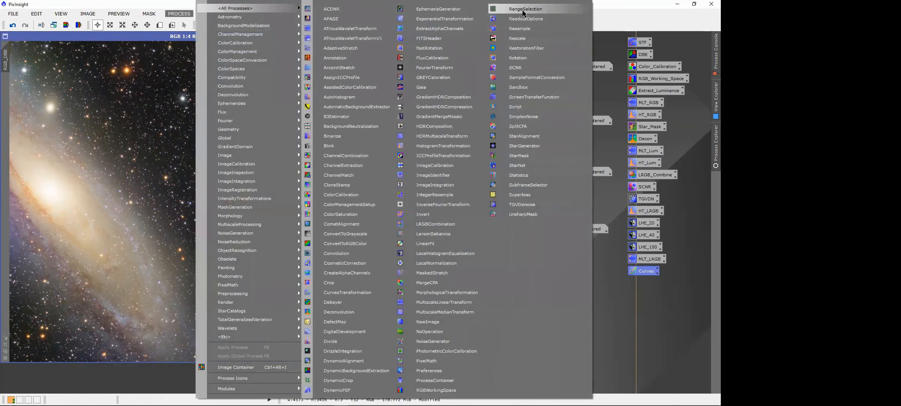
click(526, 9)
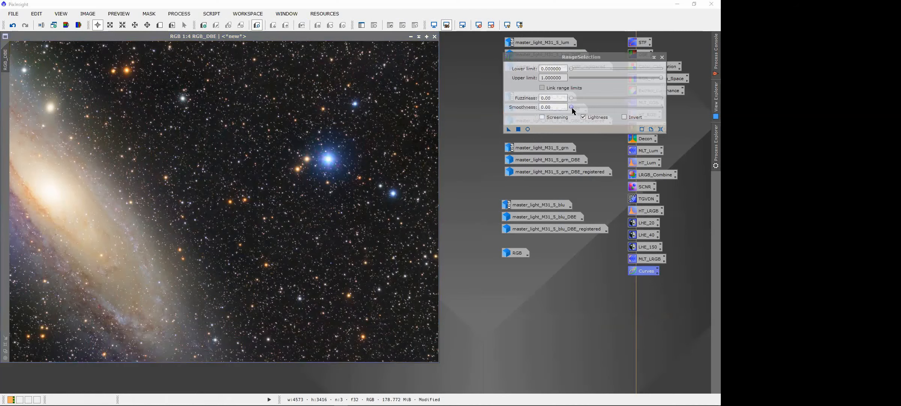
drag(573, 108, 675, 106)
click(519, 128)
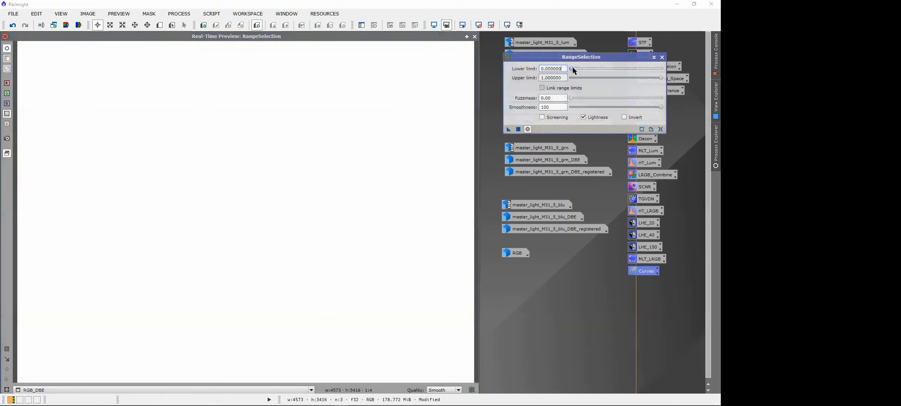
drag(573, 69, 611, 69)
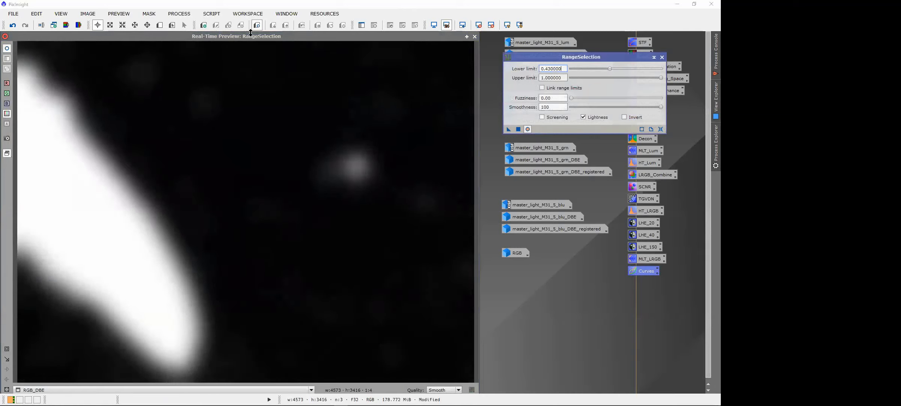
Step: Close the real-time preview and generate the range mask from the RGB_DBE image
drag(239, 37, 297, 35)
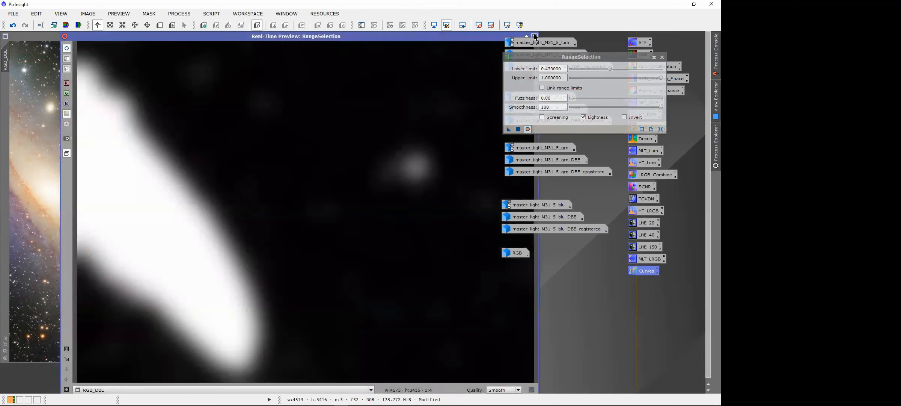
click(527, 129)
drag(508, 129, 216, 174)
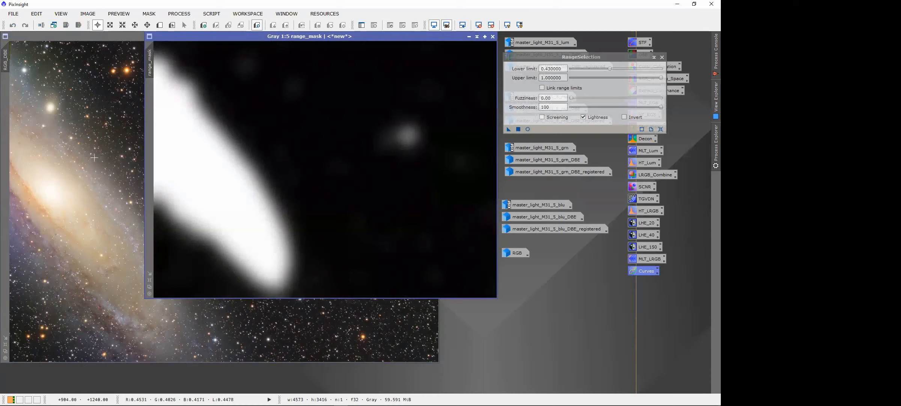
Step: Fit the range mask view at 1:4 zoom and apply it as a mask to the RGB_DBE image
drag(299, 37, 270, 44)
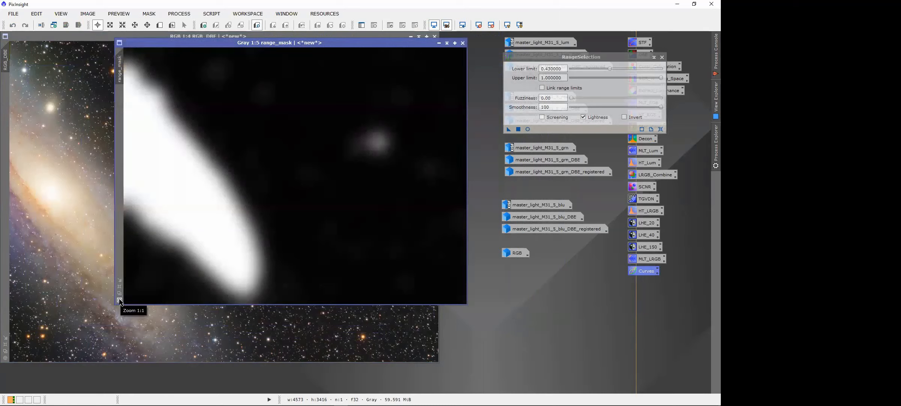
click(120, 286)
drag(251, 51, 418, 59)
drag(259, 91, 6, 87)
drag(347, 61, 82, 39)
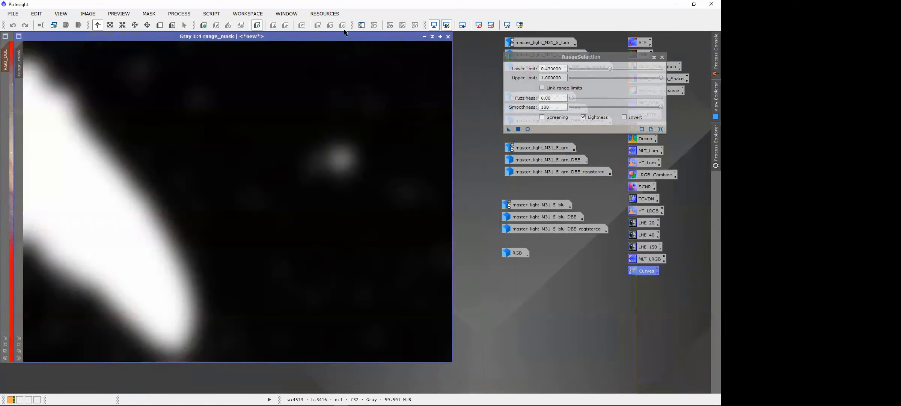
Step: Store the range mask below the other image icons, invert the mask on RGB_DBE to protect the galaxy, and close RangeSelection
click(424, 36)
drag(255, 202, 519, 283)
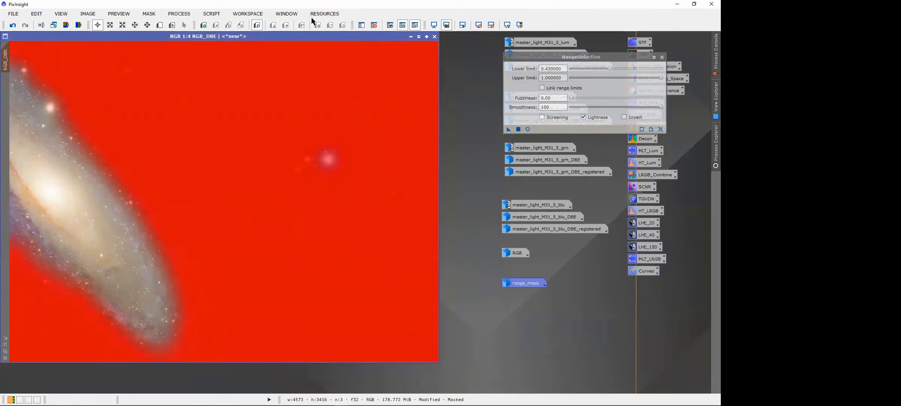
click(390, 25)
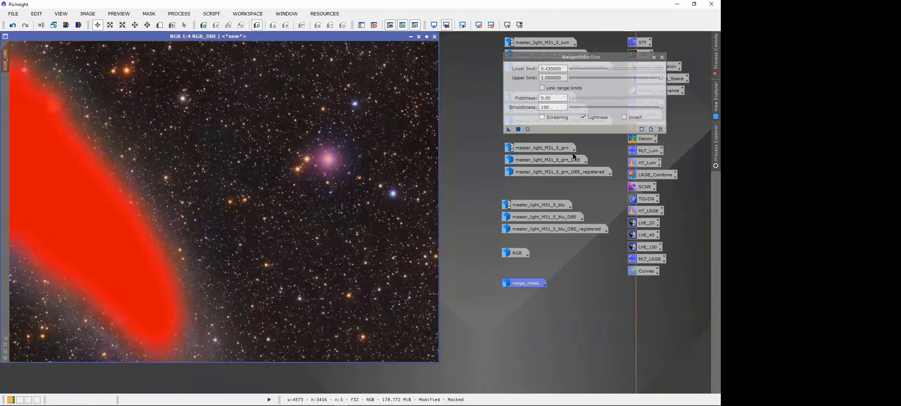
click(662, 57)
Step: Open the saved Curves process with a real-time preview on the masked image and try a midpoint on the lightness curve
double_click(649, 272)
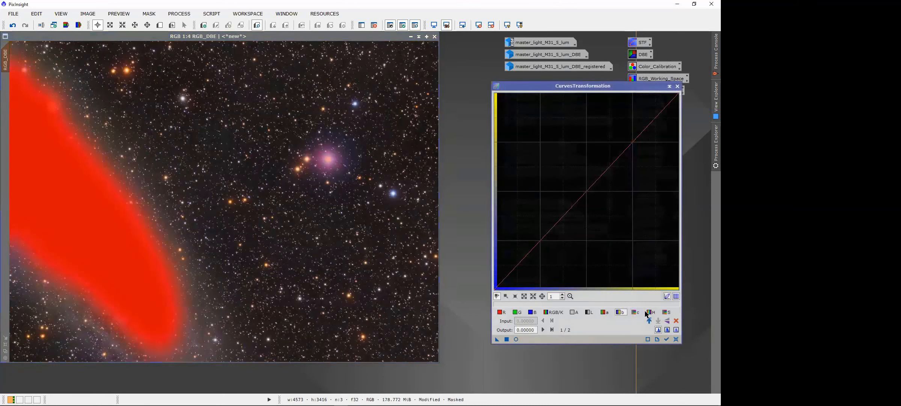
click(516, 339)
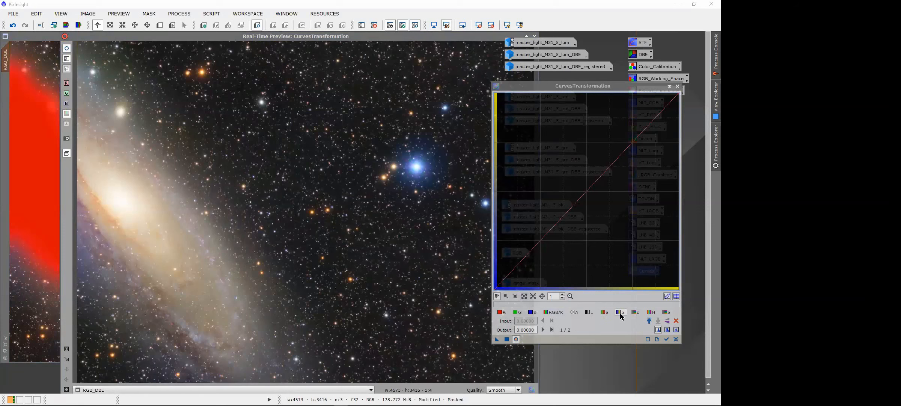
click(666, 311)
click(590, 312)
drag(606, 171, 588, 192)
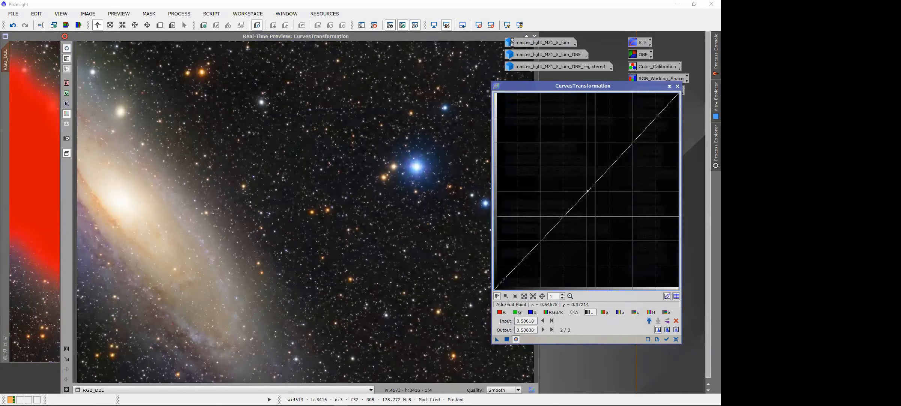
Step: Try lowering the background's saturation curve through about (0.614, 0.475), and reset and close CurvesTransformation
click(667, 312)
click(589, 194)
drag(588, 194, 607, 195)
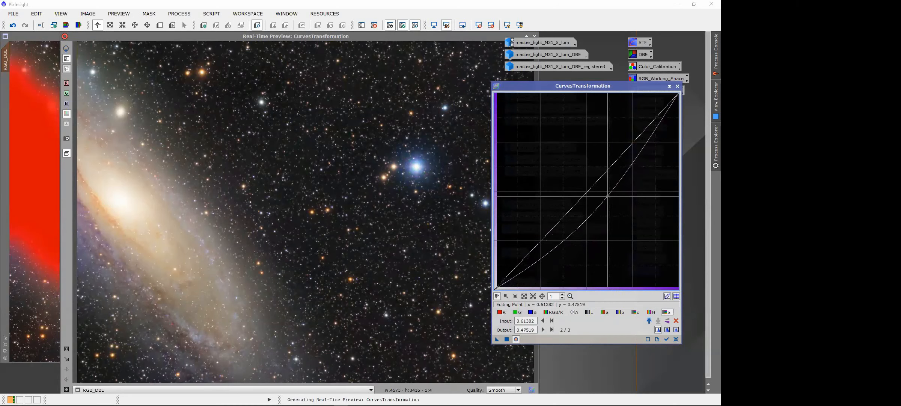
click(676, 339)
click(678, 86)
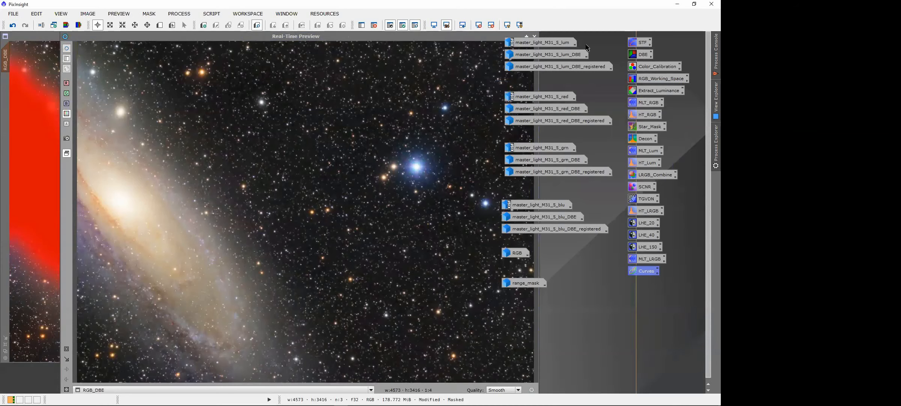
Step: Close the preview, remove the mask from RGB_DBE, and open RangeSelection with a real-time preview
click(535, 36)
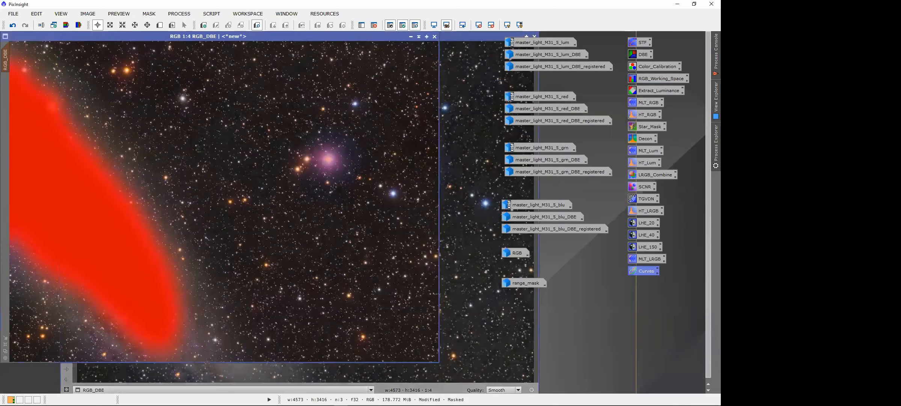
click(374, 24)
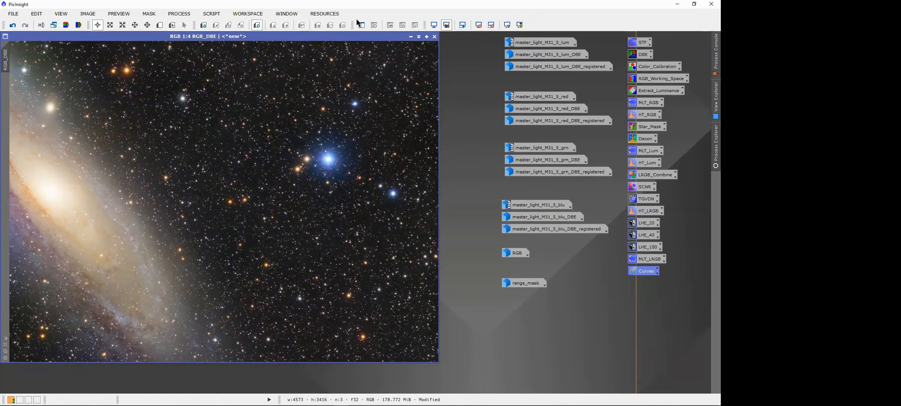
click(180, 13)
mouse_move(235, 8)
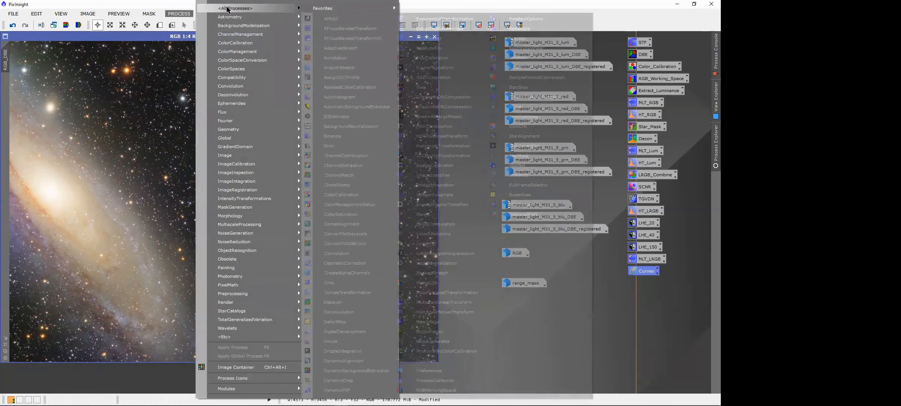
click(525, 9)
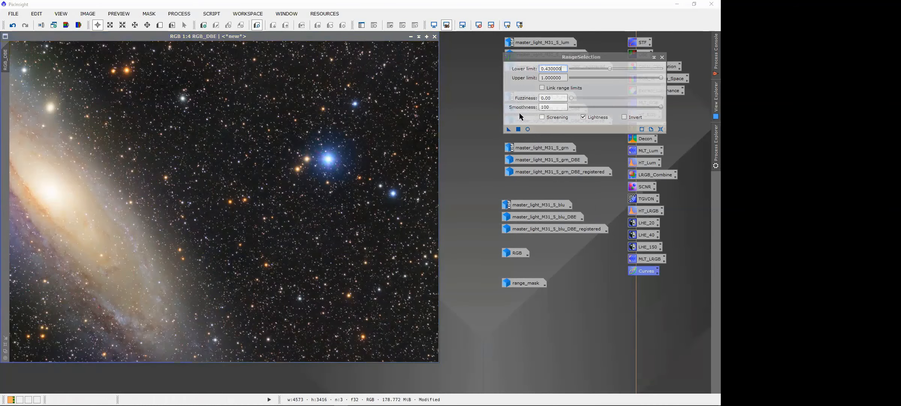
click(661, 107)
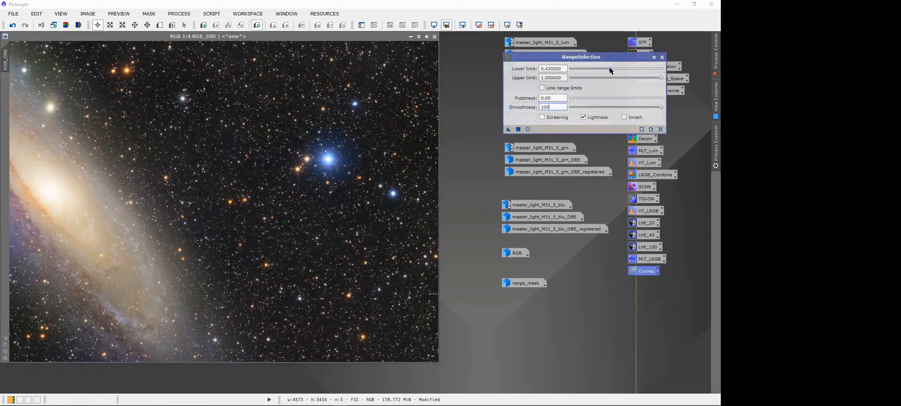
click(527, 129)
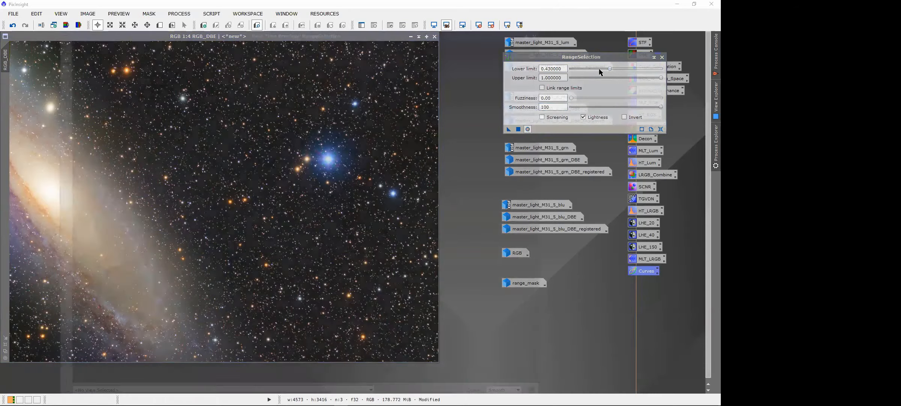
Step: Set the lower limit of the range selection to 0.58 so the mask covers a tighter part of the galaxy
mouse_move(609, 68)
mouse_down()
mouse_move(593, 68)
mouse_move(624, 68)
mouse_up()
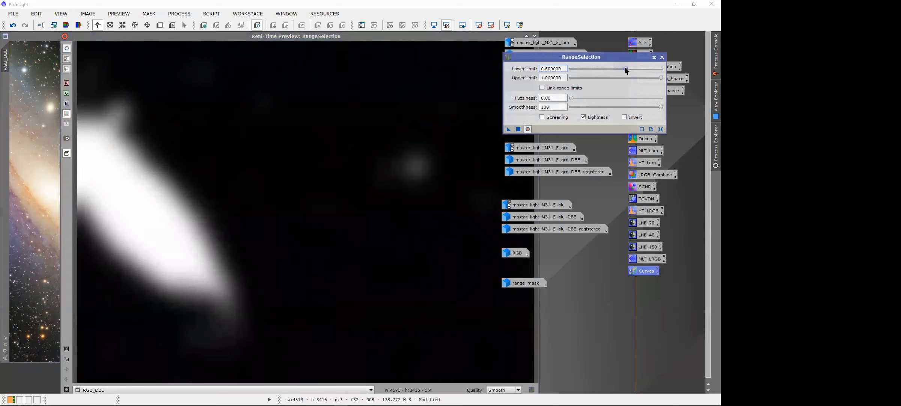
drag(623, 69, 621, 70)
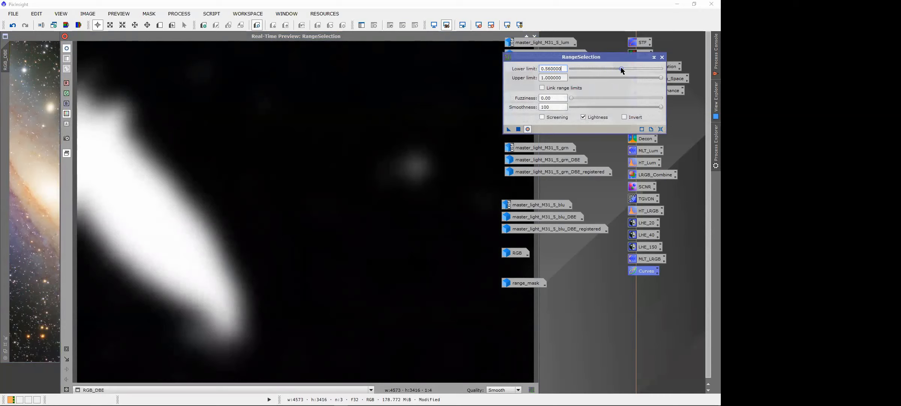
drag(621, 69, 622, 69)
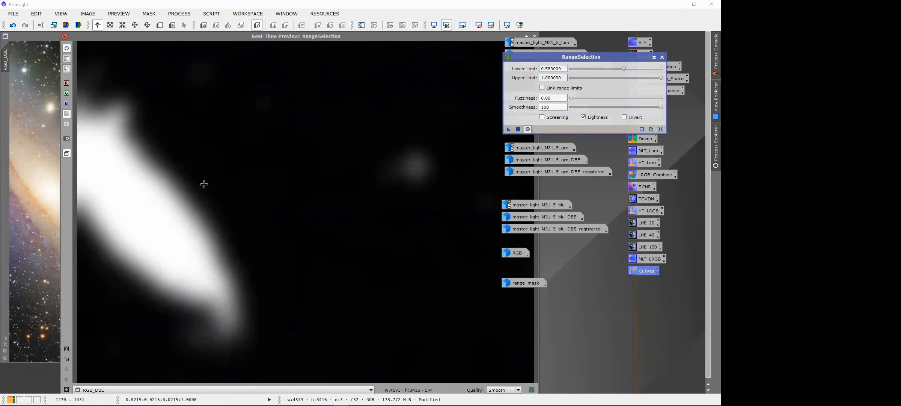
Step: Try the range selection with smoothness at 0 and restore the smoothness to 100
drag(661, 108, 571, 107)
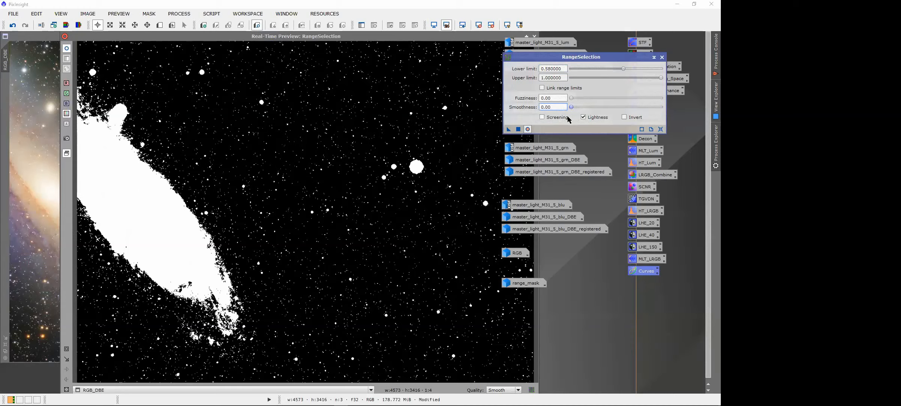
drag(571, 107, 668, 112)
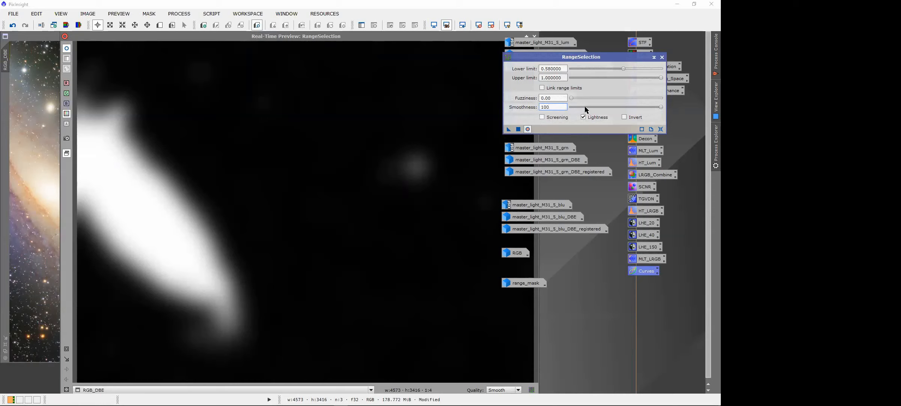
mouse_move(571, 98)
mouse_down()
mouse_move(635, 99)
mouse_move(572, 99)
mouse_up()
Step: Generate the range mask from RGB_DBE and apply it to that image as its mask
click(535, 36)
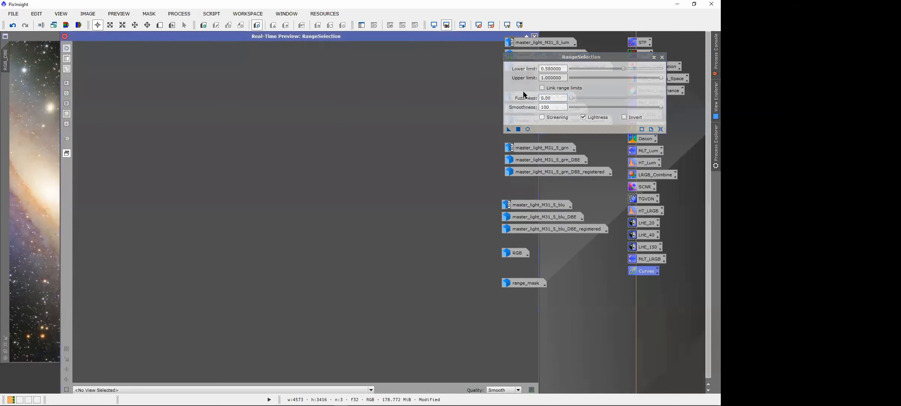
drag(509, 131, 105, 172)
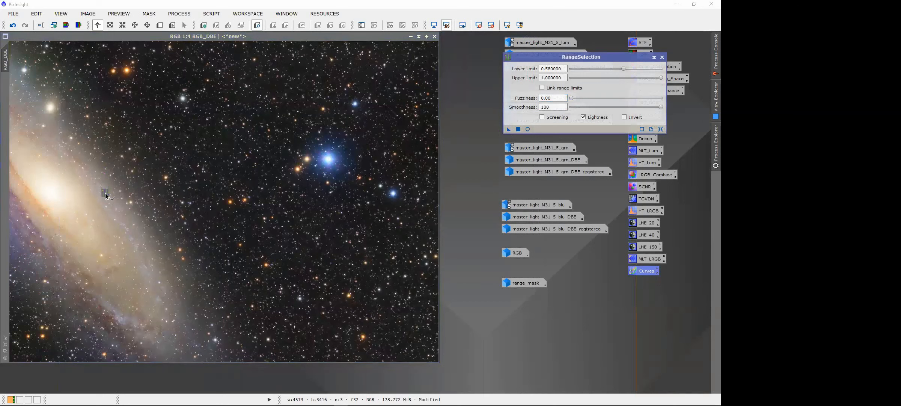
drag(106, 194, 106, 194)
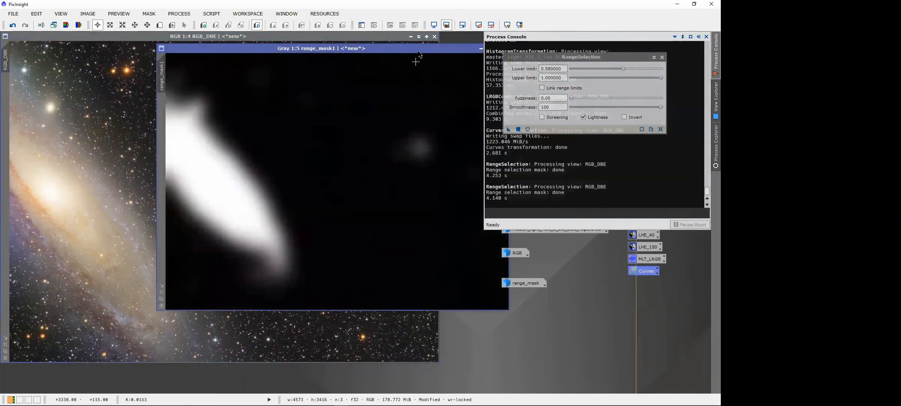
drag(419, 53, 377, 81)
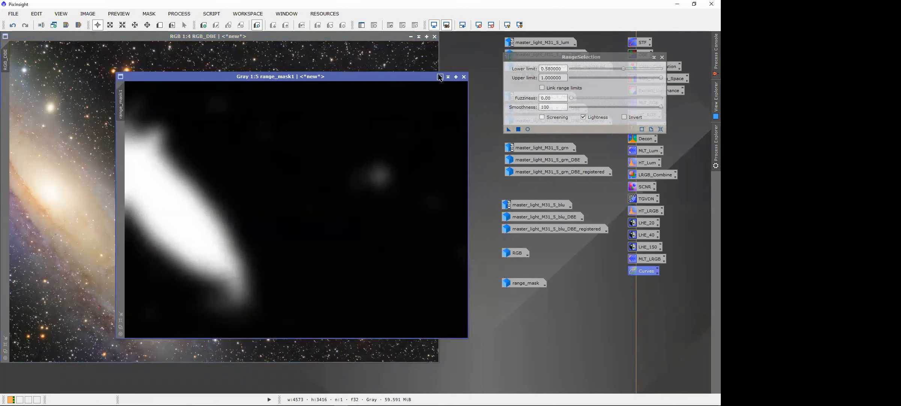
click(440, 77)
drag(315, 209, 413, 225)
double_click(414, 225)
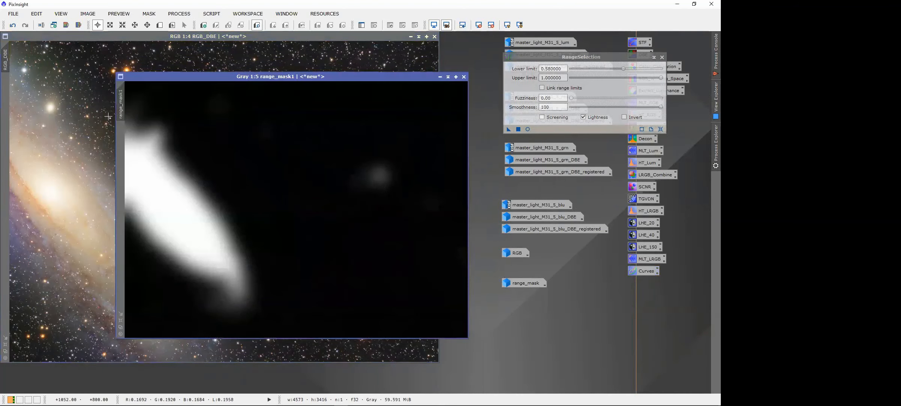
drag(121, 103, 5, 101)
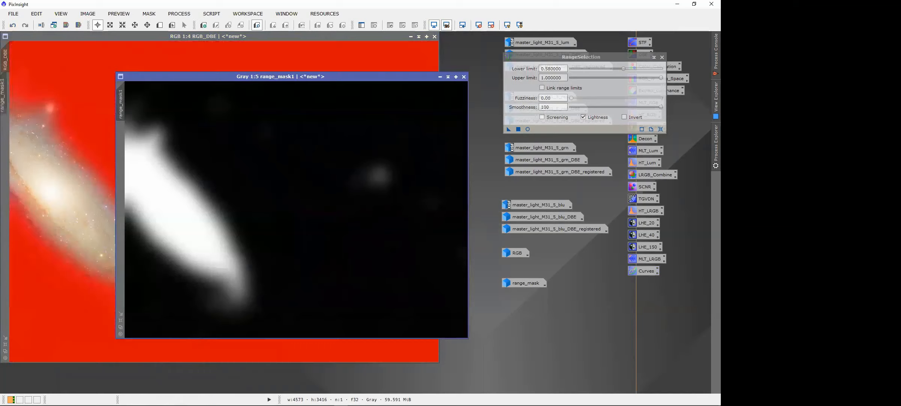
Step: Invert the mask on RGB_DBE to protect the galaxy, store range_mask1 below the range_mask icon, and close RangeSelection
click(440, 77)
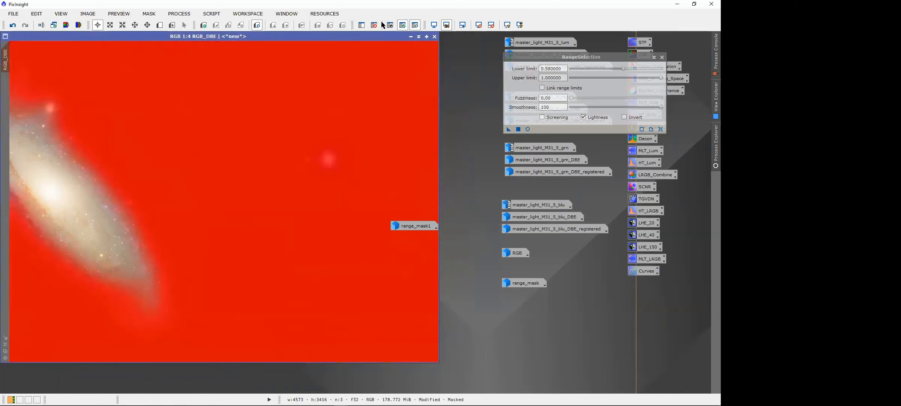
click(391, 25)
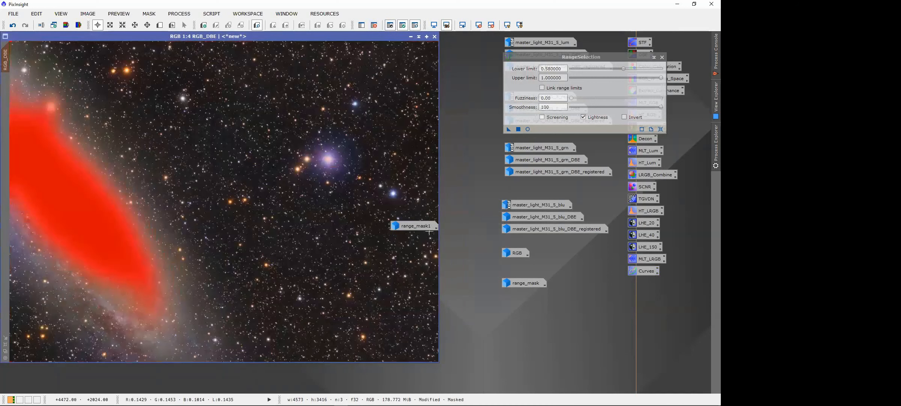
drag(413, 225, 523, 299)
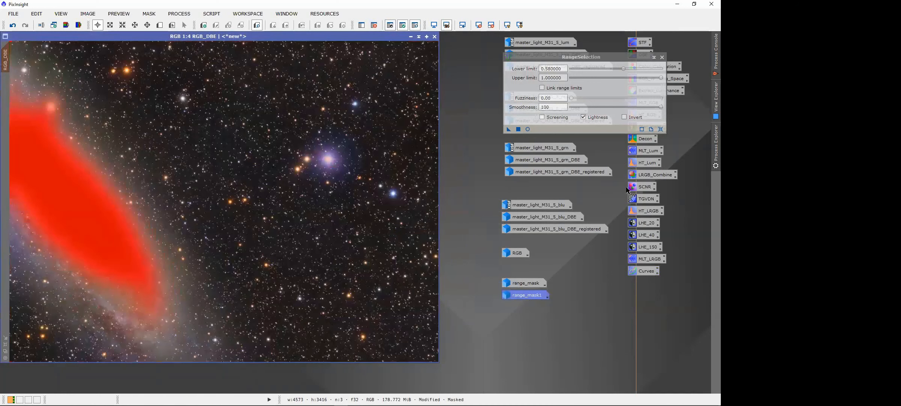
click(662, 57)
Step: Open the saved Curves process with a real-time preview and try control points on the lightness curve, including one at about (0.201, 0.210)
double_click(647, 271)
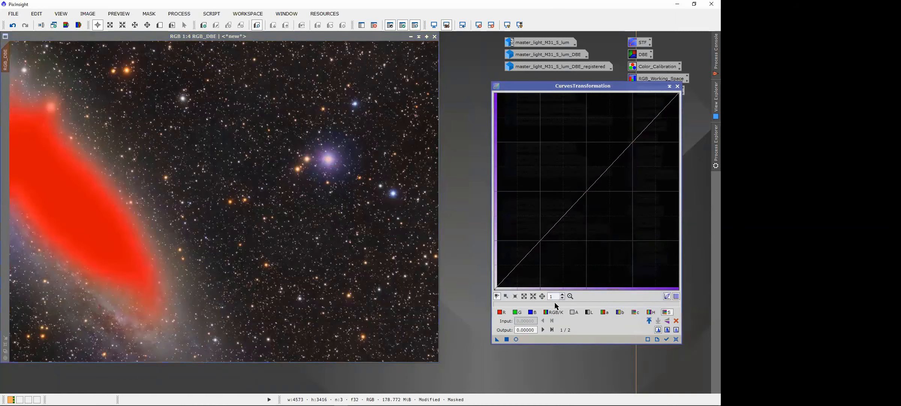
click(516, 339)
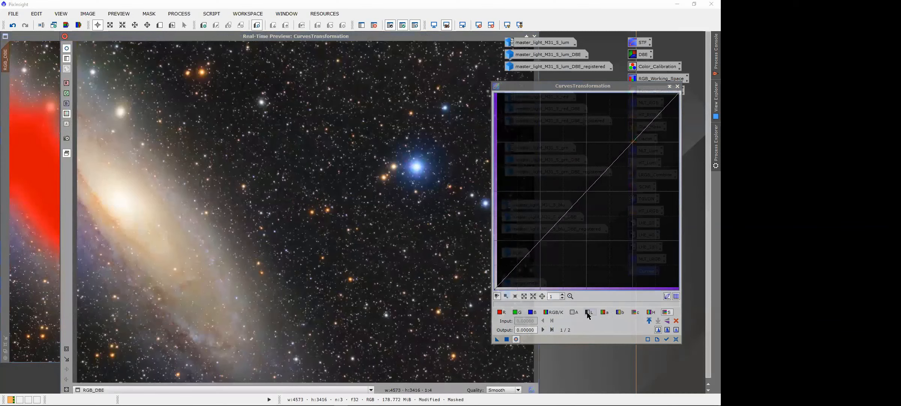
click(589, 312)
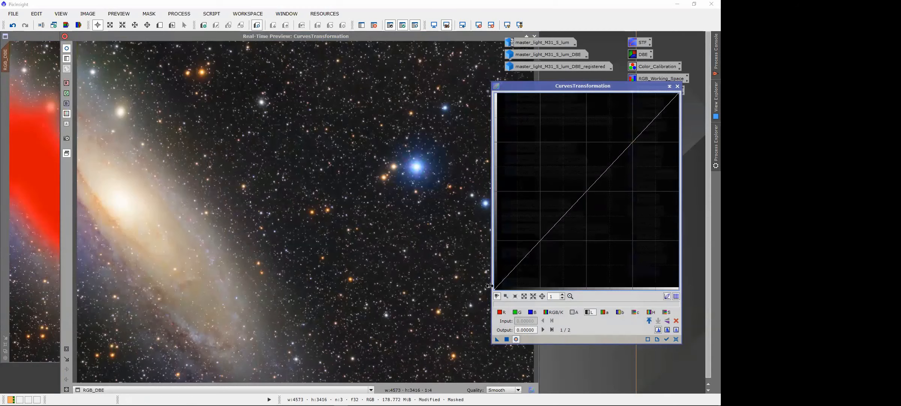
drag(179, 139, 145, 124)
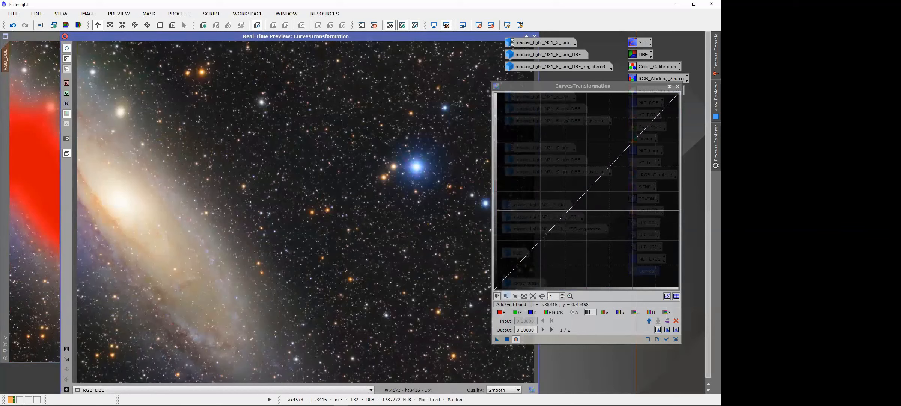
click(527, 253)
click(541, 238)
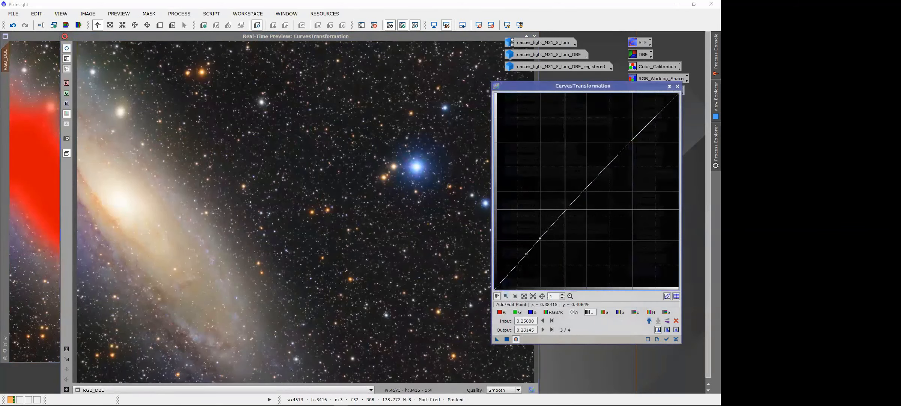
mouse_move(561, 216)
mouse_down()
mouse_move(595, 238)
mouse_move(572, 209)
mouse_move(567, 214)
mouse_up()
drag(540, 238, 531, 248)
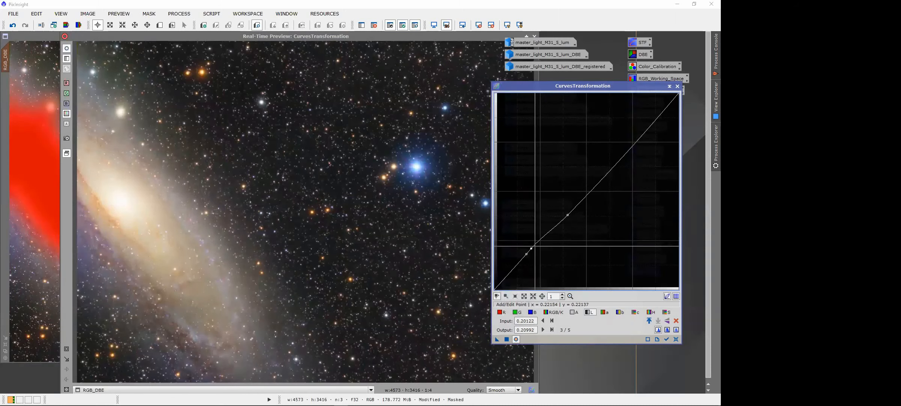
Step: Try darkening the background by reshaping the lower lightness curve, with a control point at about (0.132, 0.122)
drag(567, 215, 508, 274)
click(526, 254)
drag(531, 248, 519, 266)
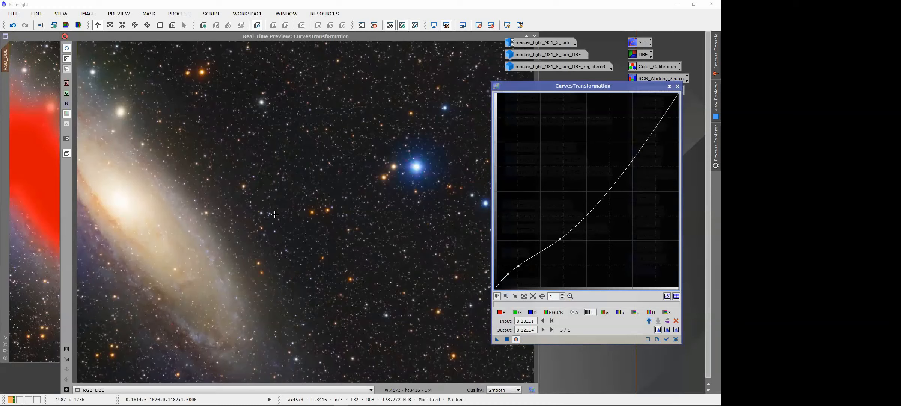
click(276, 142)
drag(276, 141, 306, 140)
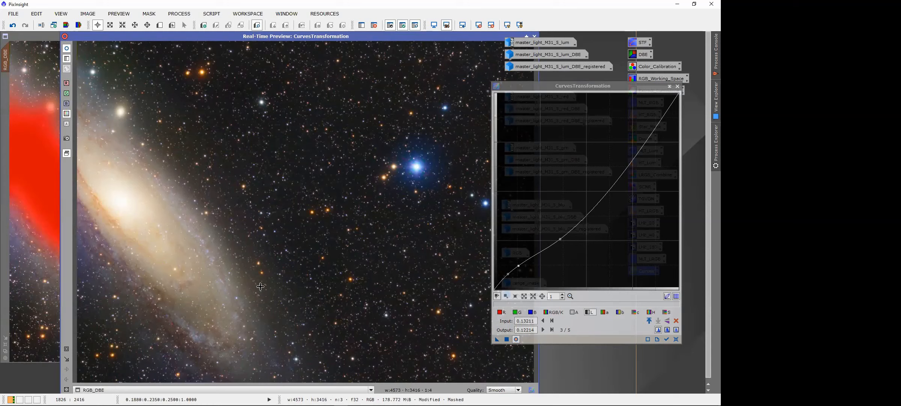
Step: Compare the preview of RGB_DBE with and without the lightness curve adjustment
click(66, 49)
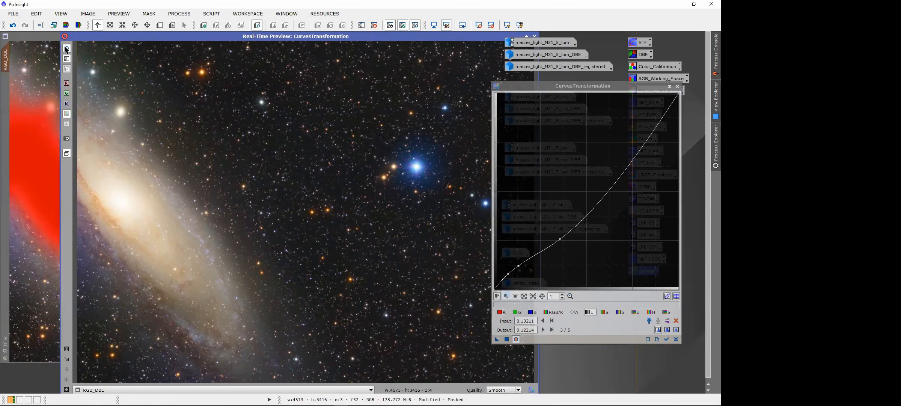
click(66, 49)
click(66, 49)
click(66, 49)
click(66, 49)
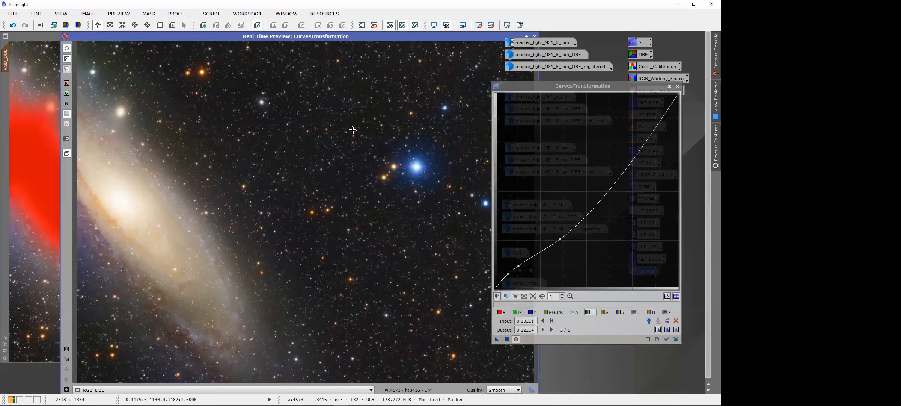
Step: Close CurvesTransformation and the real-time preview without applying the curve, and remove the mask from RGB_DBE
click(678, 86)
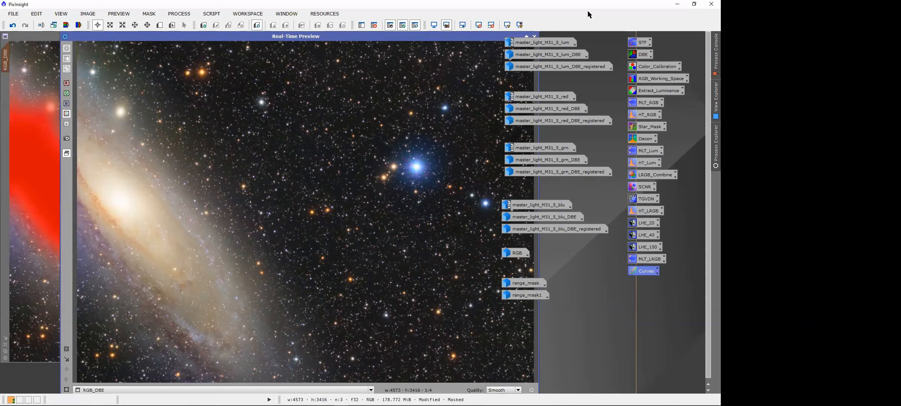
click(535, 36)
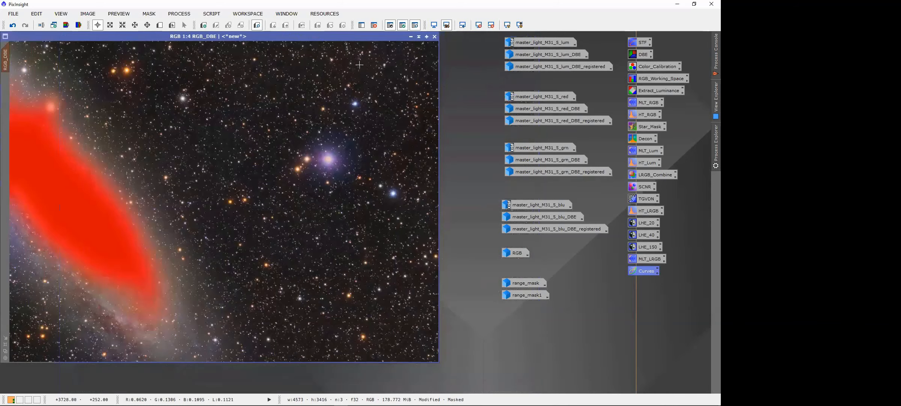
click(374, 25)
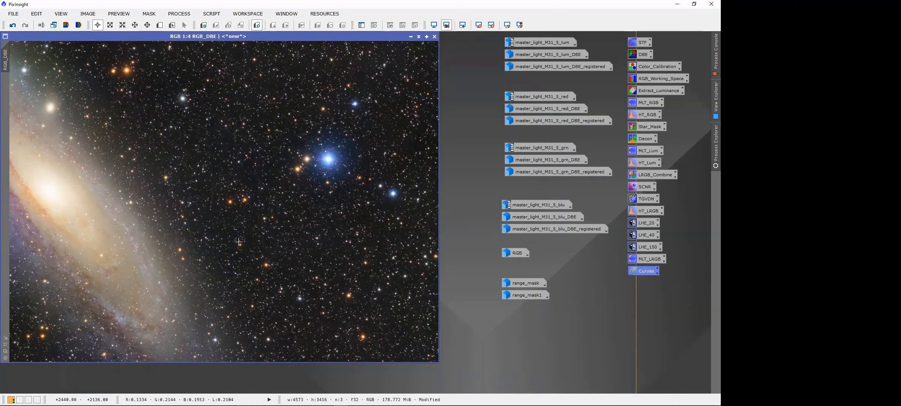
Step: Switch to the Windows system settings and examine the processor, RAM and Windows specifications of this PC
mouse_move(239, 404)
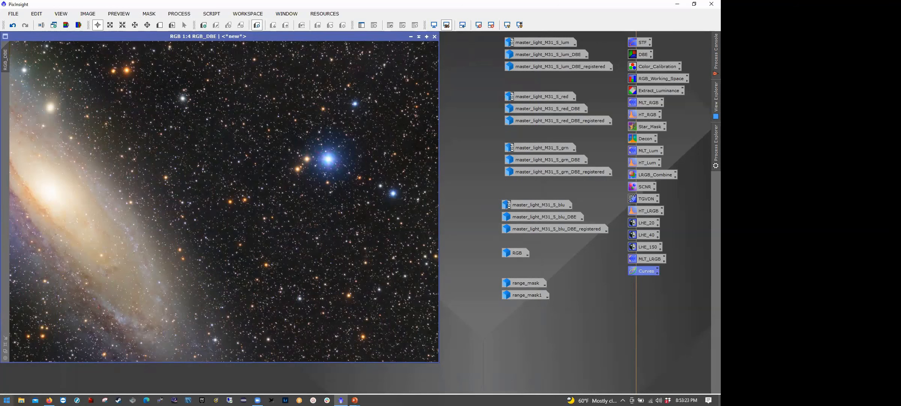
click(6, 400)
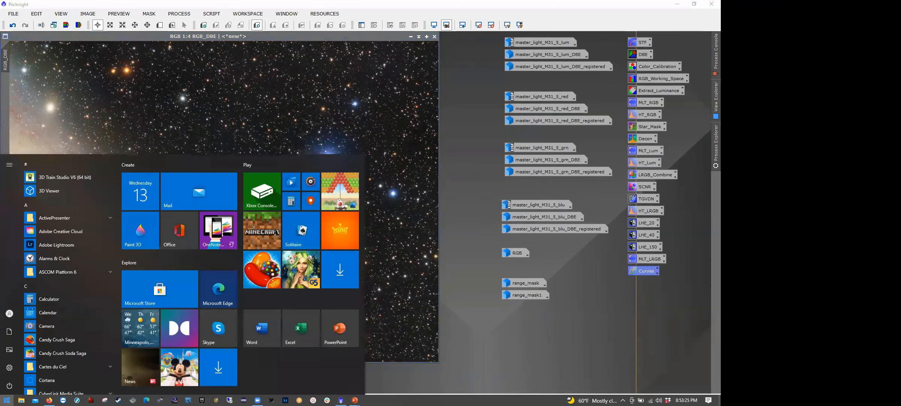
right_click(7, 400)
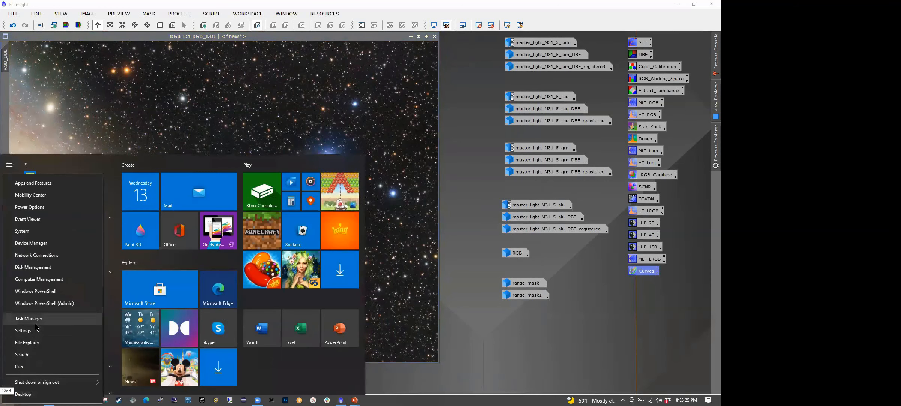
click(31, 232)
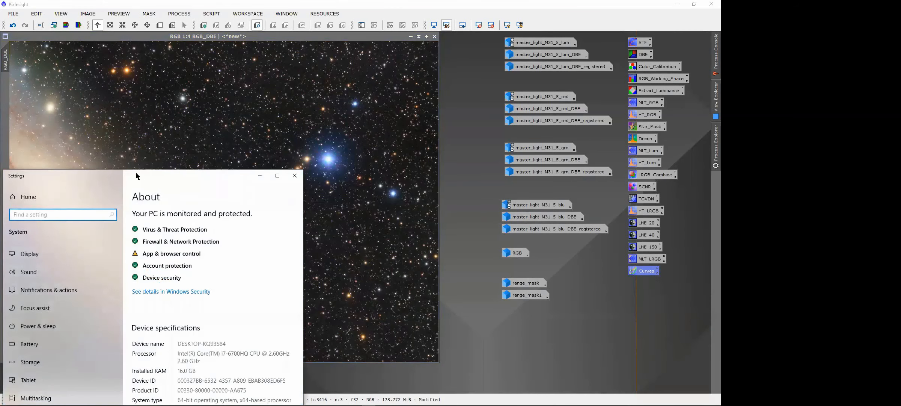
drag(140, 173, 285, 58)
scroll(326, 223, down, 4)
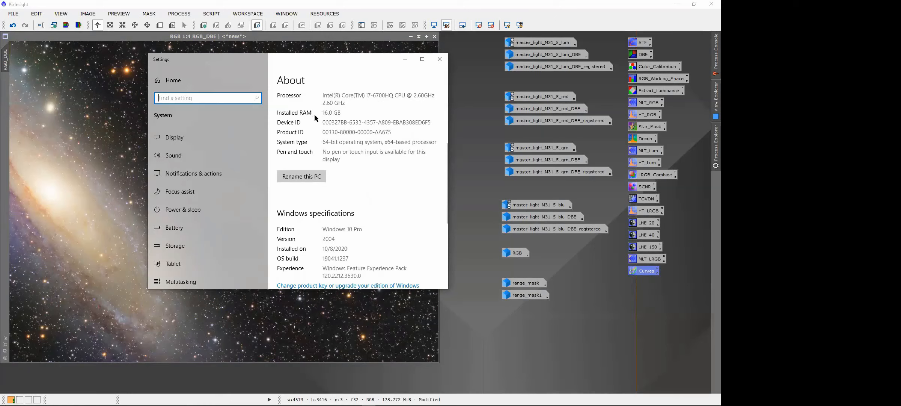
scroll(347, 206, down, 3)
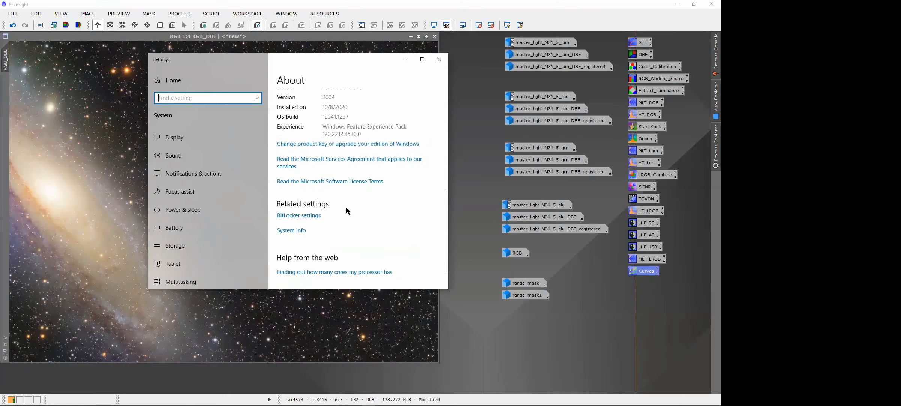
scroll(346, 207, up, 1)
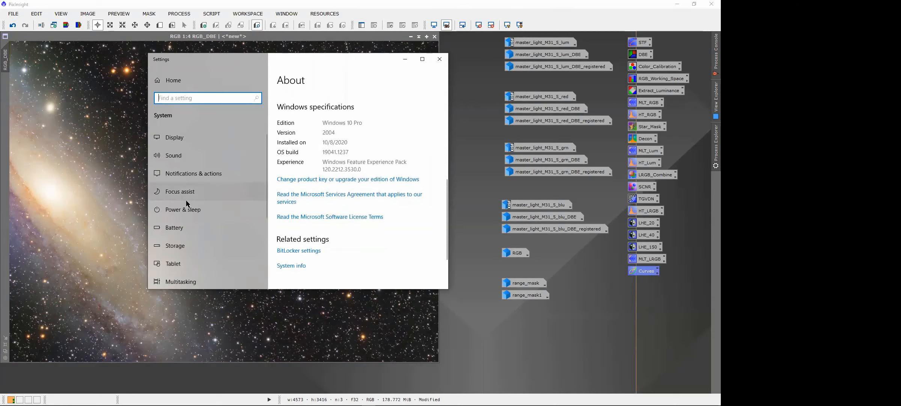
Step: Examine the storage usage of Local Disk (C:) and look through the other system settings categories
click(169, 248)
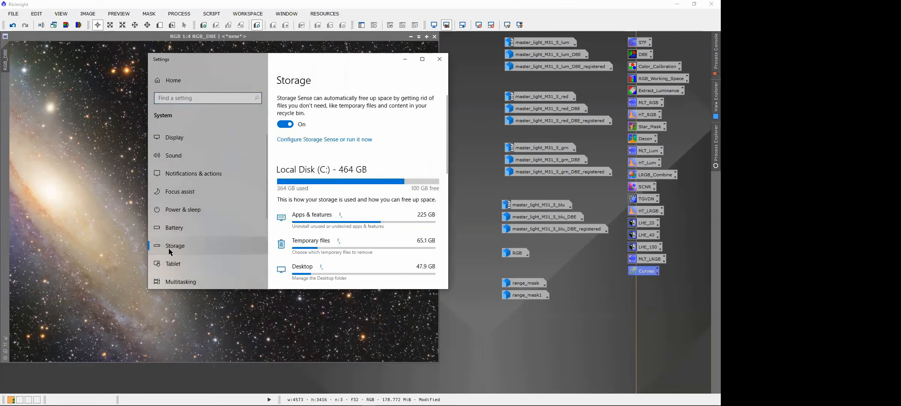
scroll(356, 205, down, 3)
scroll(355, 176, up, 1)
scroll(347, 144, up, 2)
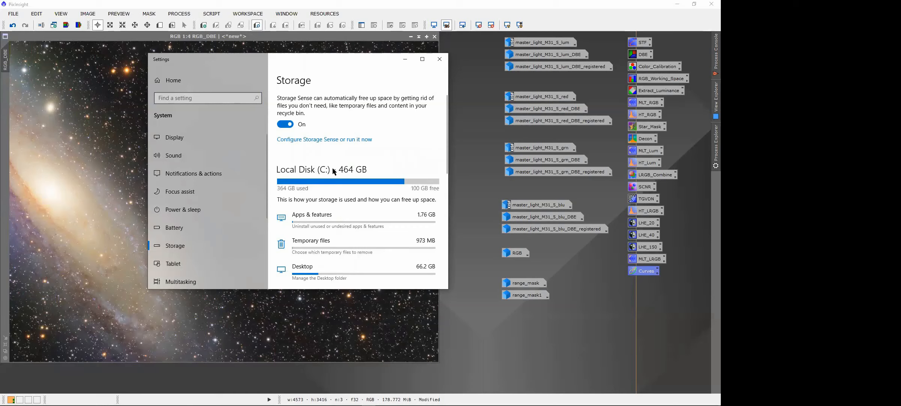
scroll(184, 247, down, 2)
scroll(183, 246, up, 2)
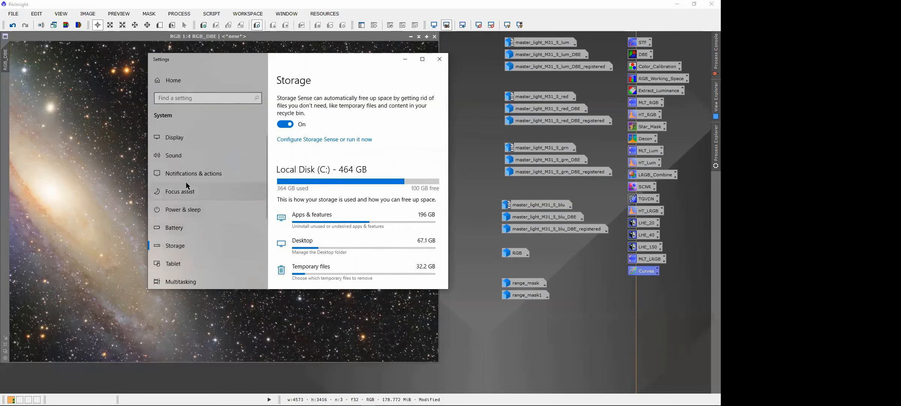
scroll(184, 216, down, 2)
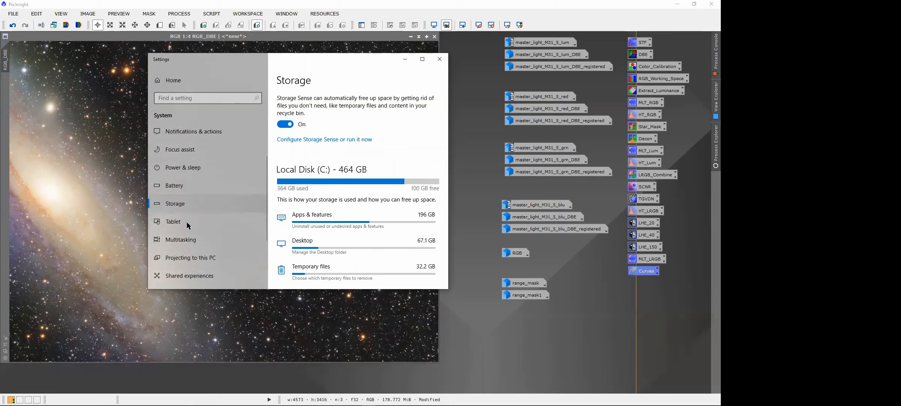
scroll(182, 265, down, 2)
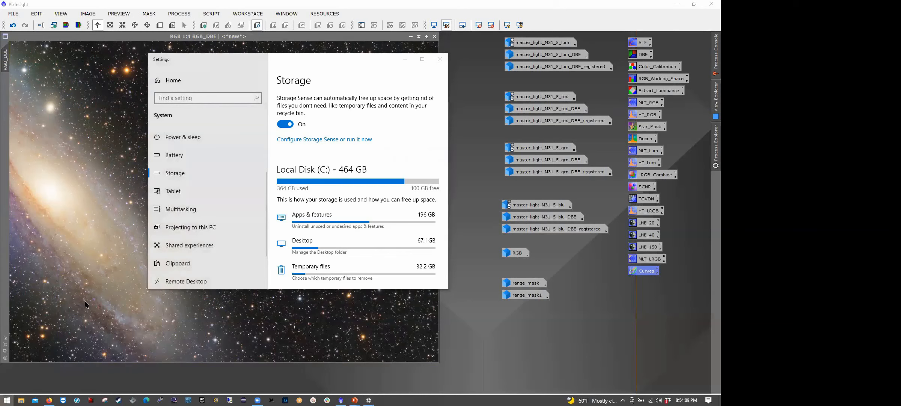
Step: Request Windows Settings again, then close its window to return to PixInsight
key(super)
key(Escape)
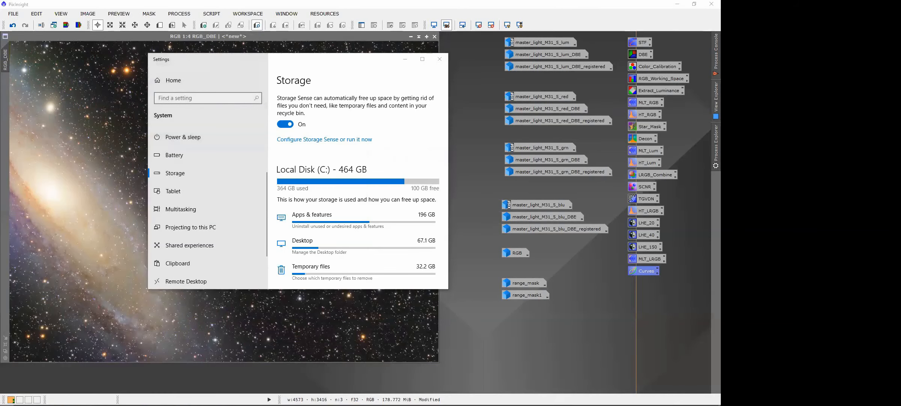
right_click(5, 400)
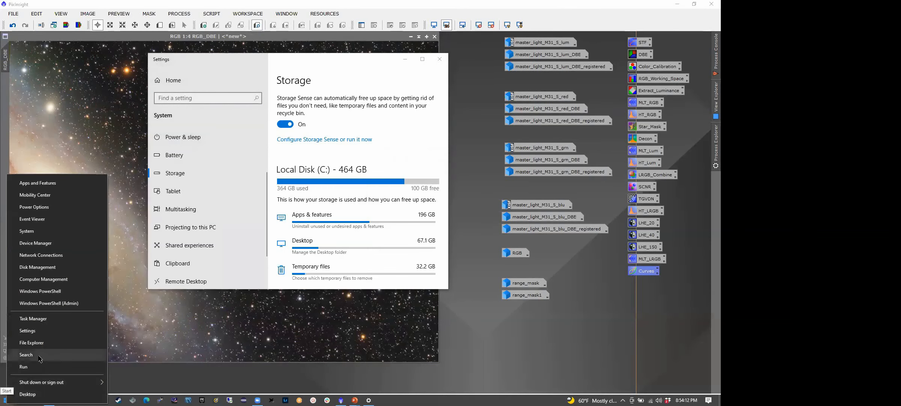
click(56, 330)
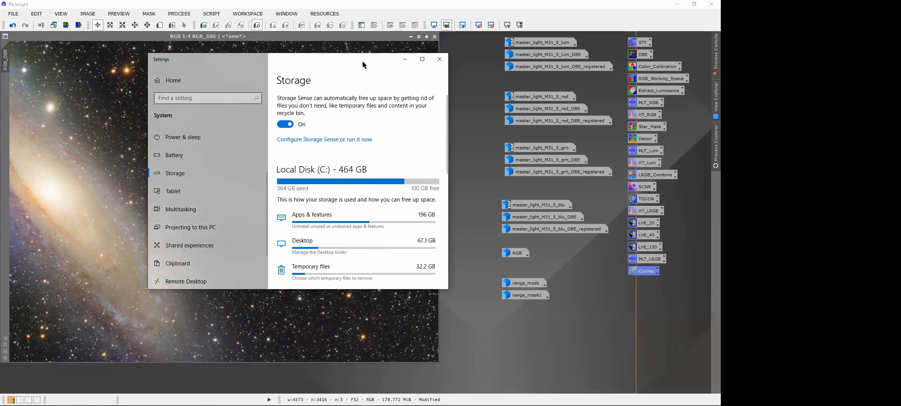
drag(362, 61, 383, 121)
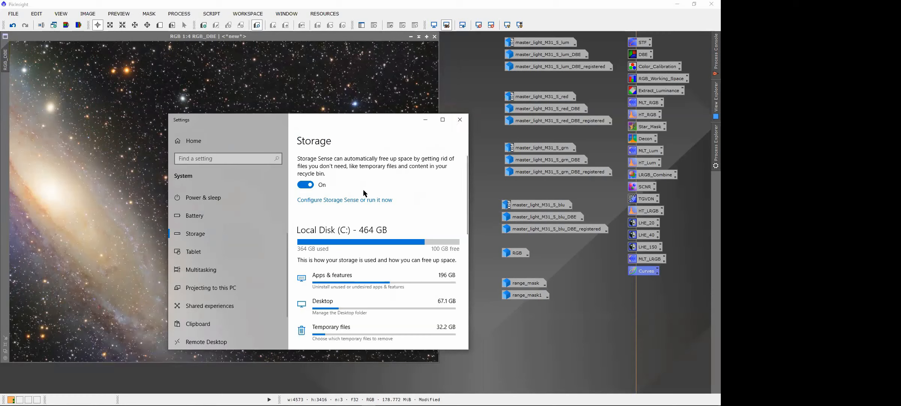
click(461, 120)
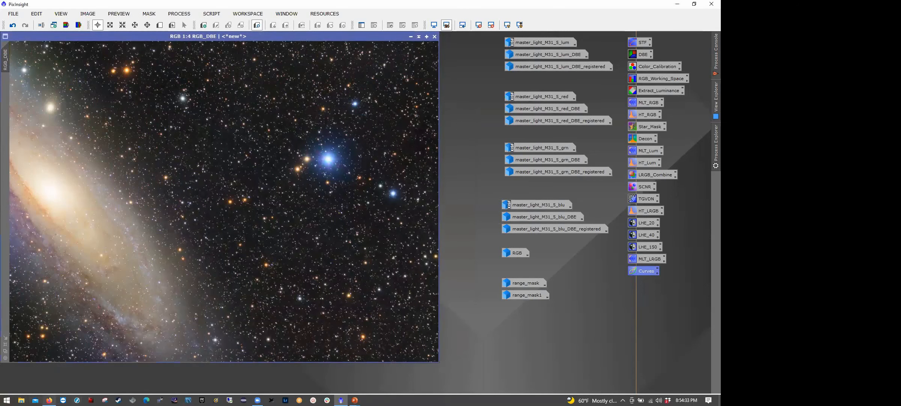
mouse_move(49, 399)
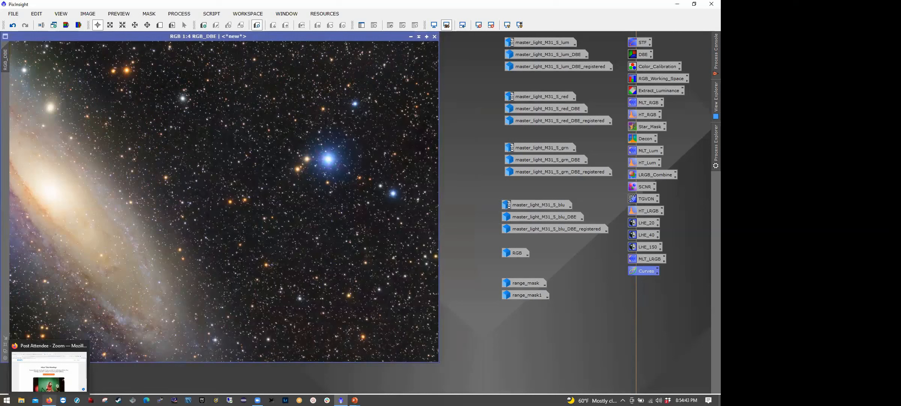
Step: Open the saved TGVDN noise reduction process and take RGB_DBE back to its state before the saturation boost
double_click(649, 200)
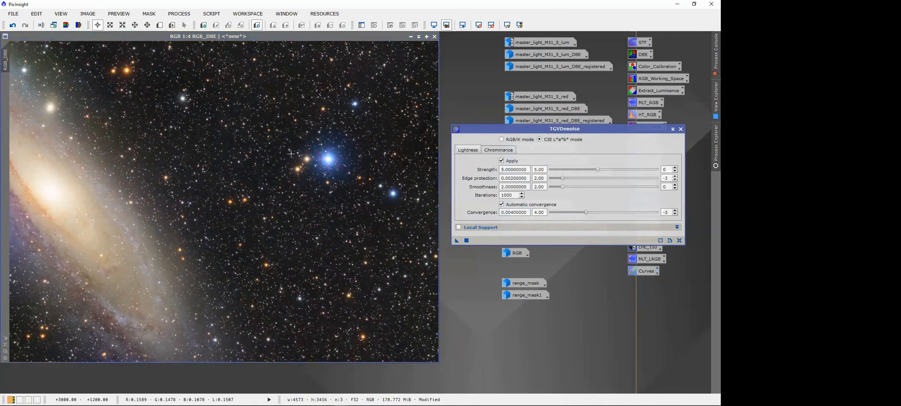
right_click(269, 137)
key(Escape)
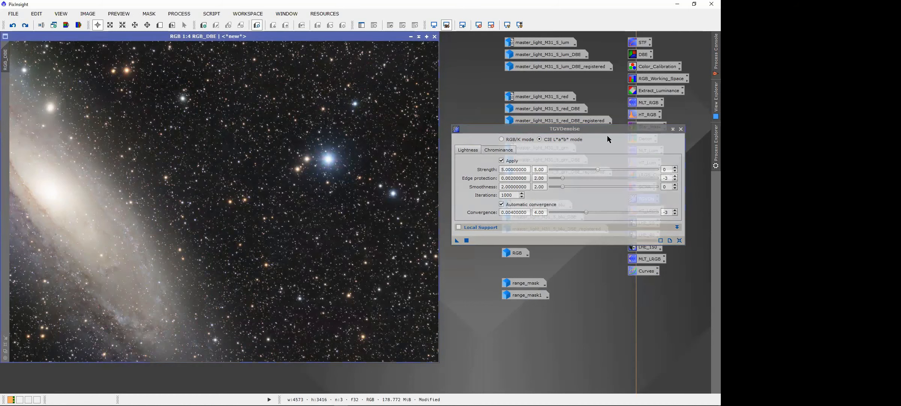
Step: Define a preview over the lower galaxy arm in RGB_DBE, extract it as a separate image, and display it without the screen stretch
click(160, 28)
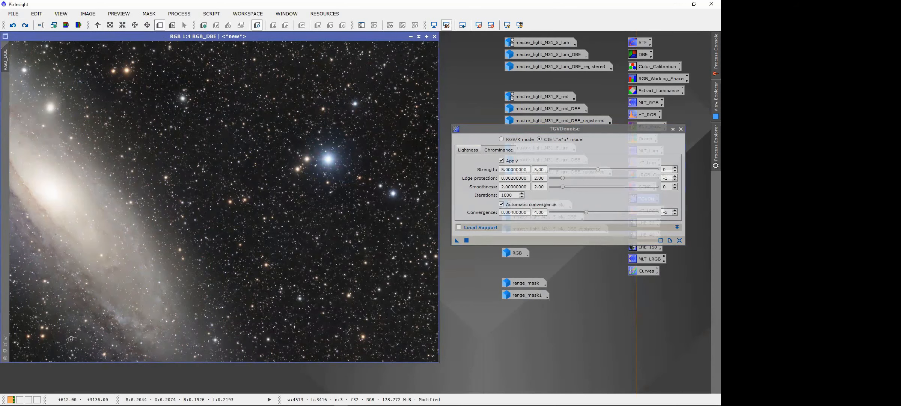
drag(44, 299, 131, 349)
click(7, 89)
drag(7, 89, 458, 290)
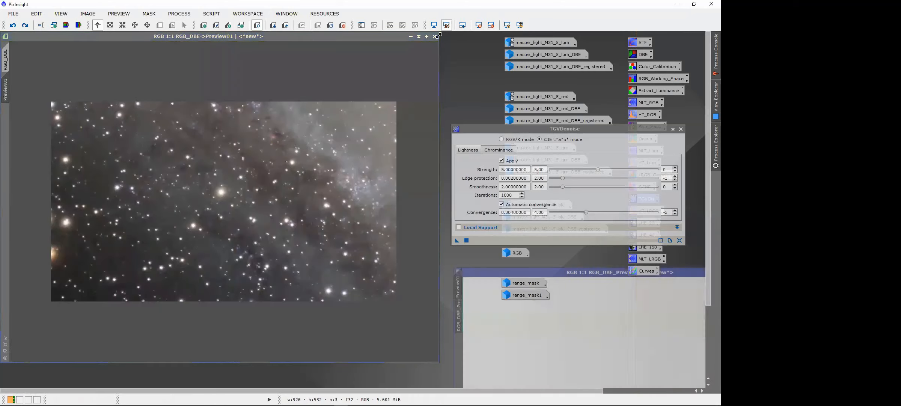
click(411, 37)
drag(577, 271, 172, 62)
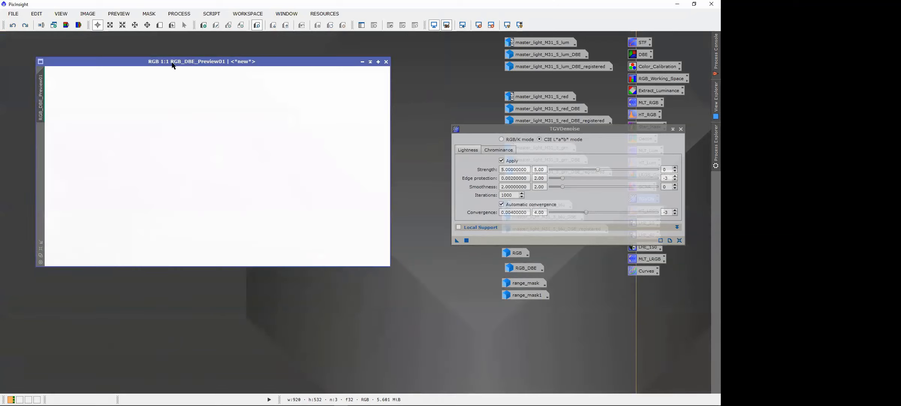
click(434, 26)
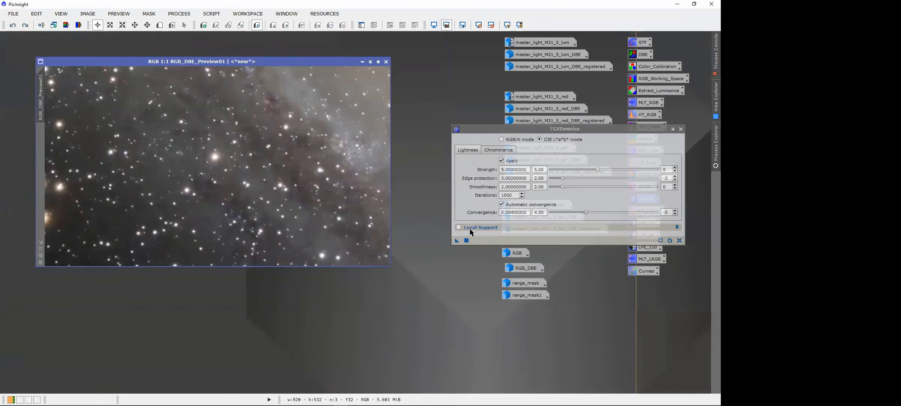
Step: Test TGVDenoise on the extracted preview image and check its convergence iterations in the process log
drag(524, 130, 529, 246)
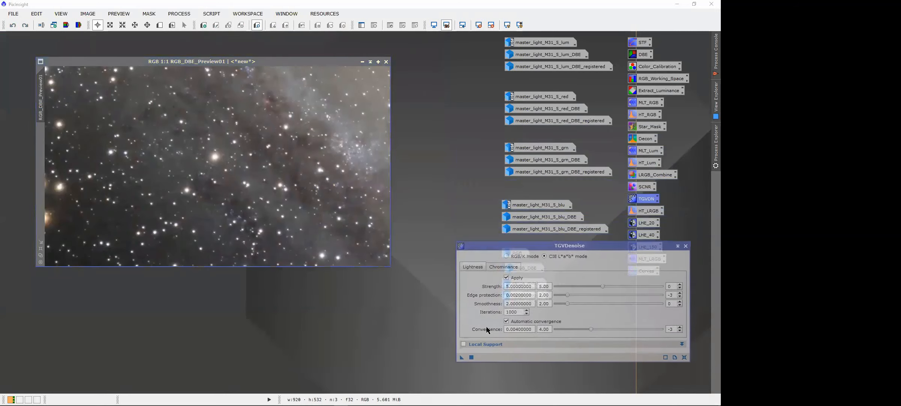
click(462, 357)
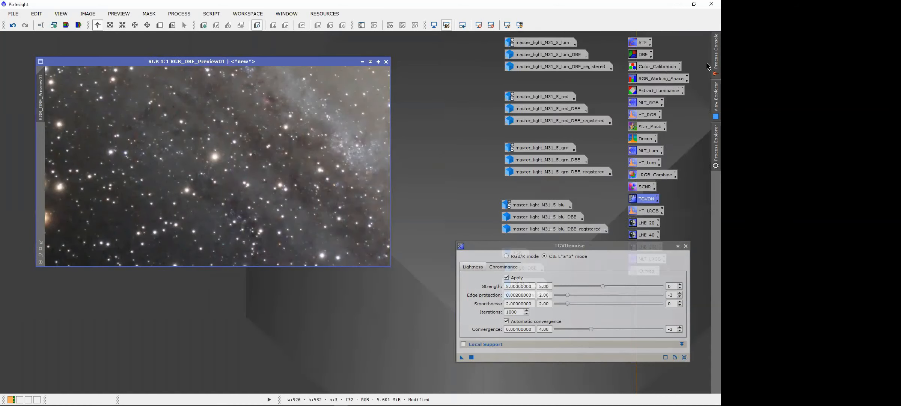
click(709, 56)
Step: Lower the TGVDenoise iteration limit for lightness and set the chrominance iterations to 150
drag(518, 312, 483, 312)
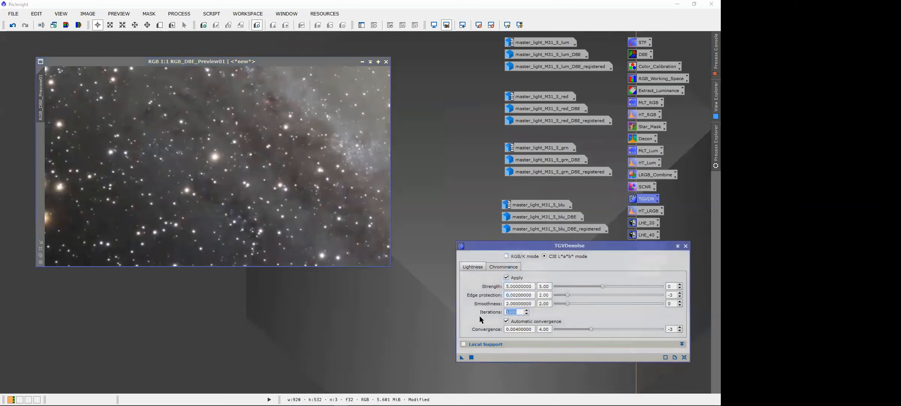
text(15)
click(509, 267)
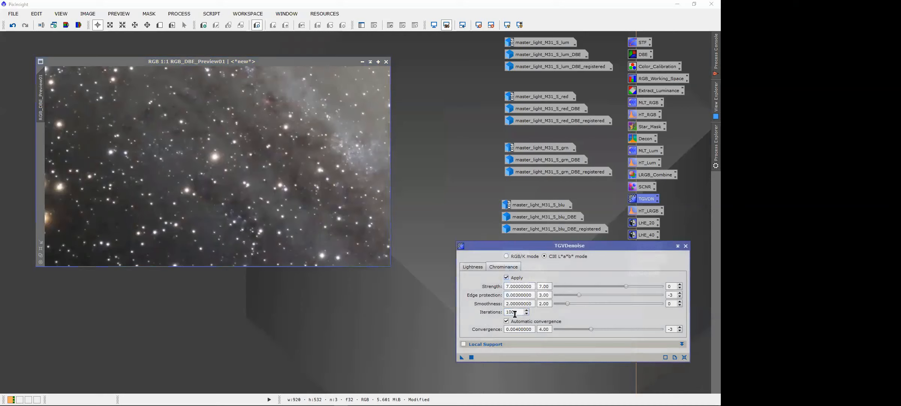
drag(517, 311, 499, 312)
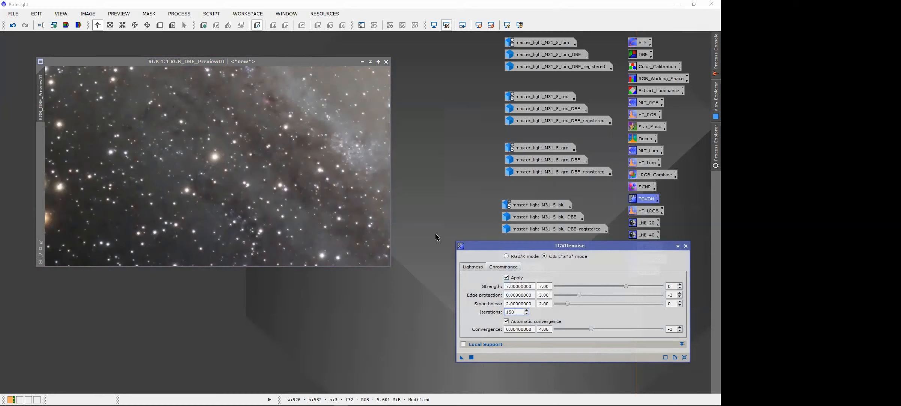
Step: Discard the extracted preview image without saving and restore the minimized RGB_DBE image
click(386, 62)
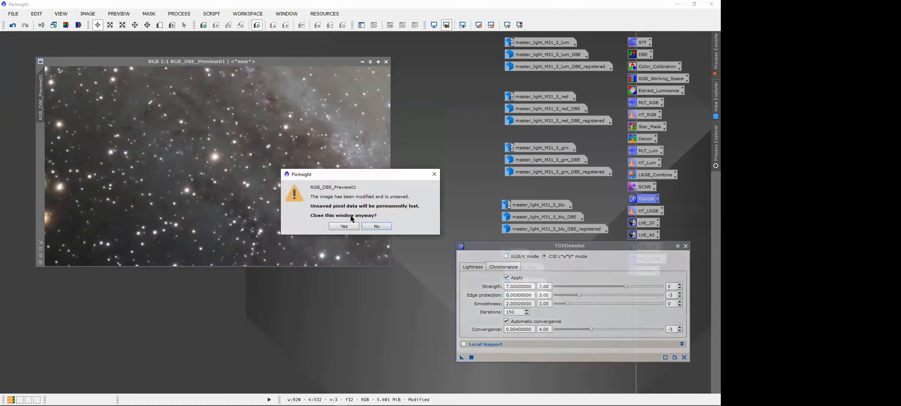
click(343, 226)
drag(518, 245, 484, 101)
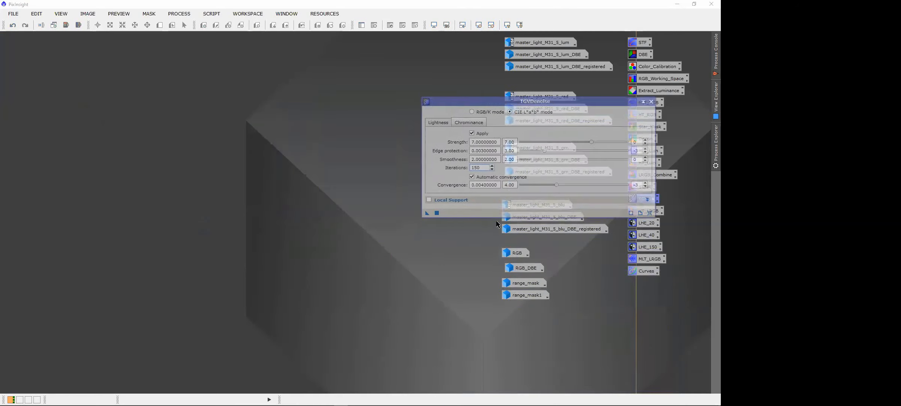
double_click(527, 268)
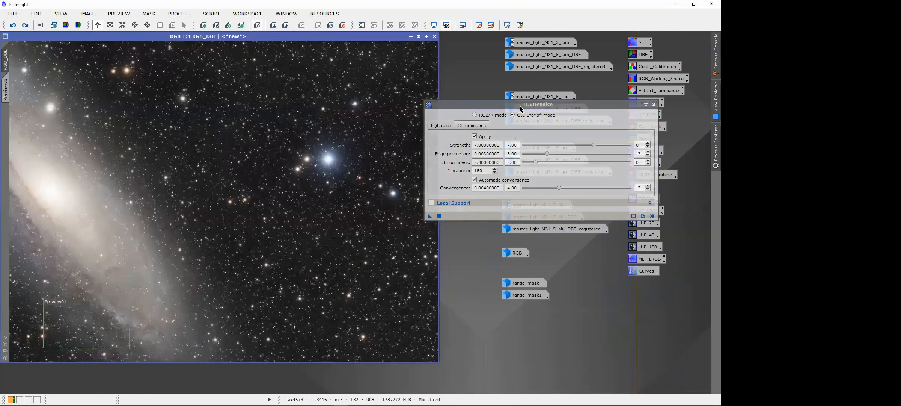
Step: Apply TGVDenoise with the adjusted iterations to the full RGB_DBE image
drag(520, 106, 551, 279)
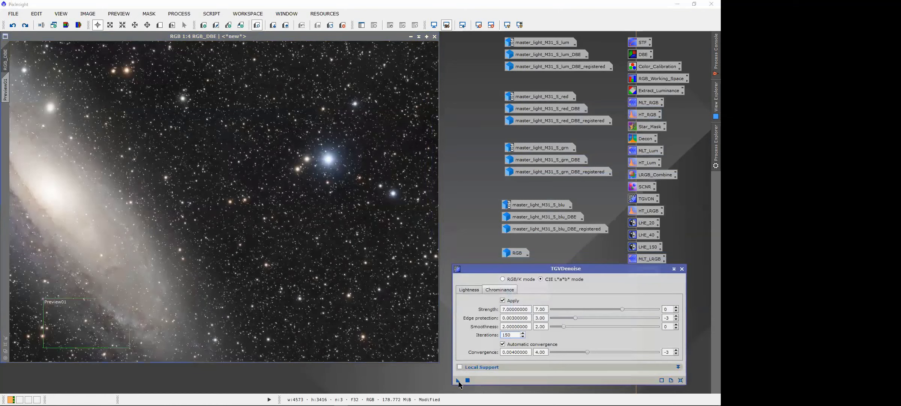
click(458, 380)
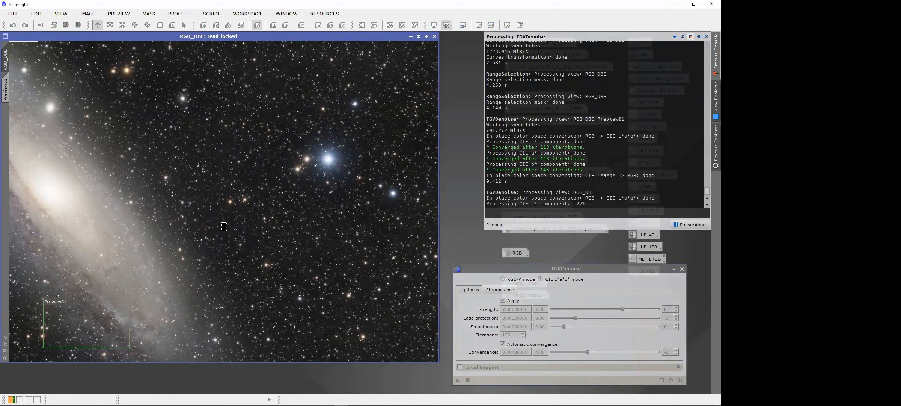
mouse_move(7, 400)
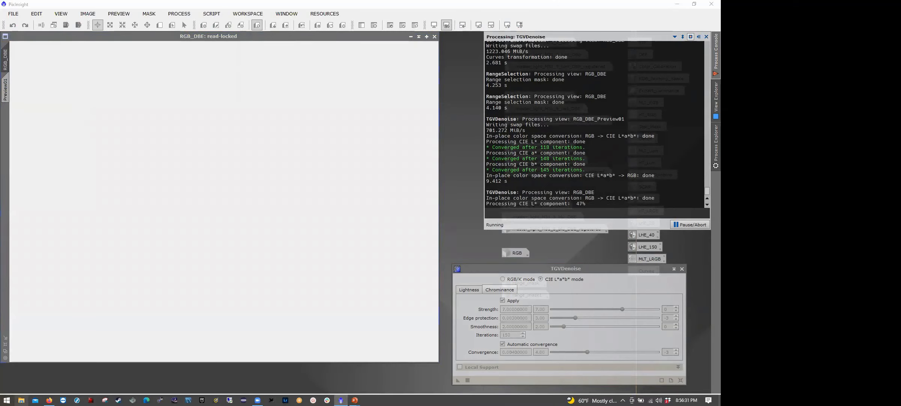
Step: Open File Explorer and check the storage capacity and free space in the Local Disk (C:) properties
click(21, 400)
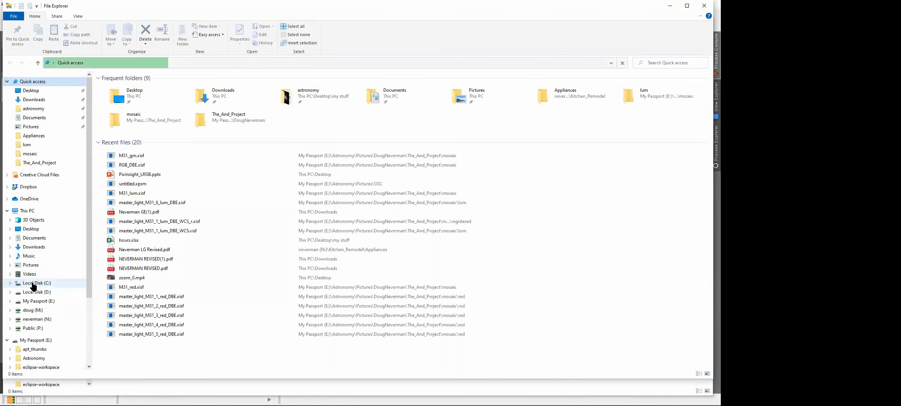
right_click(32, 284)
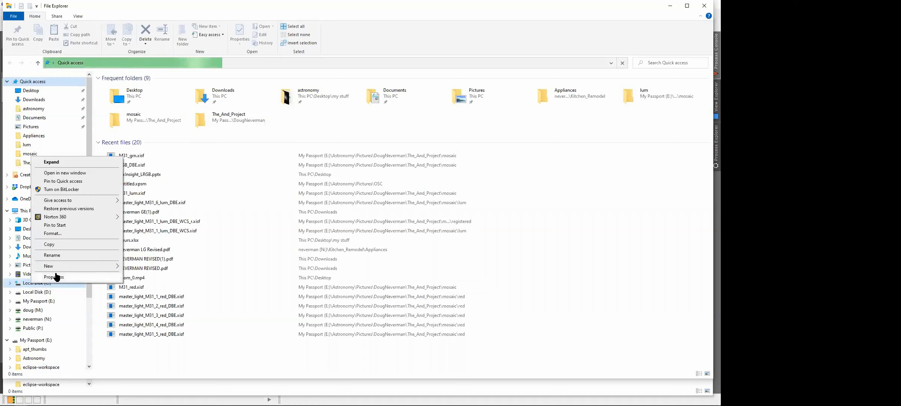
click(54, 277)
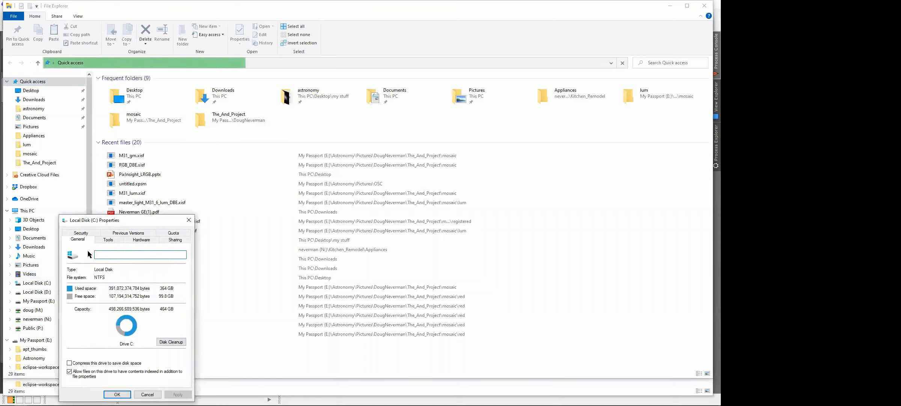
drag(125, 219, 170, 120)
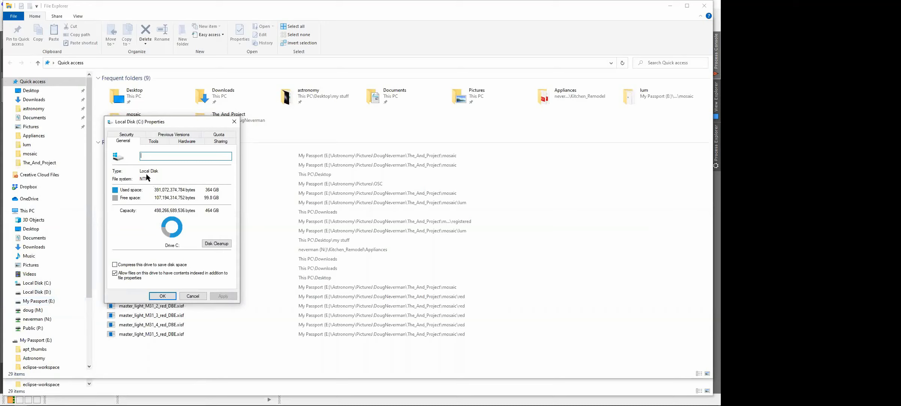
click(167, 135)
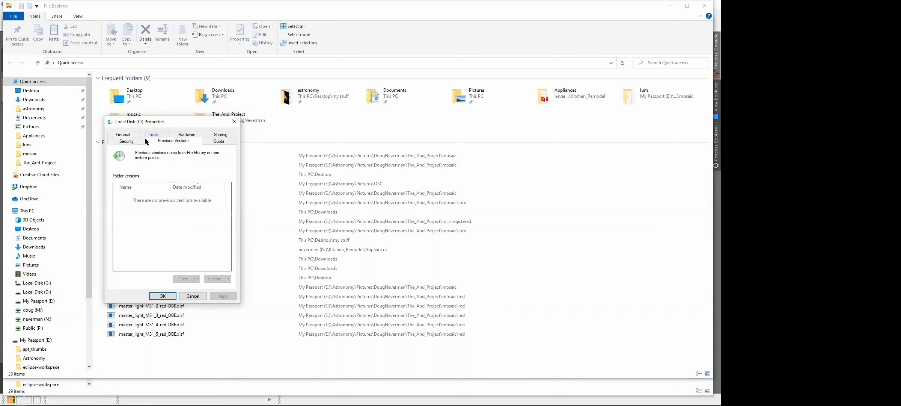
click(123, 134)
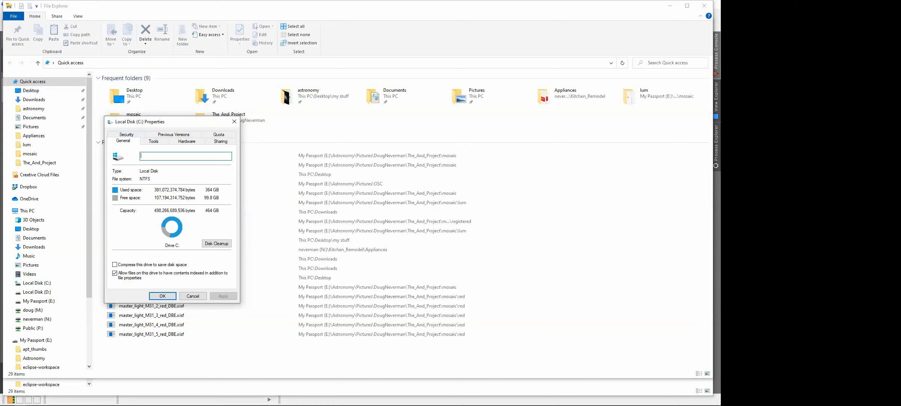
Step: Review CPU, memory and disk C:, D: and E: performance in Task Manager, and close it along with the drive properties
right_click(401, 400)
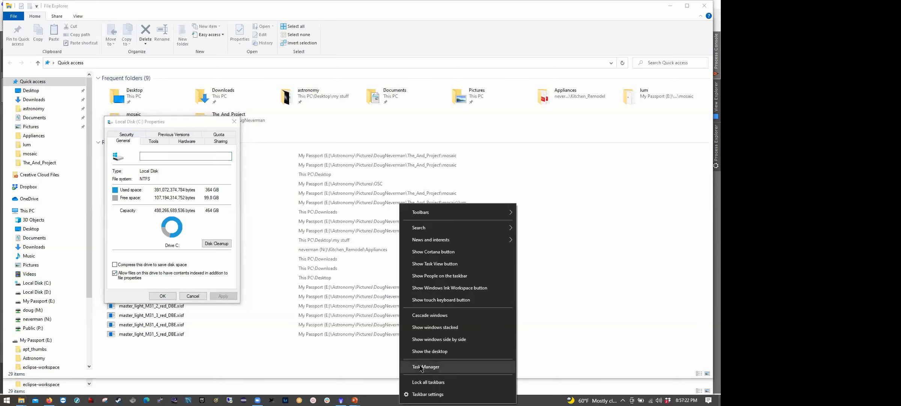
click(421, 366)
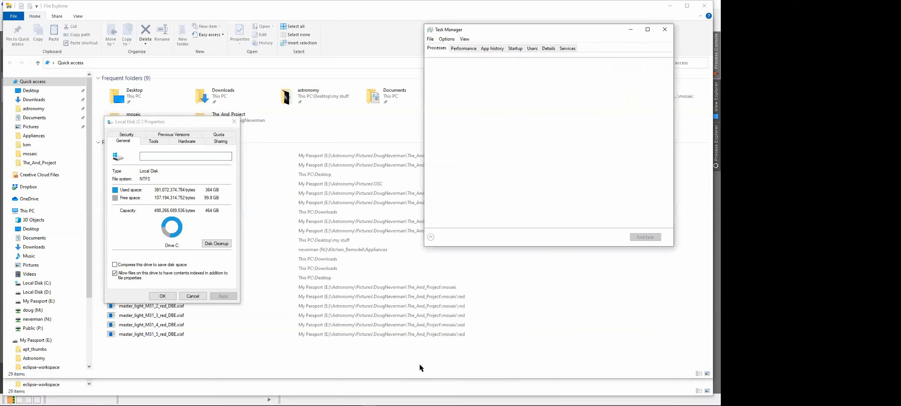
click(464, 48)
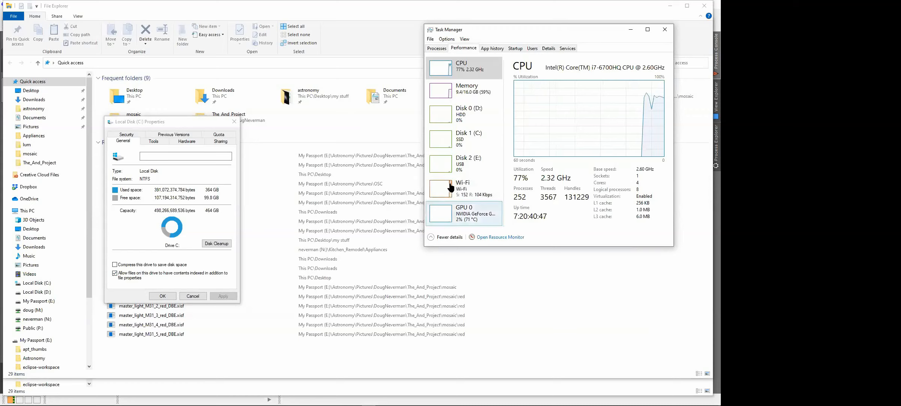
click(446, 93)
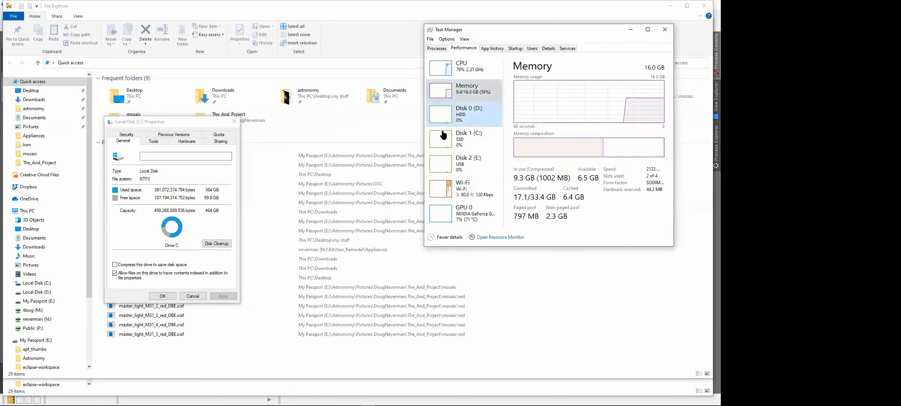
click(444, 142)
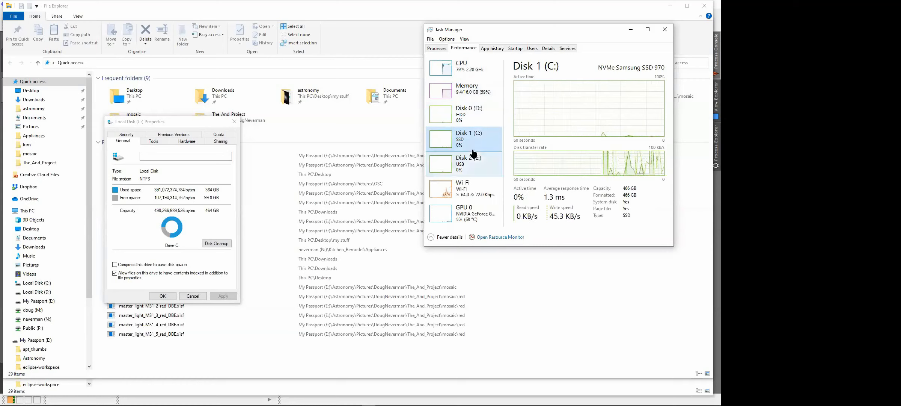
click(443, 169)
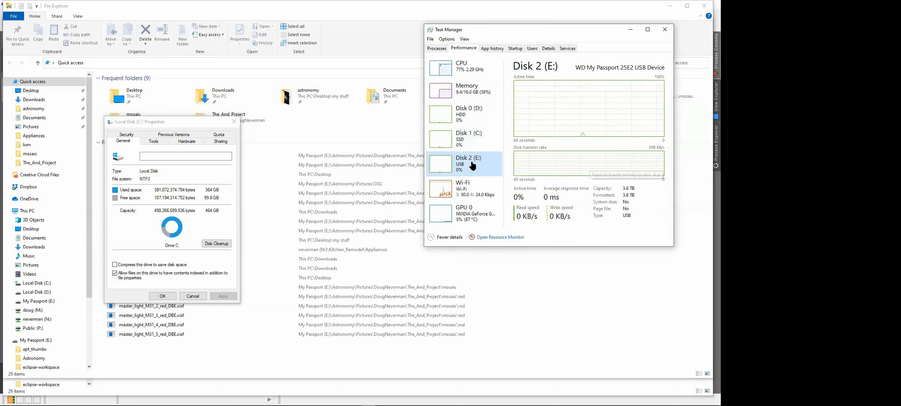
click(442, 143)
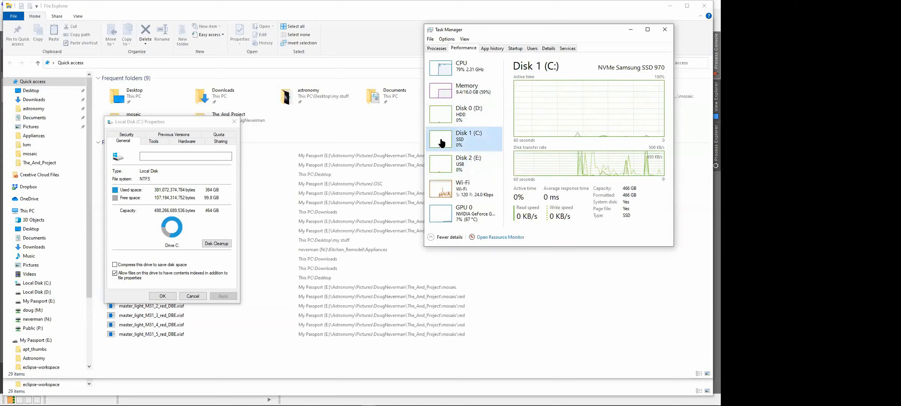
click(446, 119)
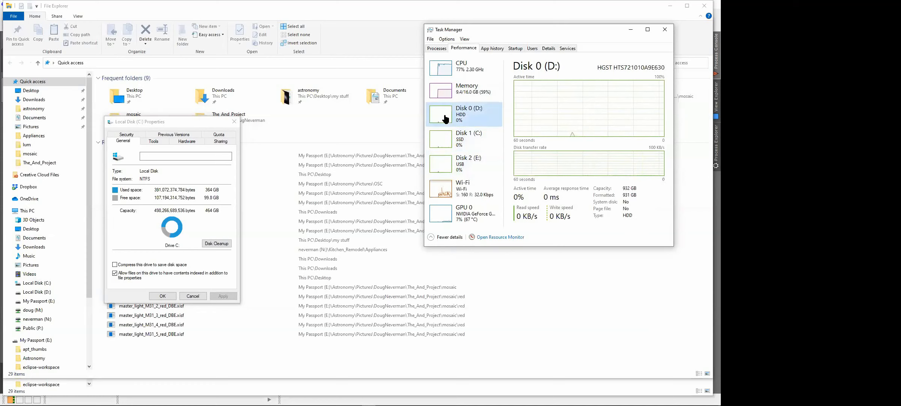
click(446, 140)
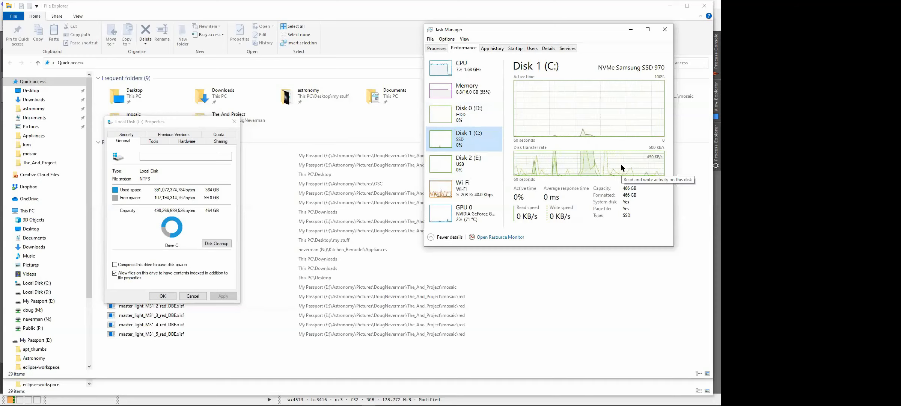
click(665, 30)
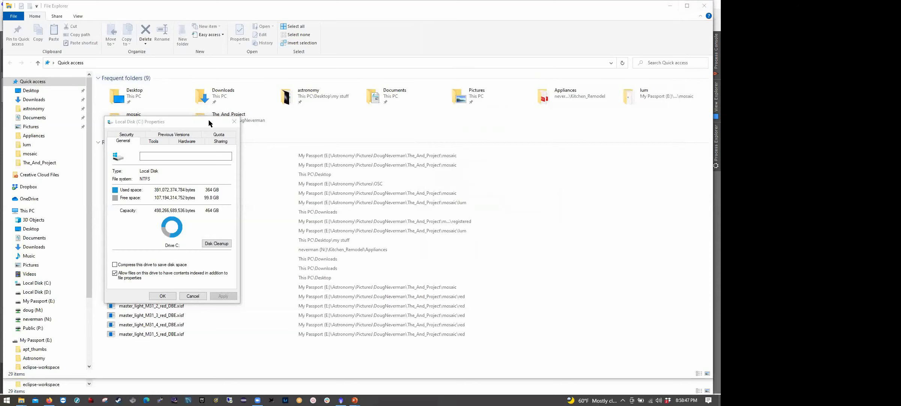
click(234, 122)
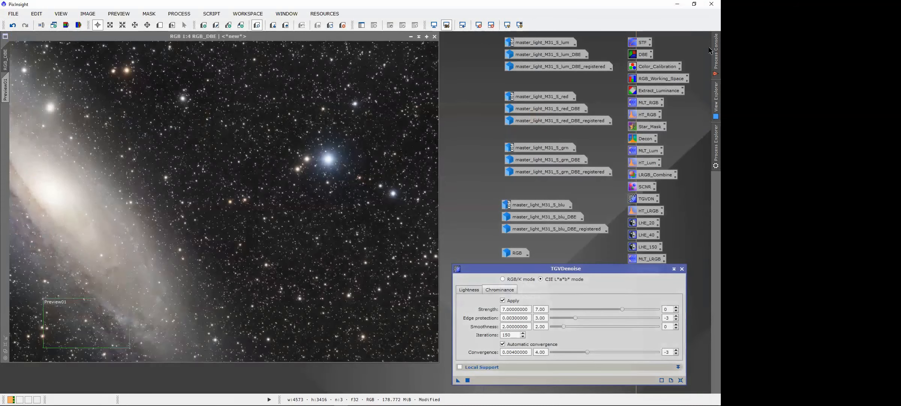
Step: Check the TGVDenoise run in the process log and inspect the denoised RGB_DBE stars and background at 7:1
mouse_move(711, 51)
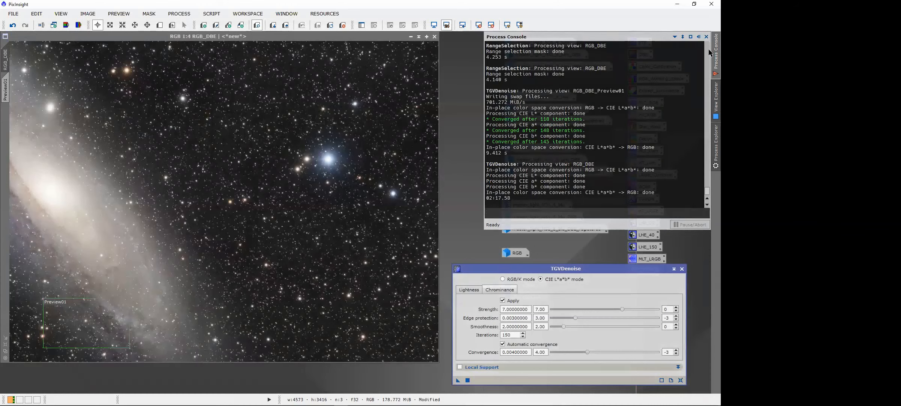
scroll(248, 148, up, 4)
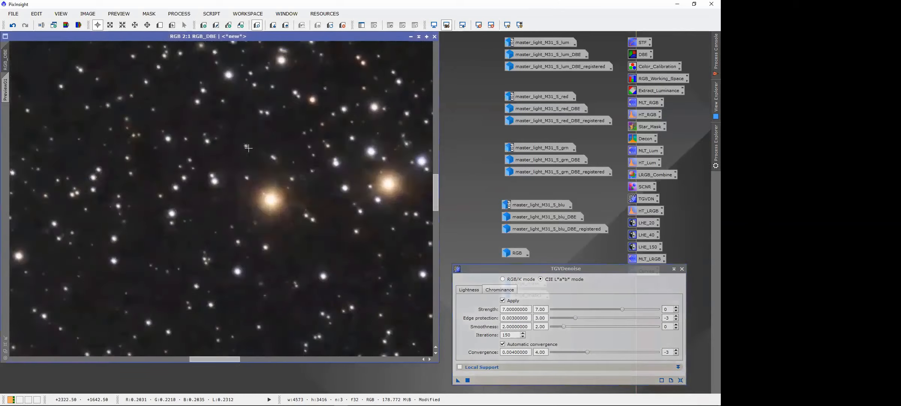
scroll(248, 148, up, 5)
mouse_move(214, 362)
mouse_down()
mouse_move(139, 360)
mouse_move(215, 351)
mouse_up()
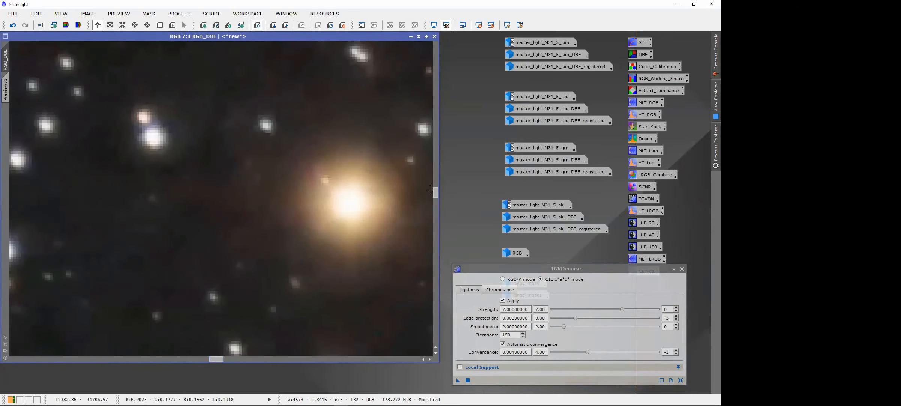
drag(436, 195, 435, 152)
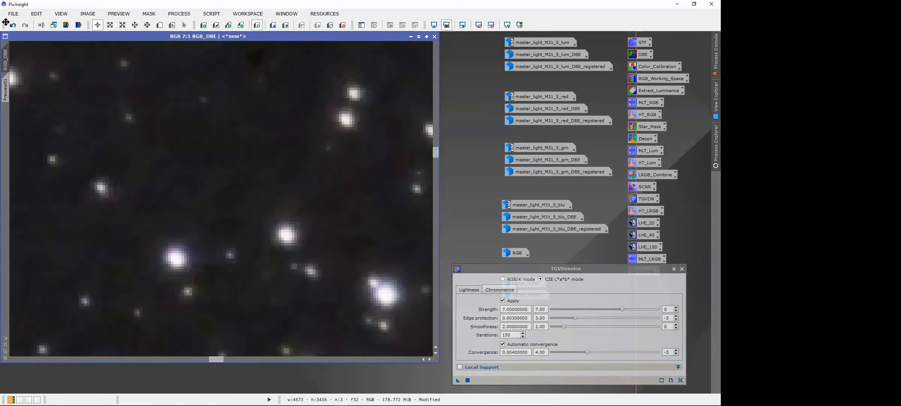
Step: Undo and redo TGVDenoise on the zoomed RGB_DBE background to compare the noise before and after
right_click(48, 72)
click(65, 78)
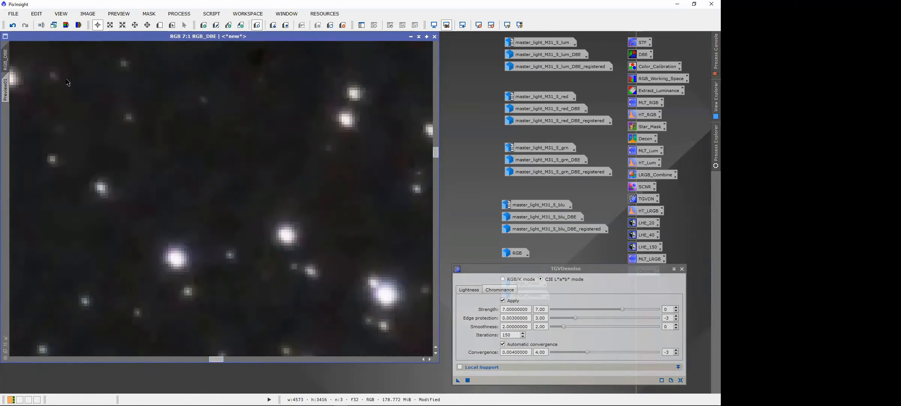
click(15, 27)
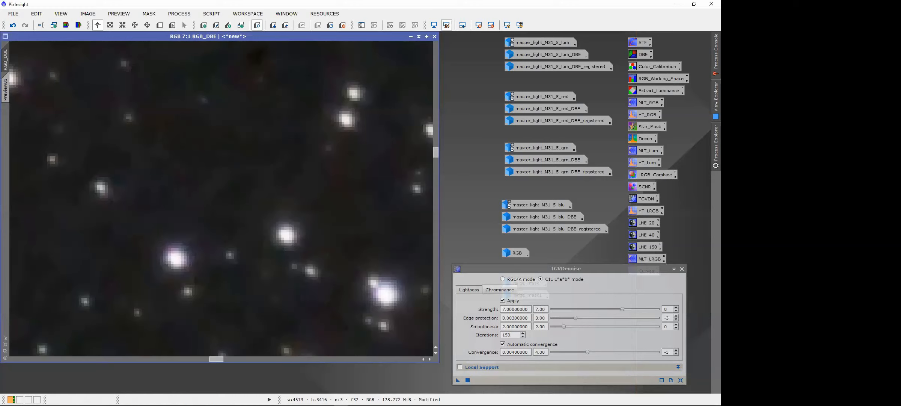
mouse_move(12, 404)
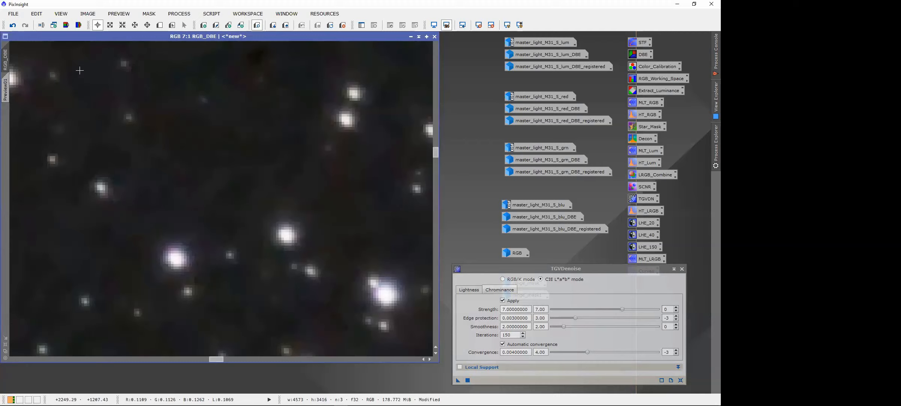
right_click(176, 109)
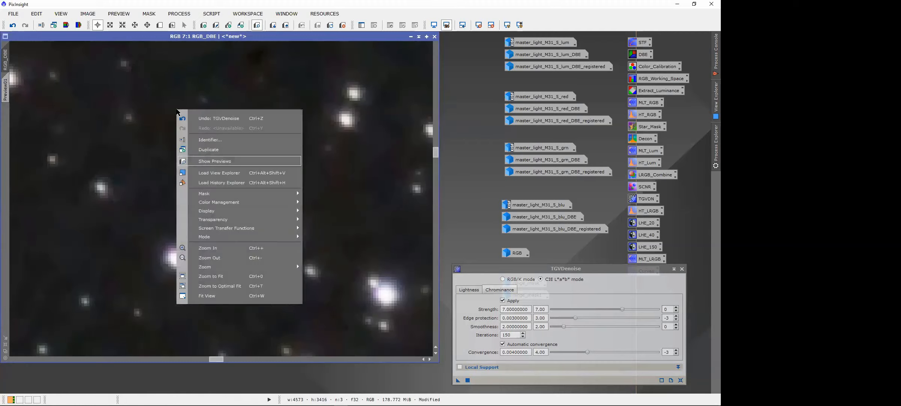
click(218, 122)
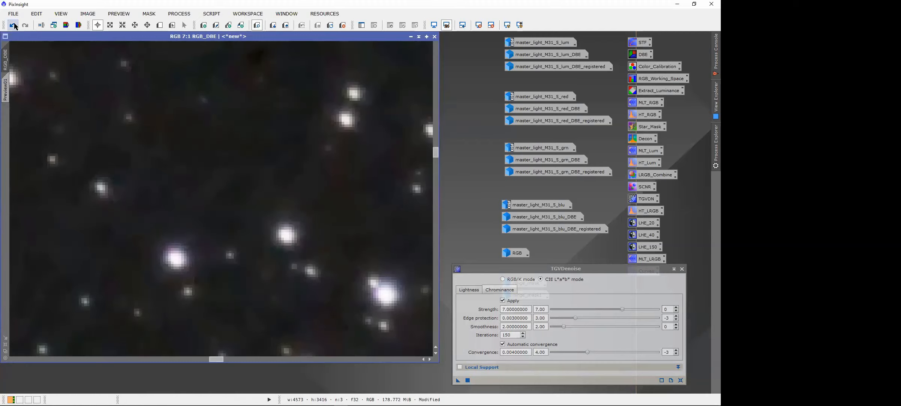
click(25, 25)
Step: Close the TGVDenoise settings and show the RGB_DBE image at 1:4
click(682, 269)
click(682, 269)
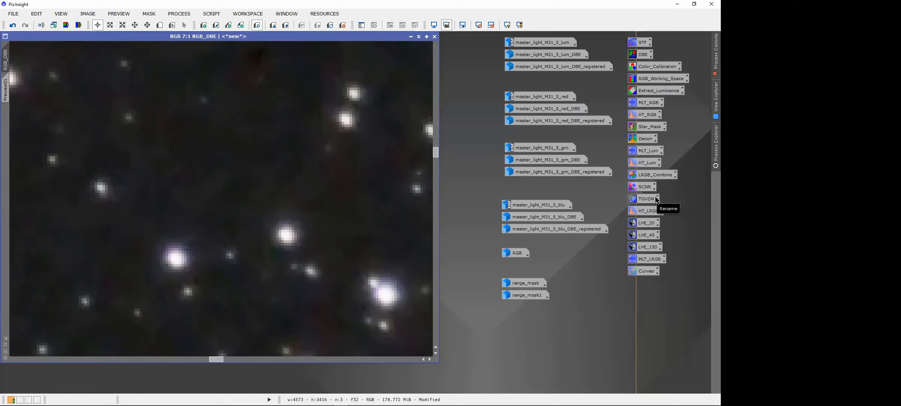
drag(644, 201, 6, 349)
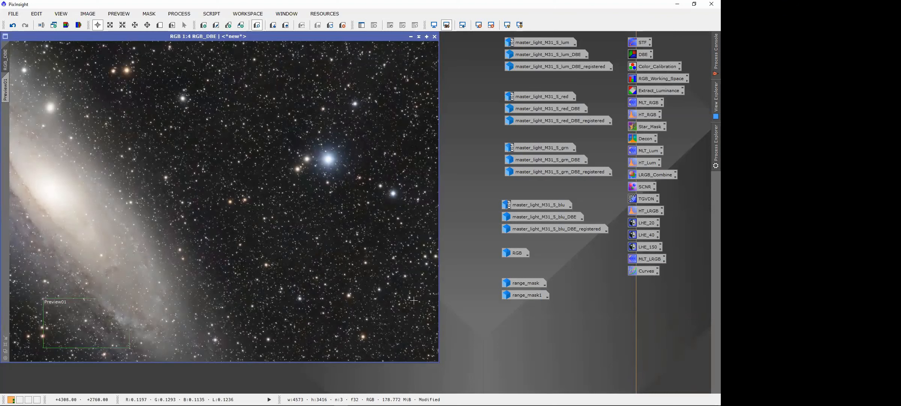
Step: With CurvesTransformation in real-time preview, raise the saturation curve through points of about 0.307/0.708 and 0.614/0.943
double_click(648, 269)
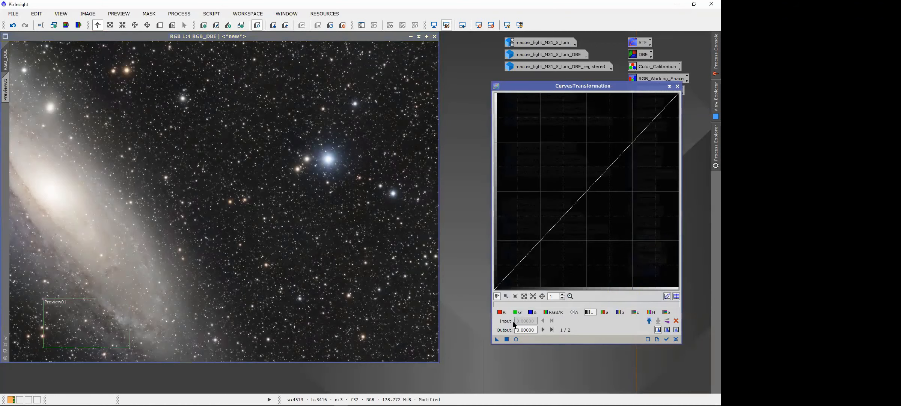
click(515, 338)
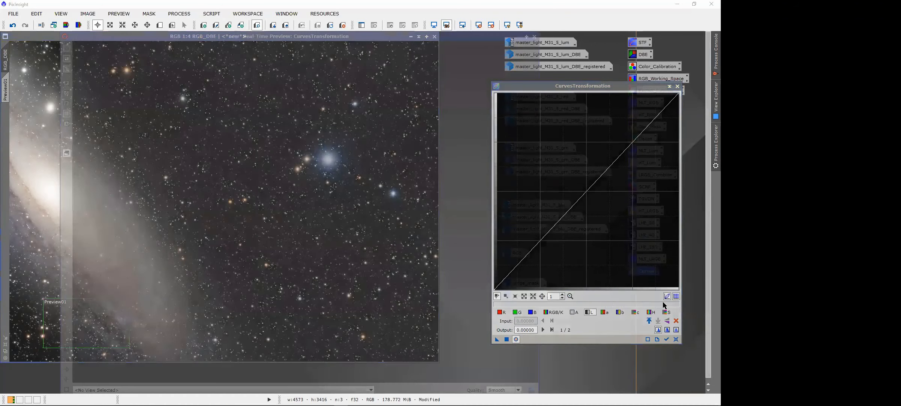
drag(555, 224, 550, 150)
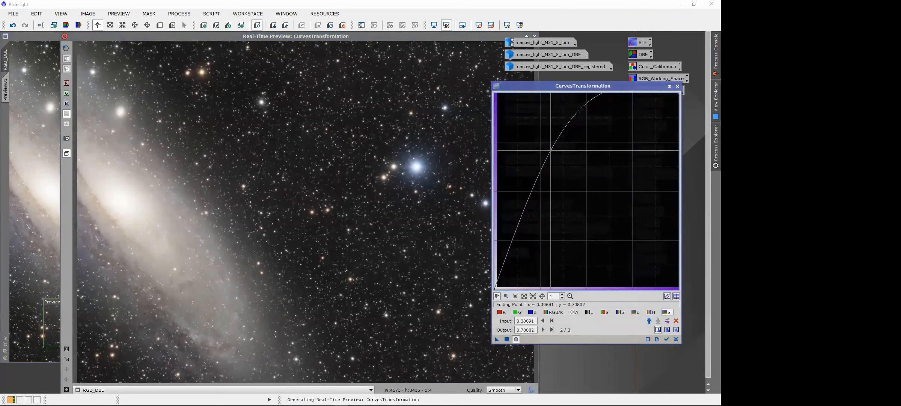
drag(602, 95, 607, 104)
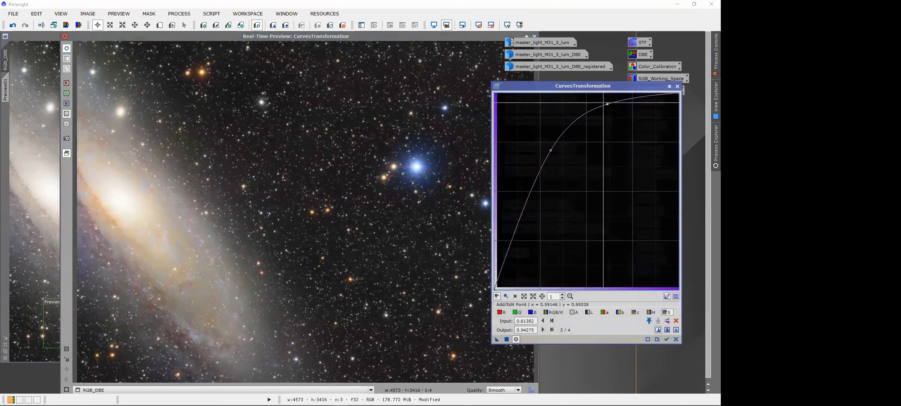
Step: Close the real-time preview, apply the saturation curve to the RGB_DBE image, and close CurvesTransformation
click(535, 36)
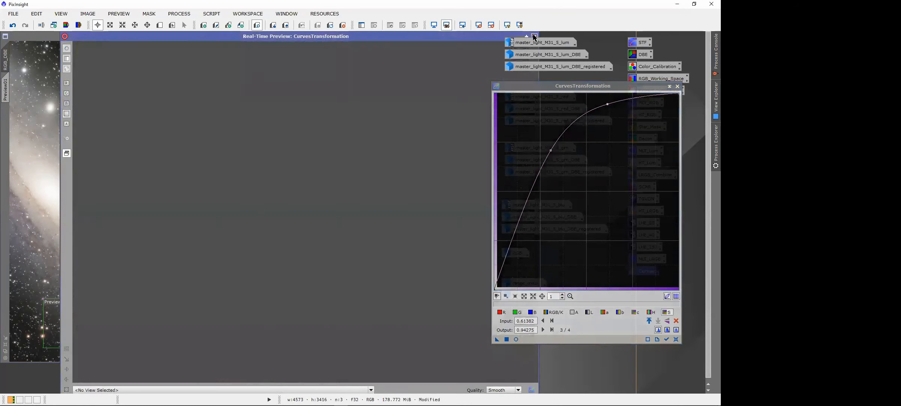
drag(497, 338, 311, 247)
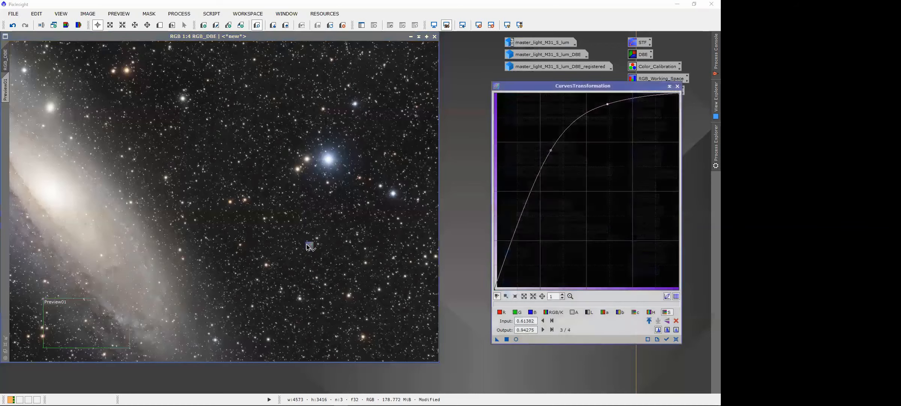
click(678, 87)
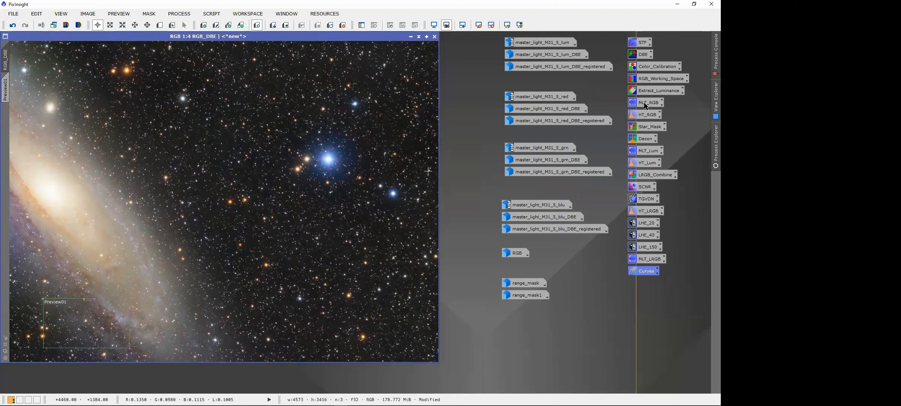
Step: Review the kernel radius, contrast limit and amount of the saved LHE_20 LocalHistogramEqualization process, and close its settings
click(641, 223)
double_click(642, 224)
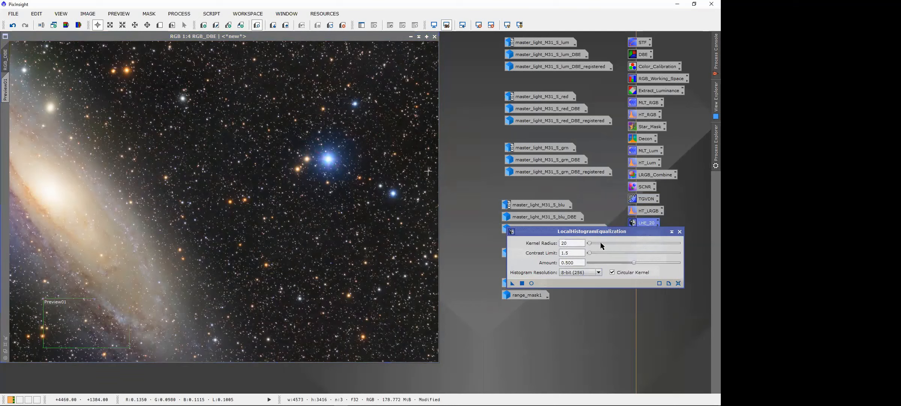
mouse_move(601, 243)
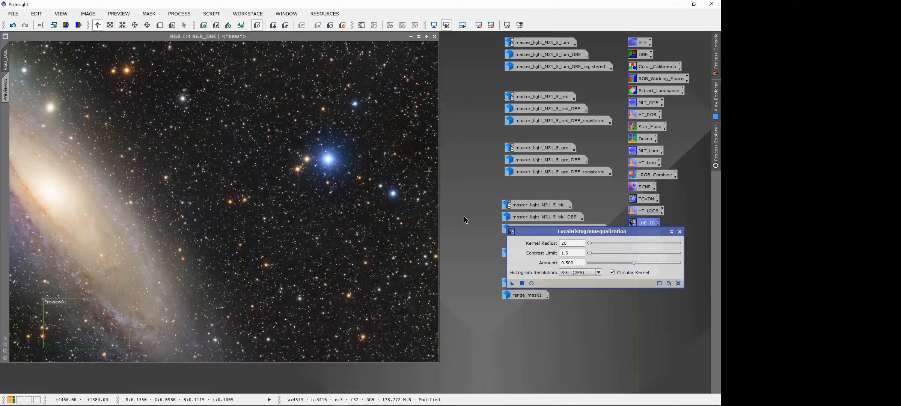
click(680, 231)
Step: Examine the saved Decon process, including its expanded Deringing settings and global dark value, and close Deconvolution
double_click(645, 140)
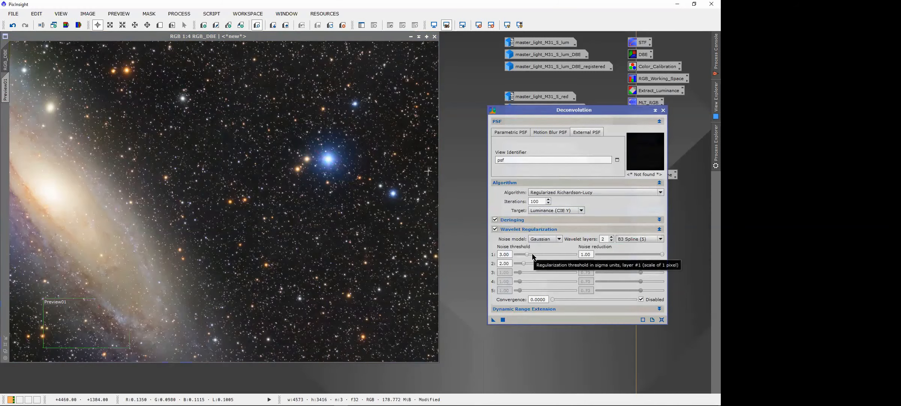
click(515, 223)
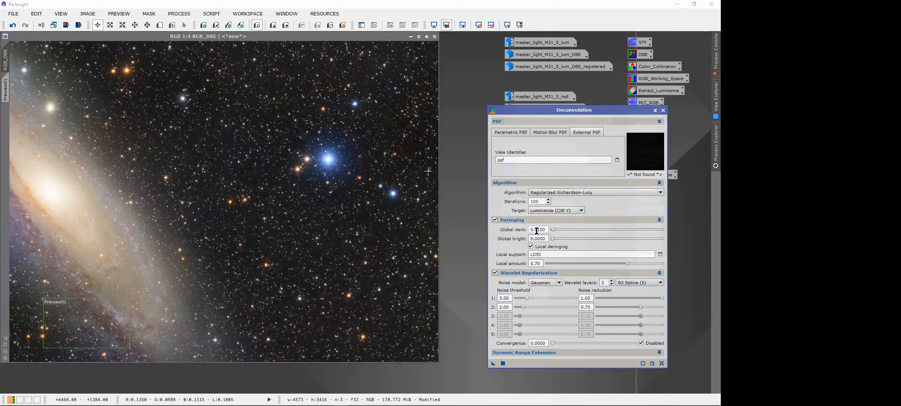
drag(545, 229, 529, 229)
click(664, 110)
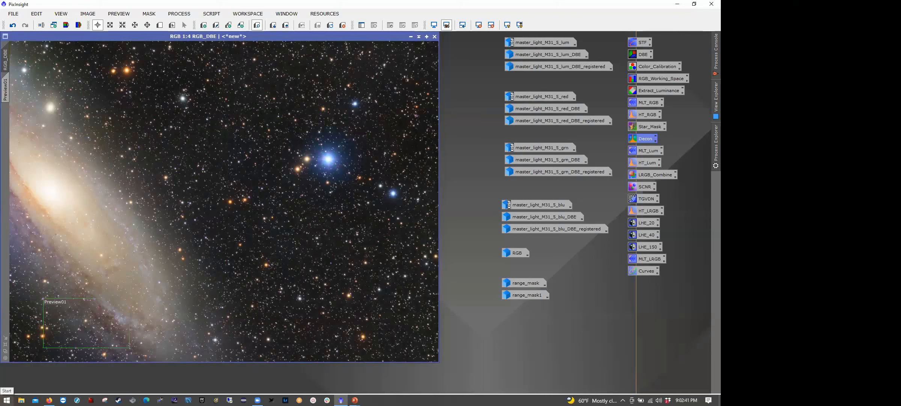
click(487, 319)
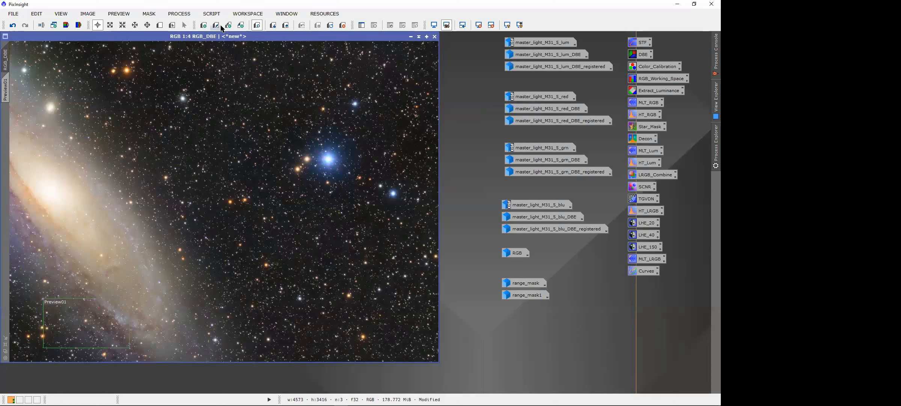
Step: Open the WeightedBatchPreprocessing script and review its dark, flat and light frames and the overview of all calibration groups
click(211, 15)
mouse_move(291, 22)
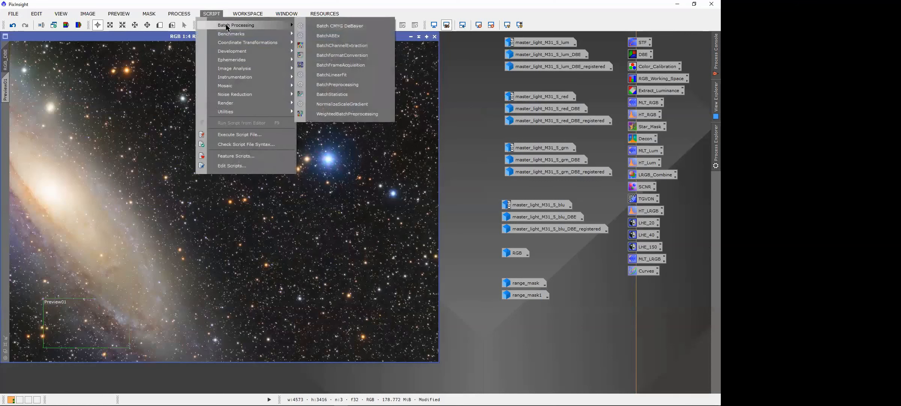
click(334, 114)
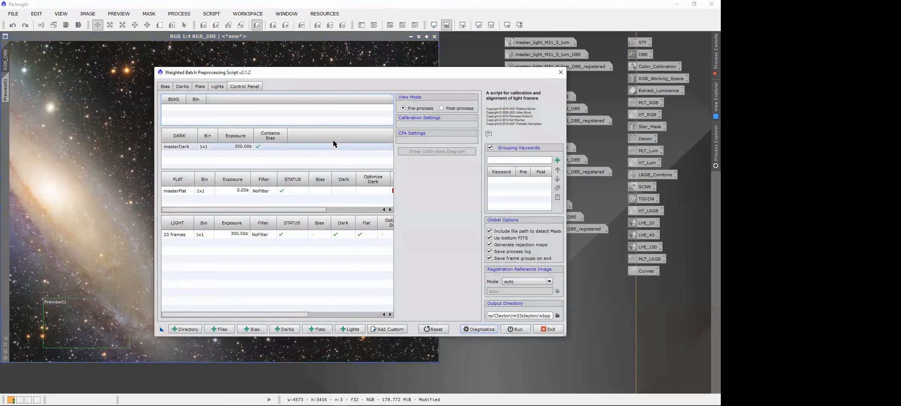
click(190, 86)
click(206, 86)
click(217, 86)
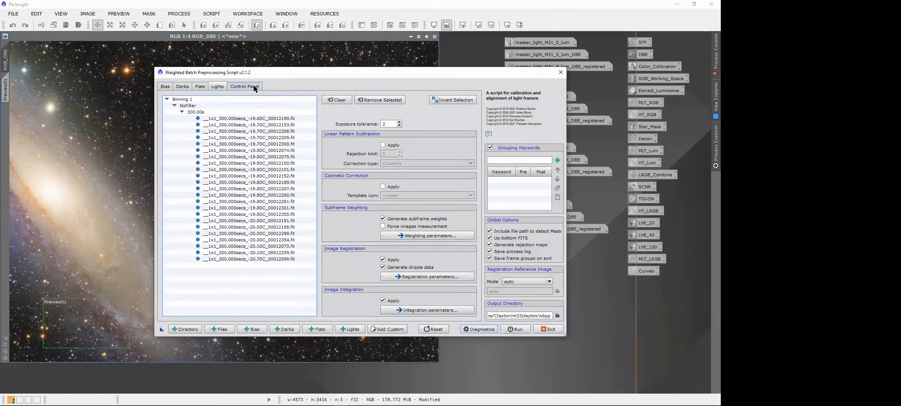
click(251, 86)
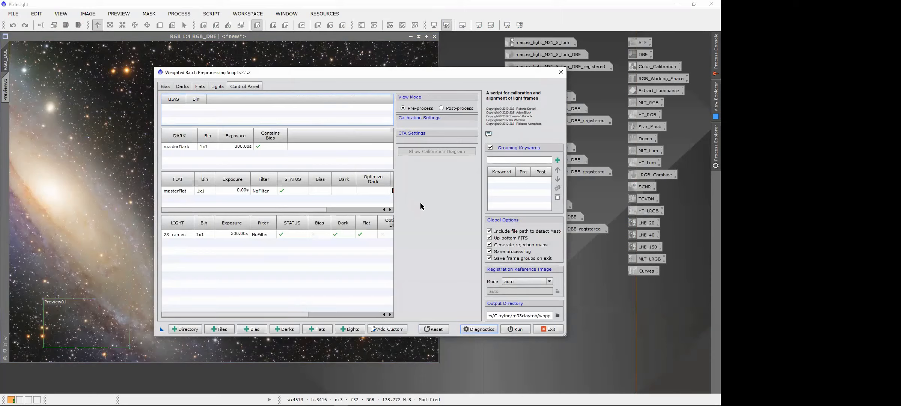
Step: Compare the script's calibration overview with its dark and light frame settings, and exit the Weighted Batch Preprocessing Script
drag(287, 314, 254, 308)
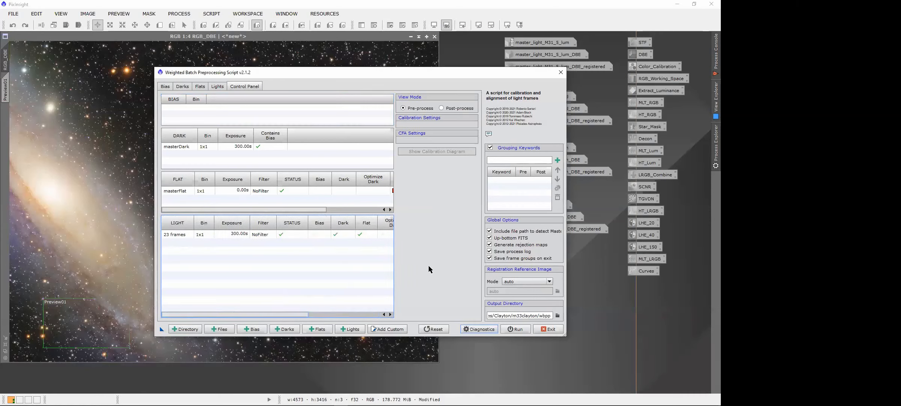
click(188, 86)
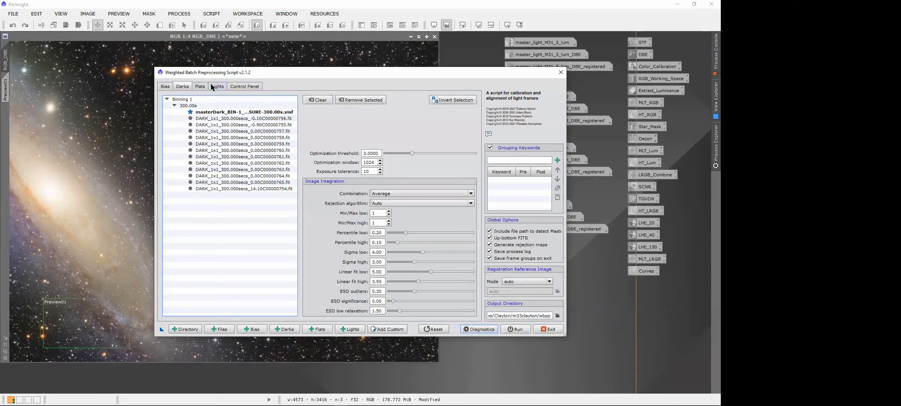
click(237, 86)
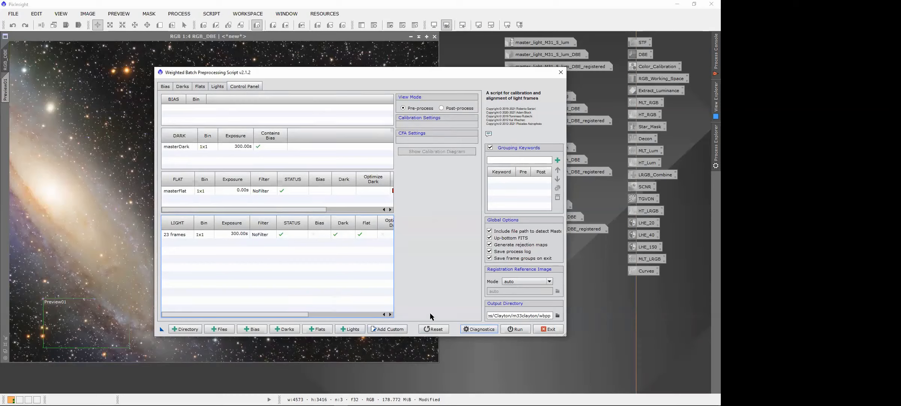
drag(284, 314, 265, 303)
click(218, 87)
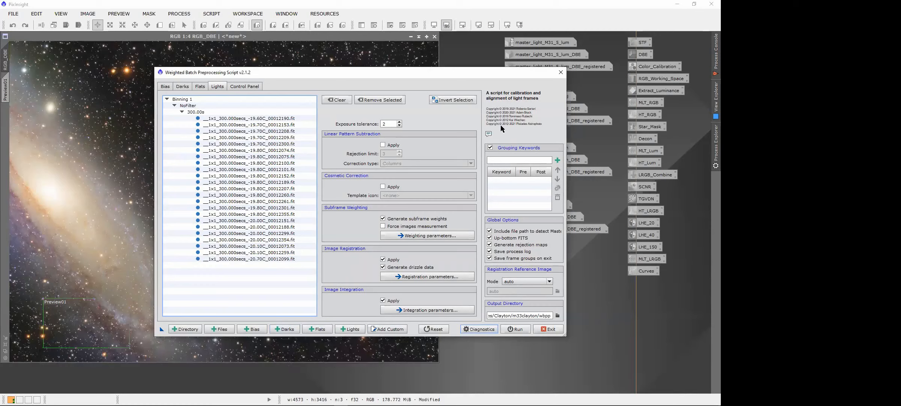
click(561, 73)
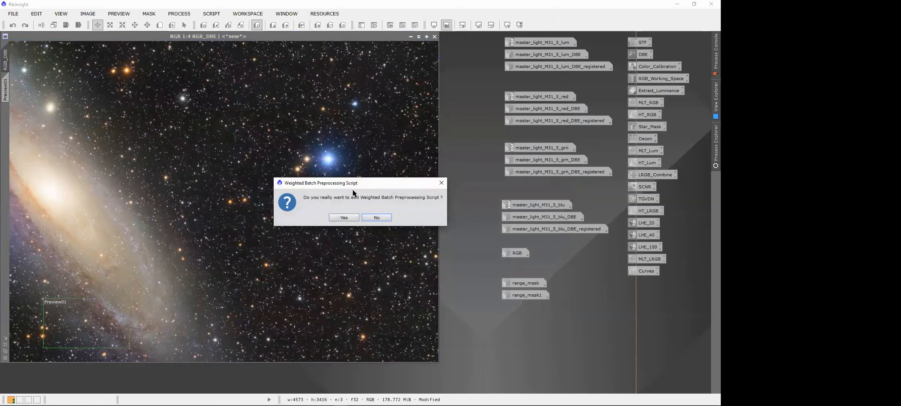
click(343, 218)
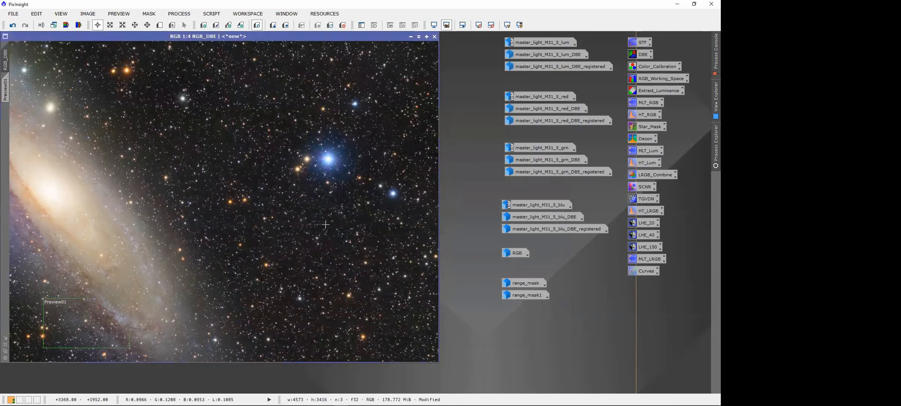